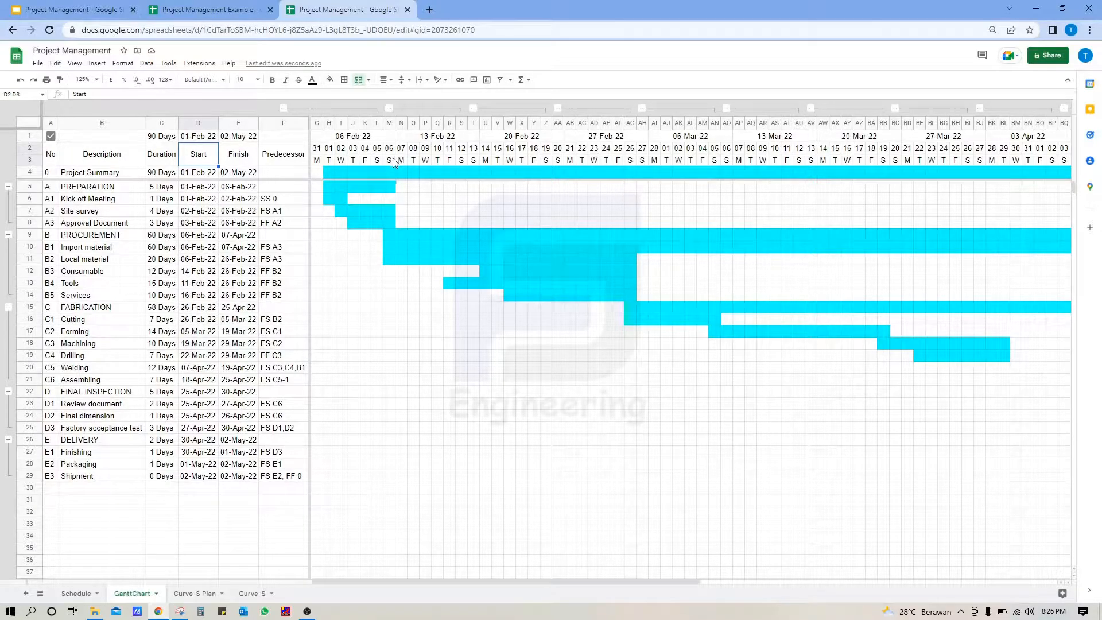
- Switch to the Project Management Example spreadsheet and duplicate its Schedule sheet
click(223, 14)
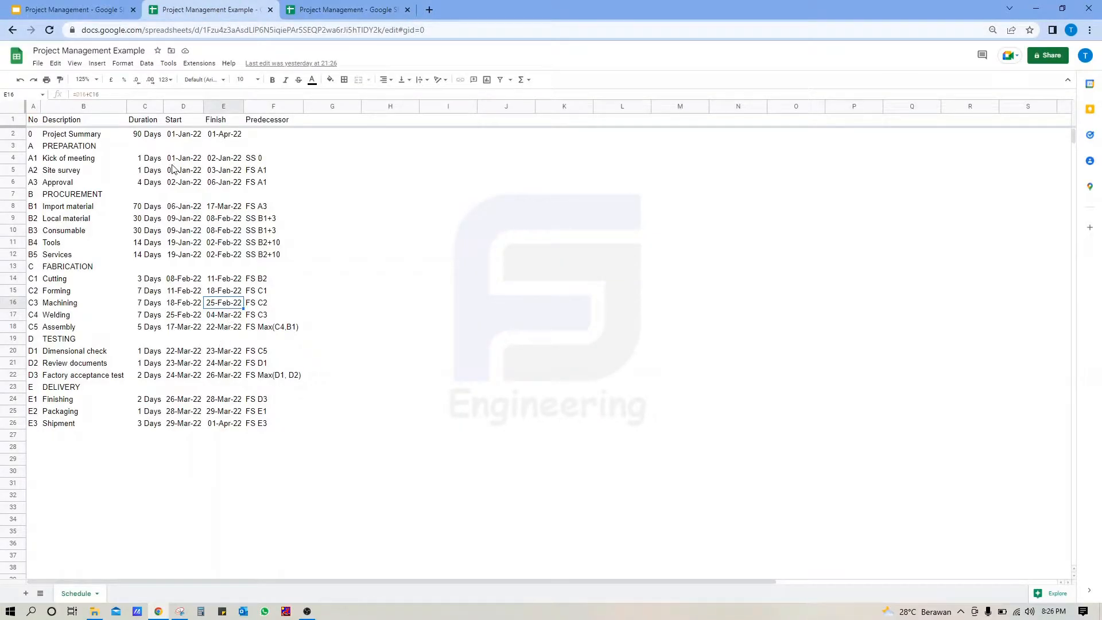
right_click(75, 598)
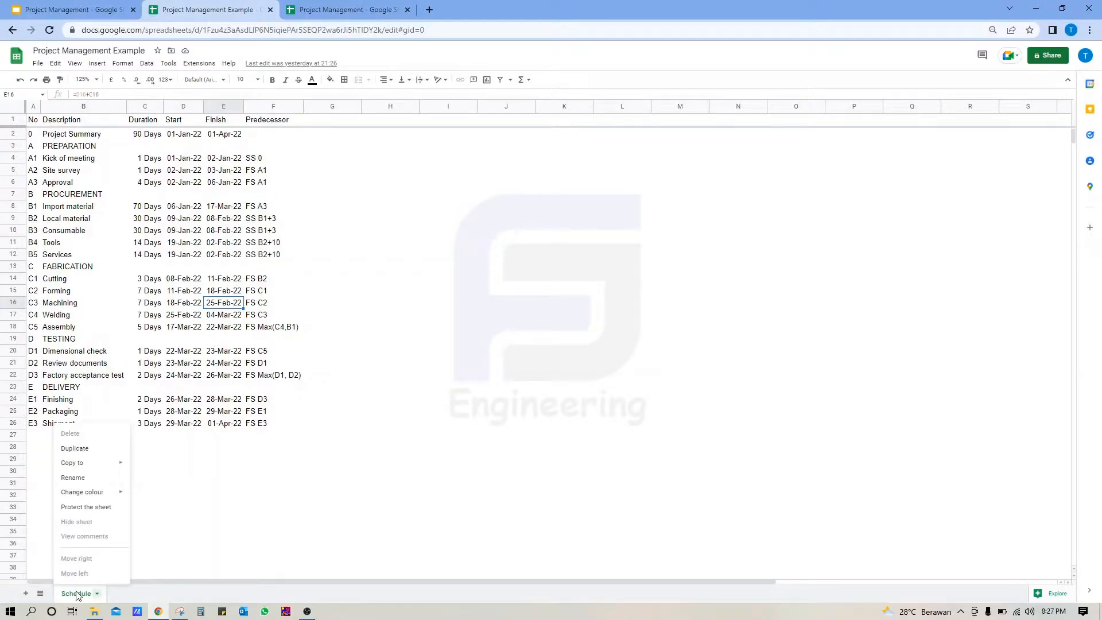
mouse_move(101, 468)
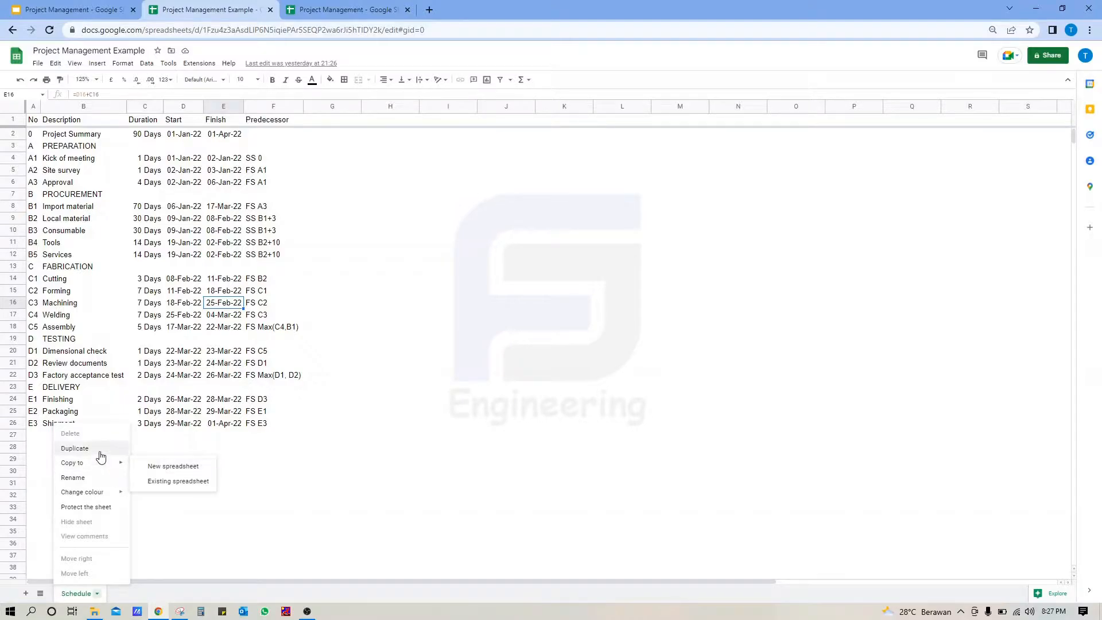
click(96, 449)
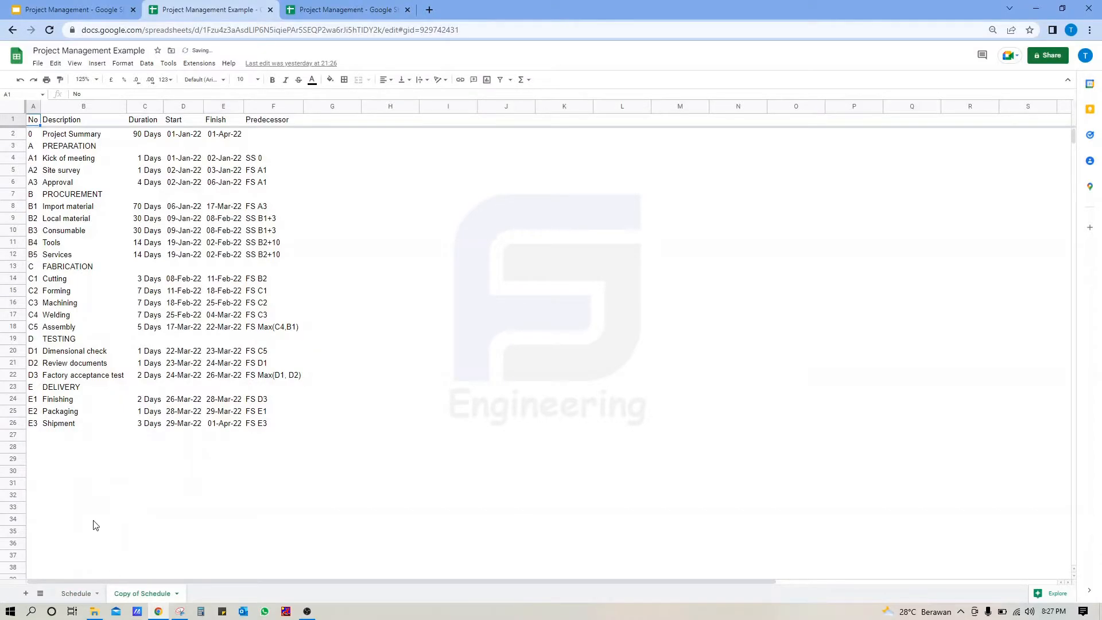
- Rename the duplicated sheet as GanttChart
double_click(139, 595)
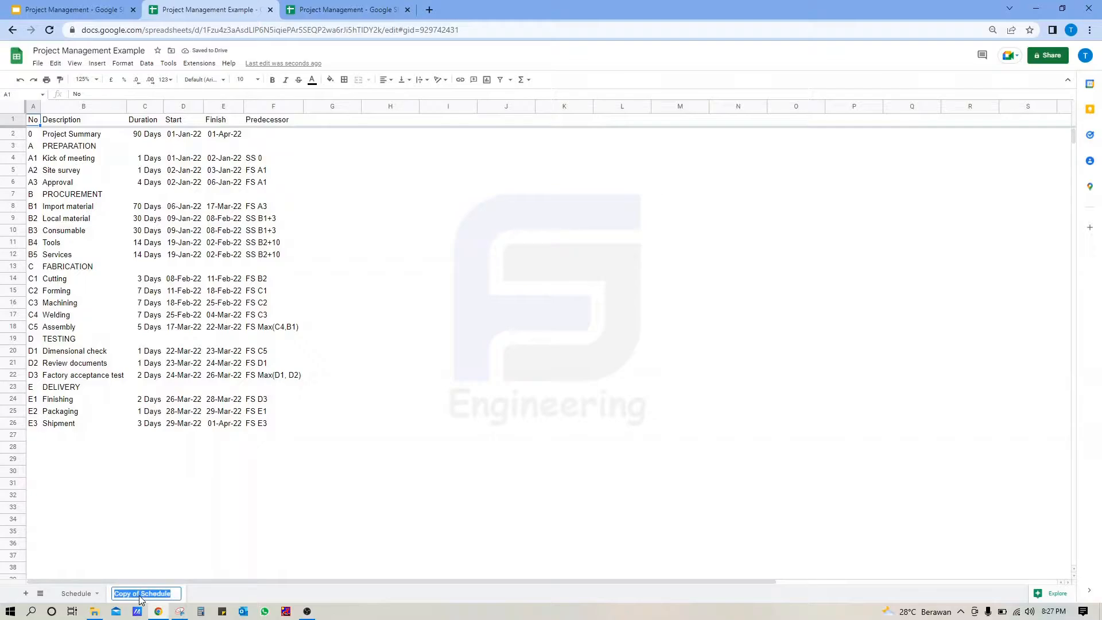
text(Gantt)
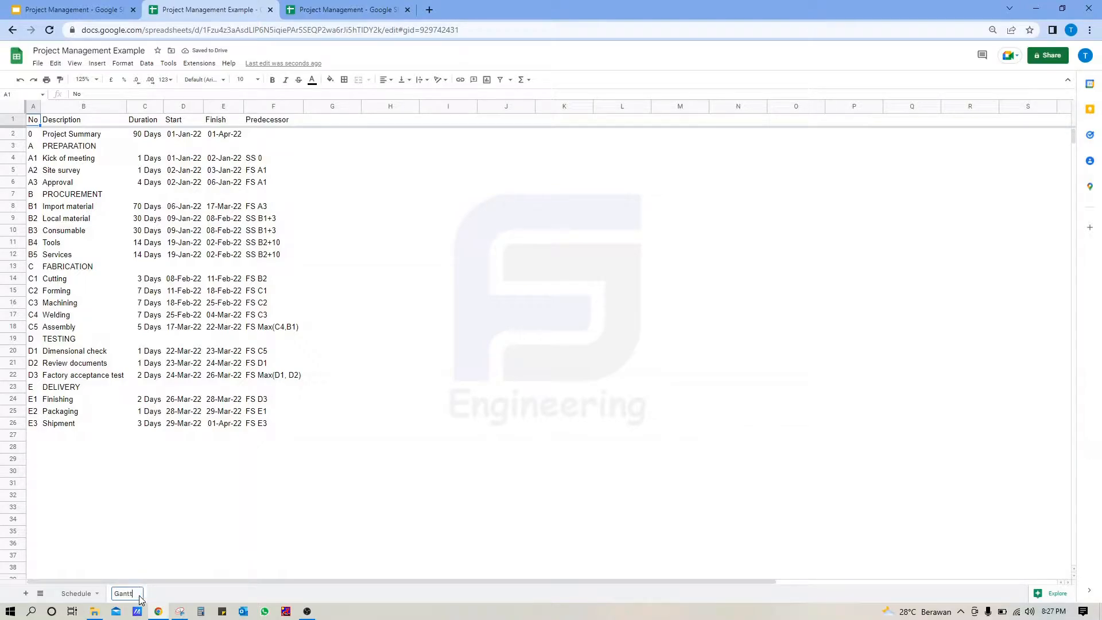
text(Chart)
key(Return)
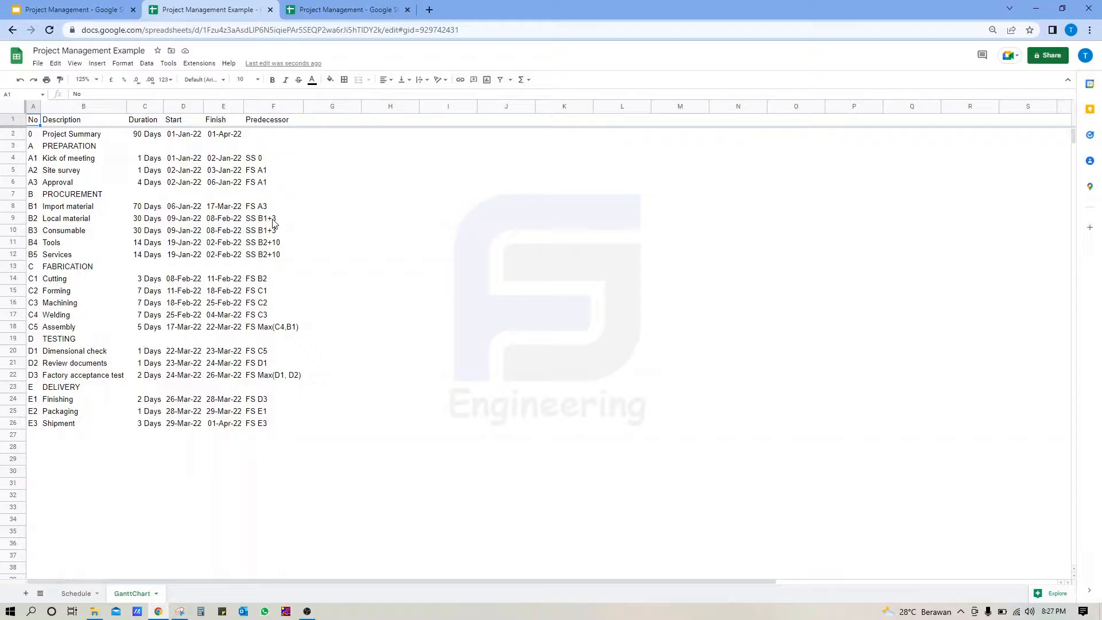
- Insert two blank rows above the header row of the GanttChart sheet
click(18, 123)
right_click(18, 122)
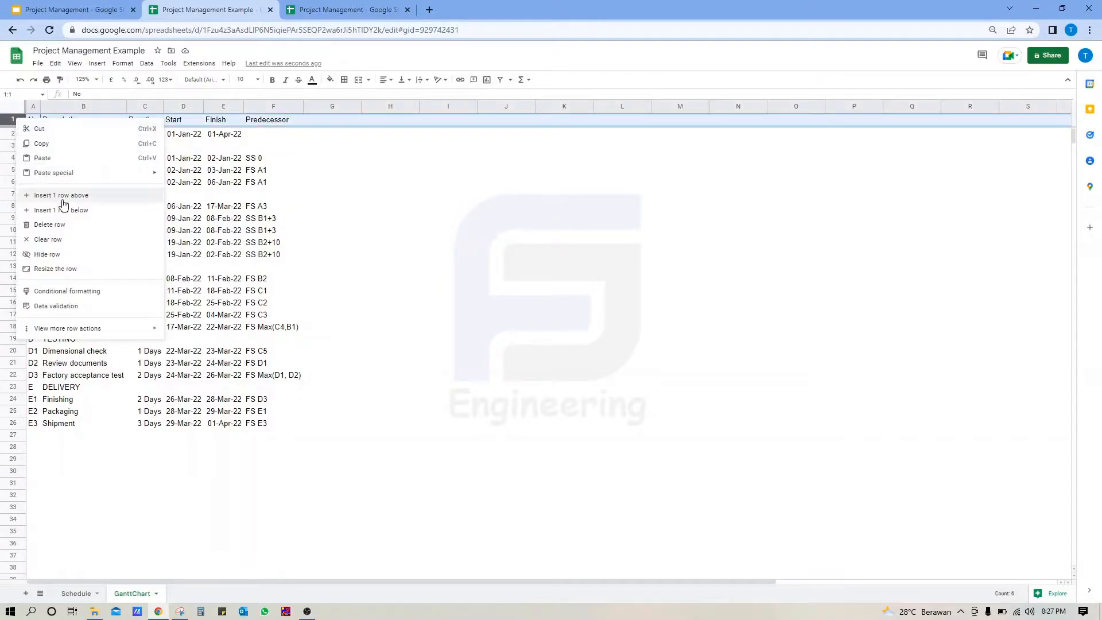
click(60, 194)
right_click(15, 119)
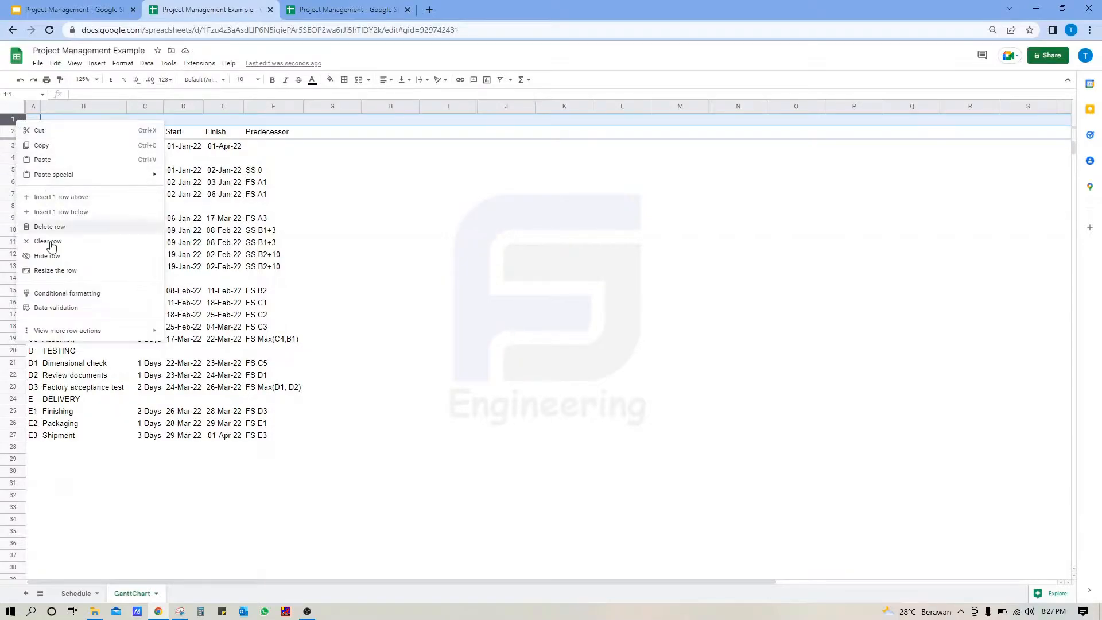
click(61, 192)
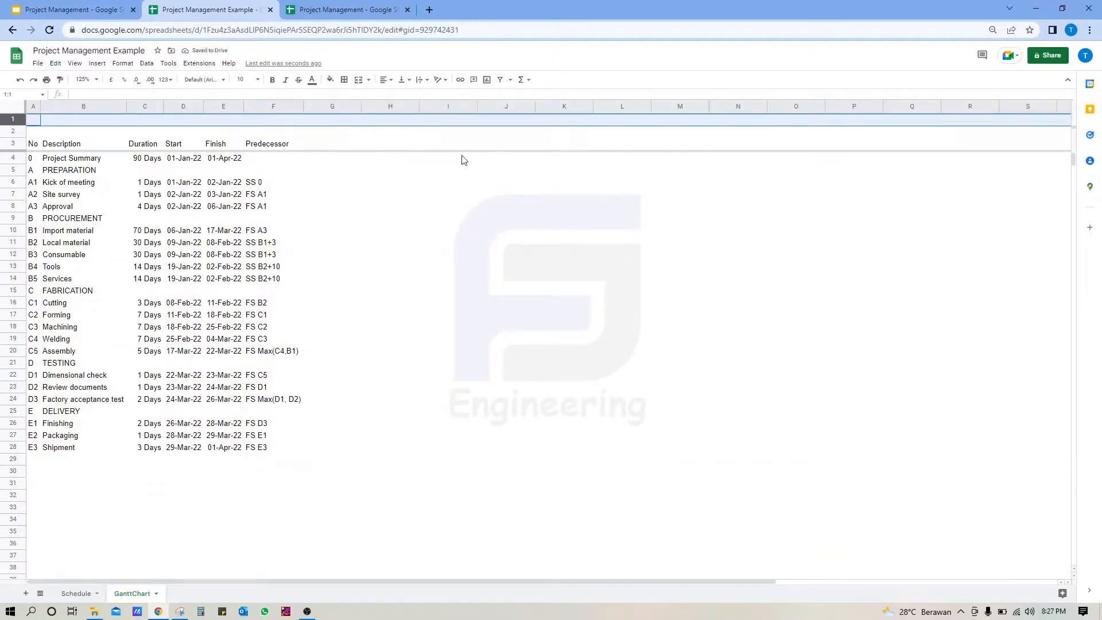
- Enter the project start date 1/1 in D2 and the duration 90 in C2, above the table headers
click(346, 122)
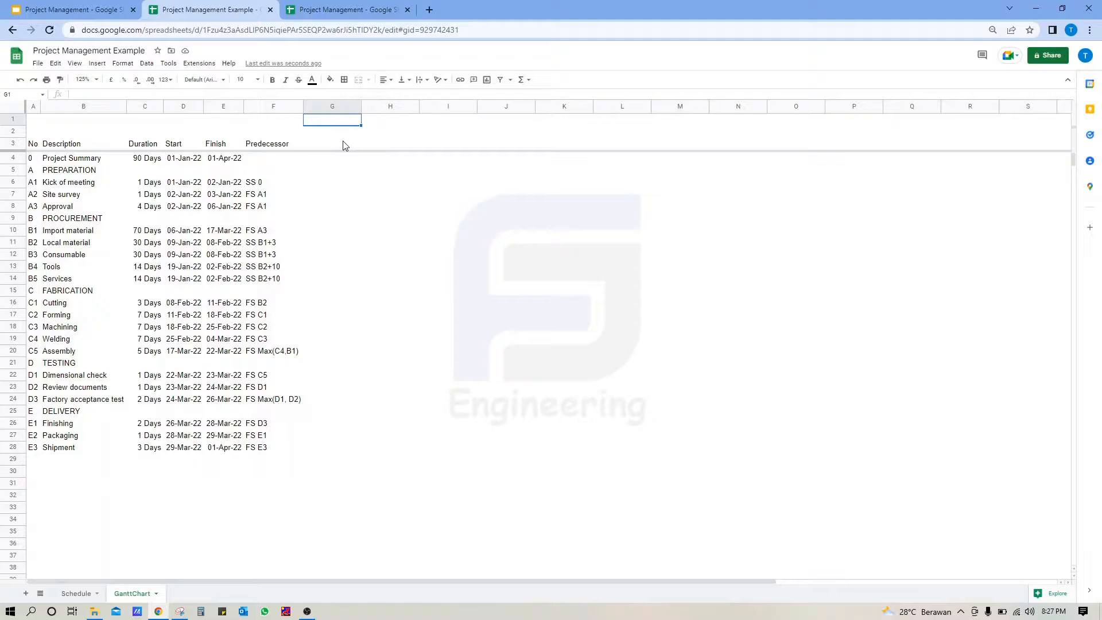
click(345, 145)
click(183, 132)
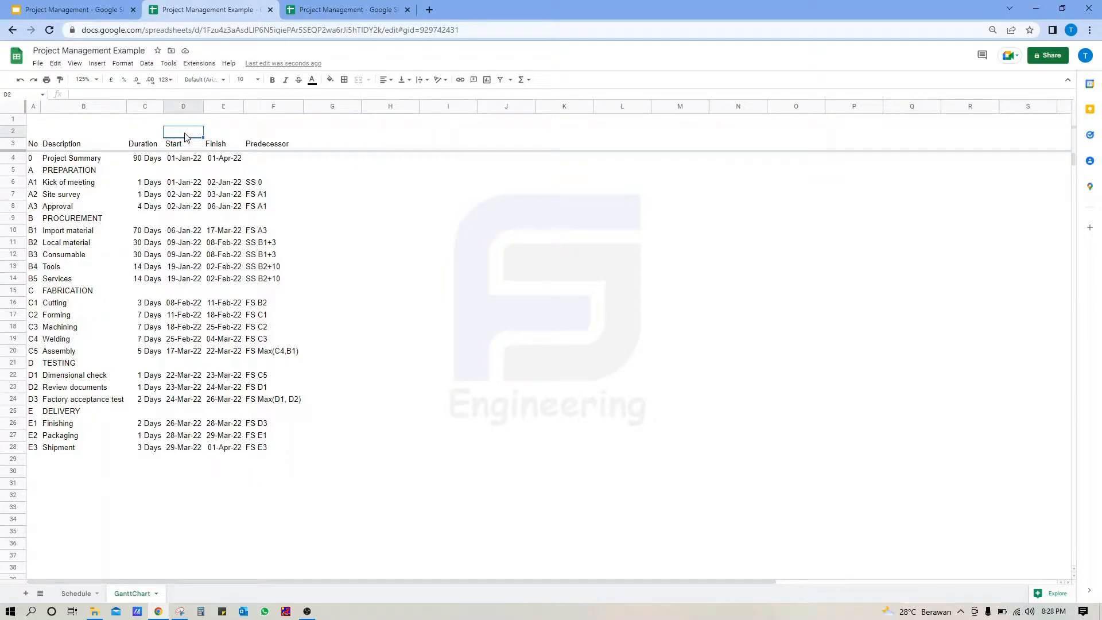
text(1/1)
key(Tab)
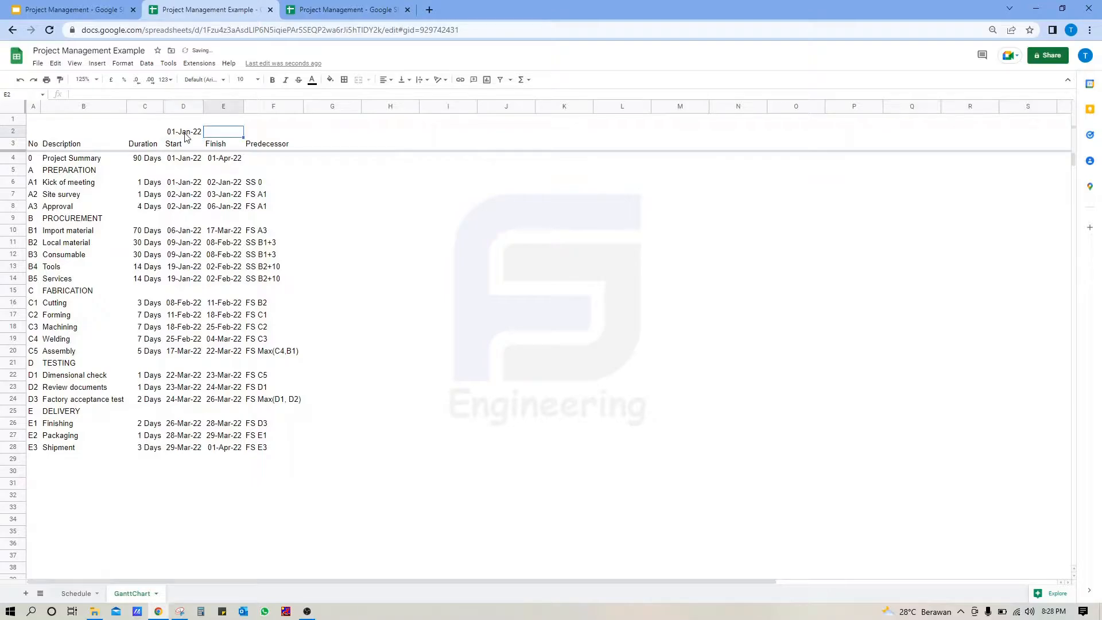
key(Left)
key(Left)
text(90)
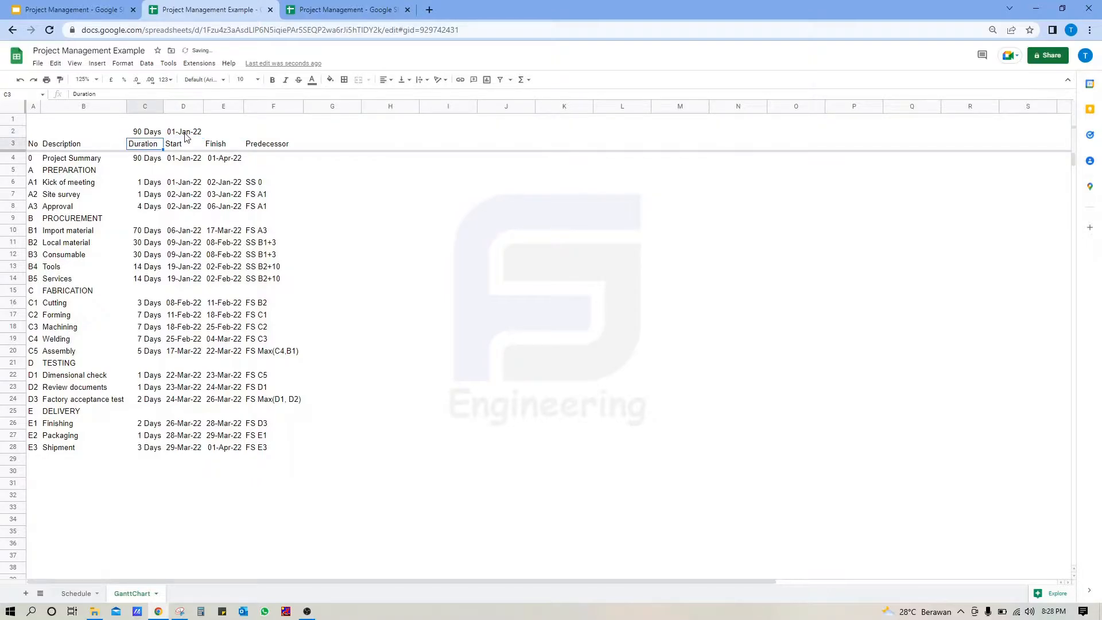
key(Tab)
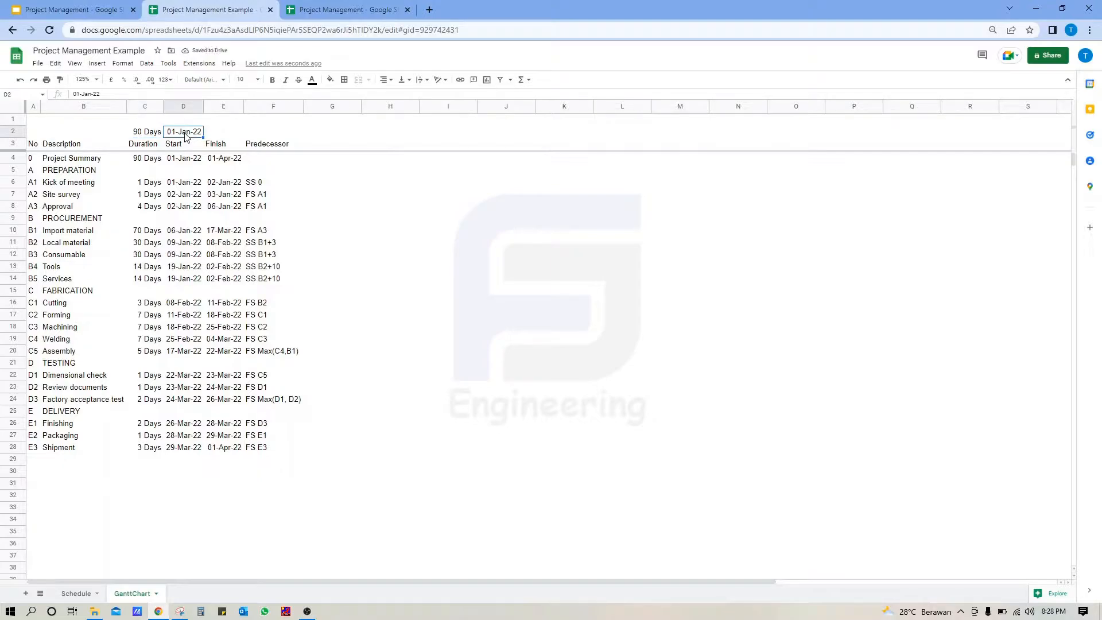
- Calculate the project finish date in E2 with the formula =D2+C2
key(Tab)
text(=)
click(184, 136)
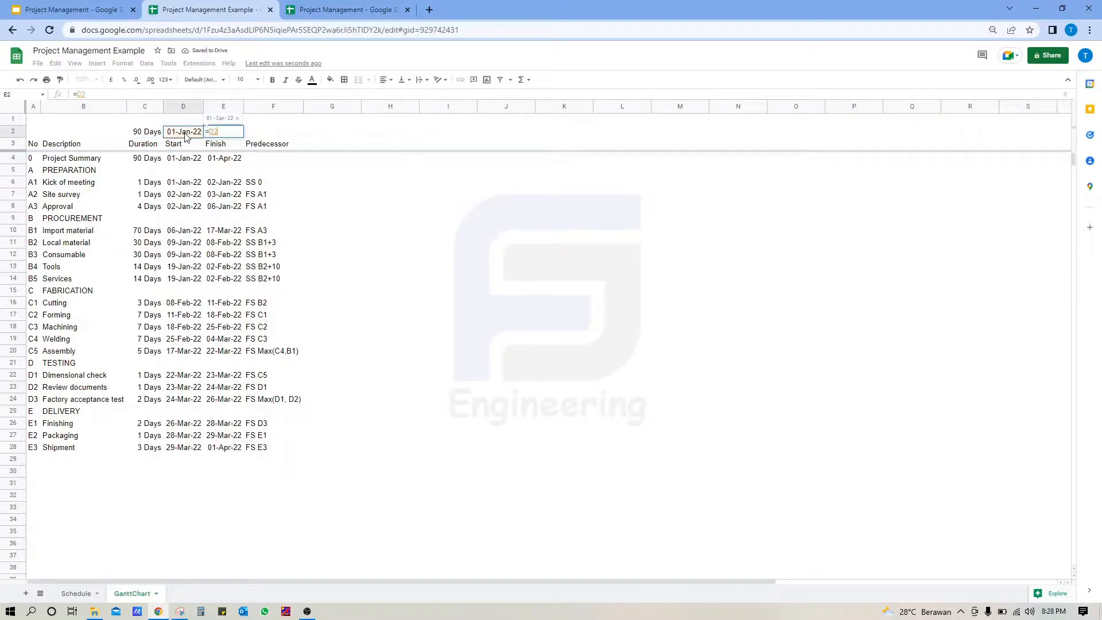
text(+C2)
key(Return)
- Start the timeline in G2 by linking it to the project start date with =D2
click(314, 135)
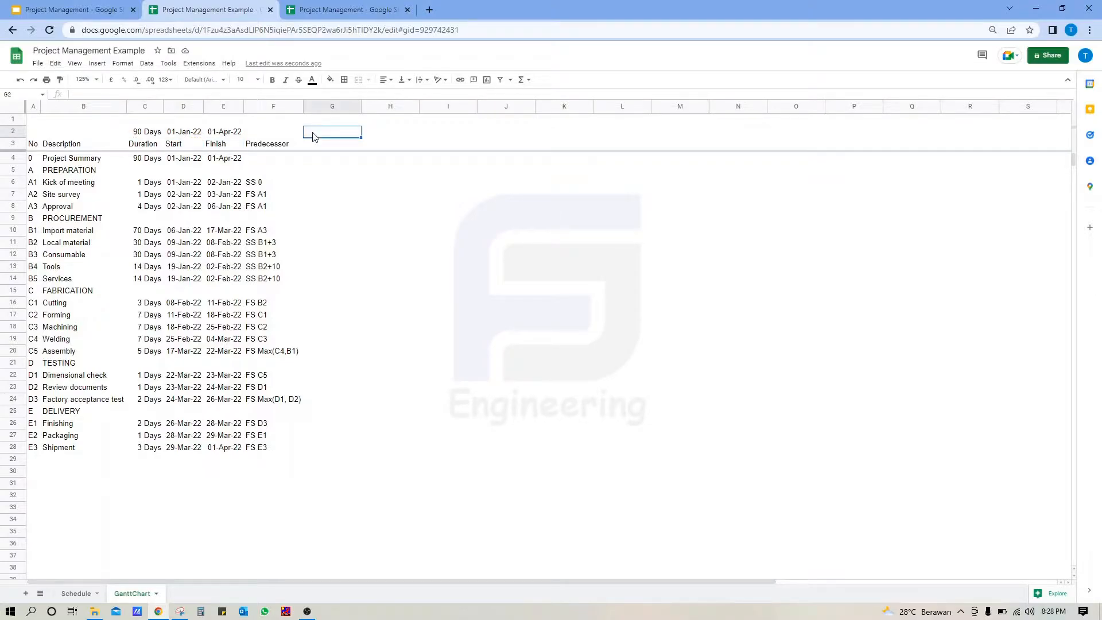
text(=)
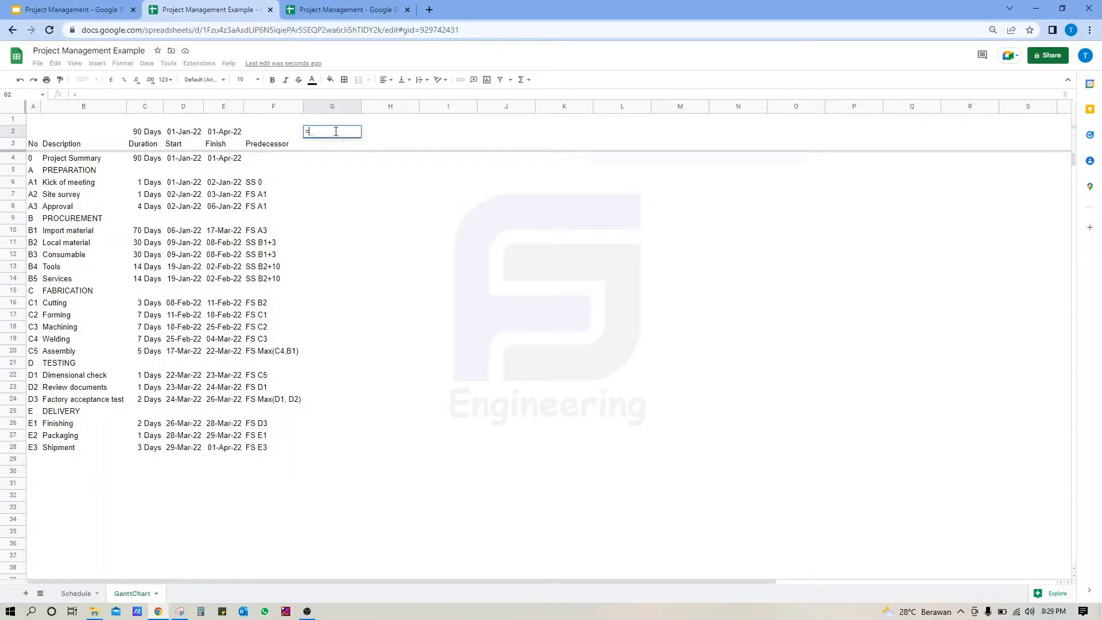
click(184, 132)
key(Return)
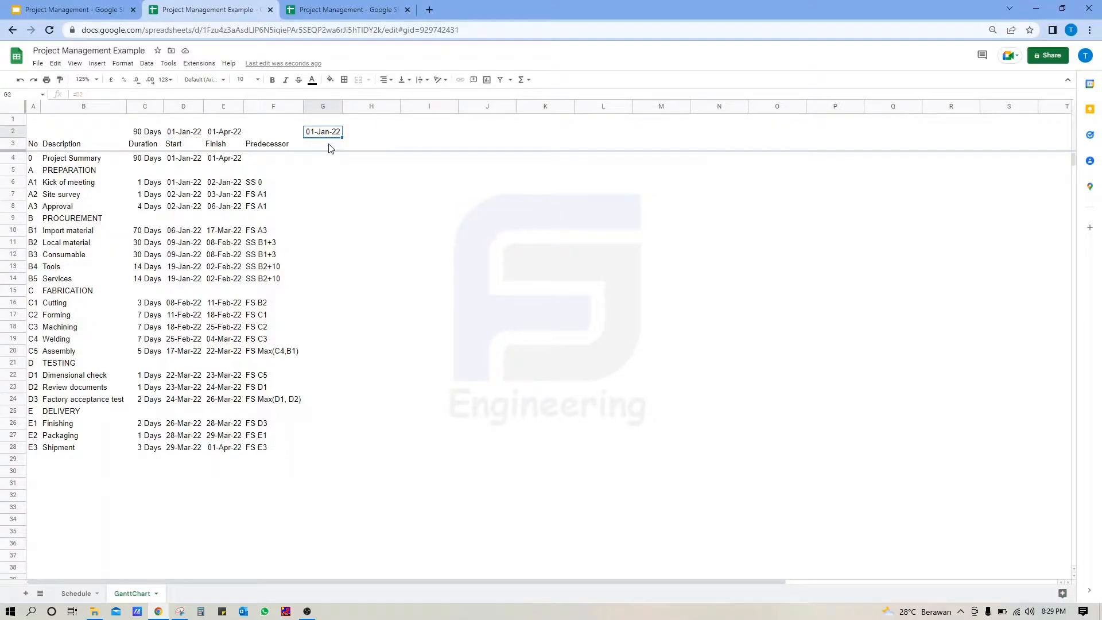
- Enter =left(text(G2,"ddd"),1) in G3 to produce the first letter of the weekday
click(331, 147)
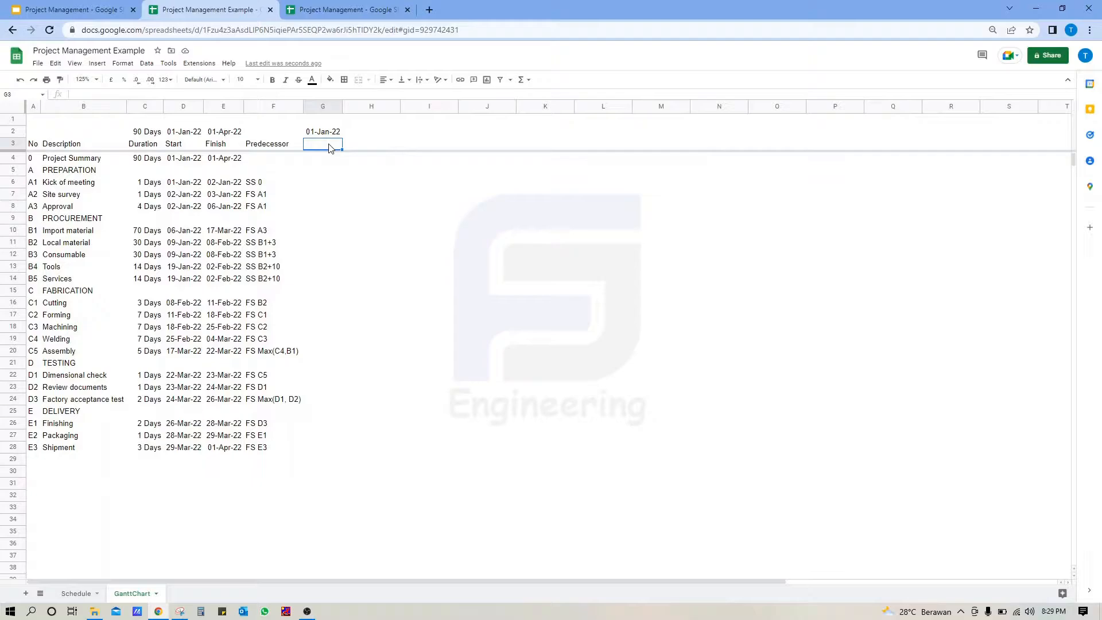
text(=left(text(G2,"ddd"),1))
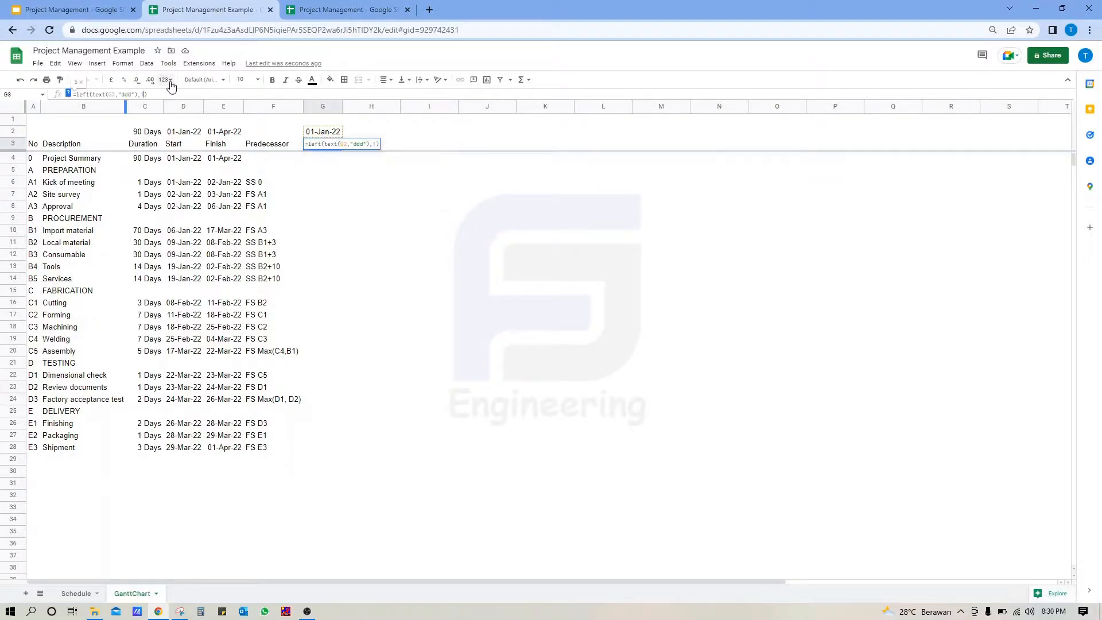
key(Return)
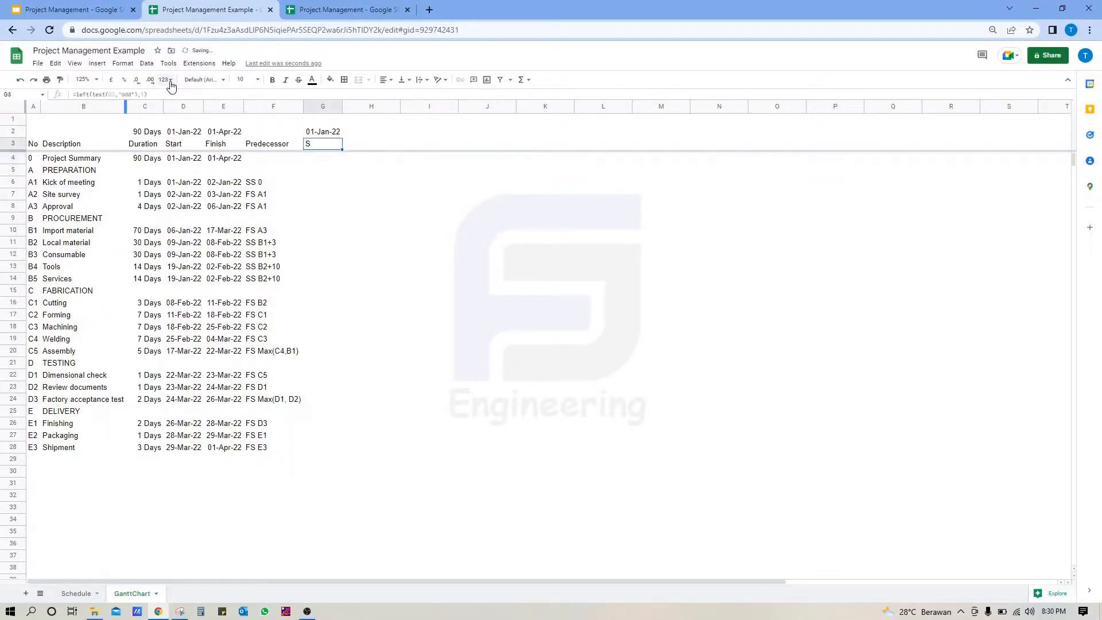
- Add the next timeline day in H2 with =G2+1 and dismiss the suggested auto-fill
click(353, 133)
text(=)
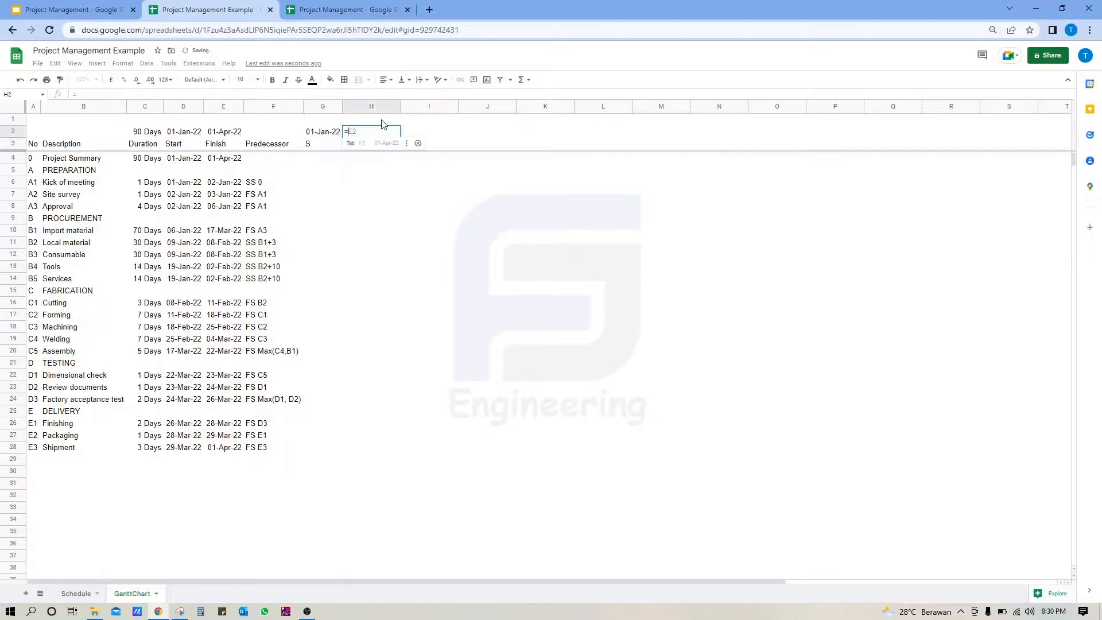
text(G2+1)
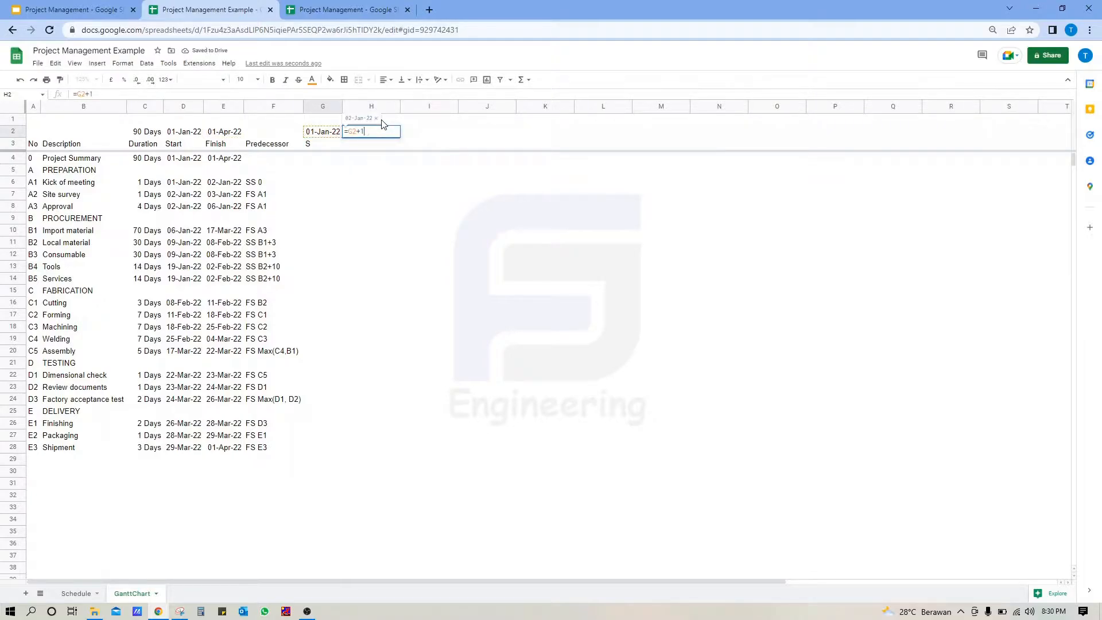
key(Return)
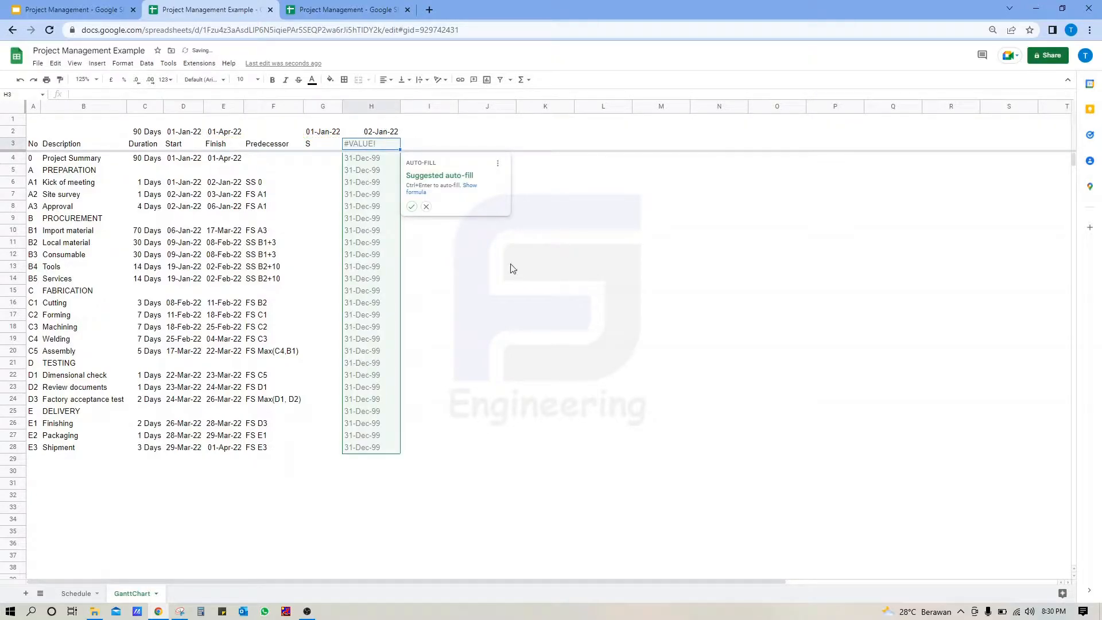
click(426, 206)
- Copy the weekday-letter formula from G3 to H3, and fill the date and weekday formulas across into I2:I3
click(315, 151)
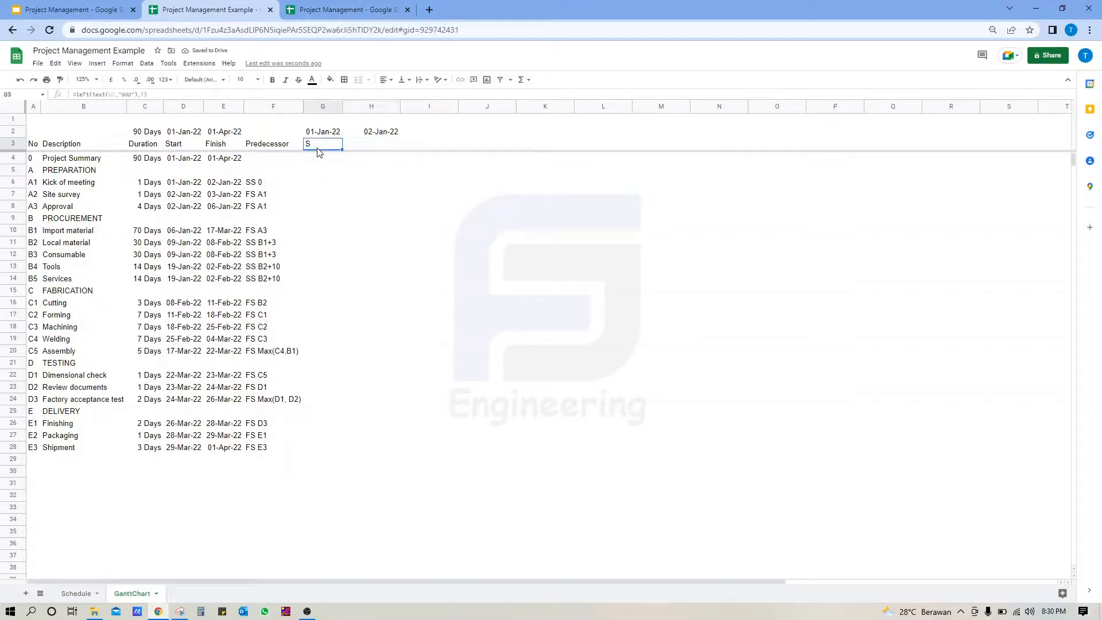
key(ctrl+c)
click(356, 147)
key(ctrl+v)
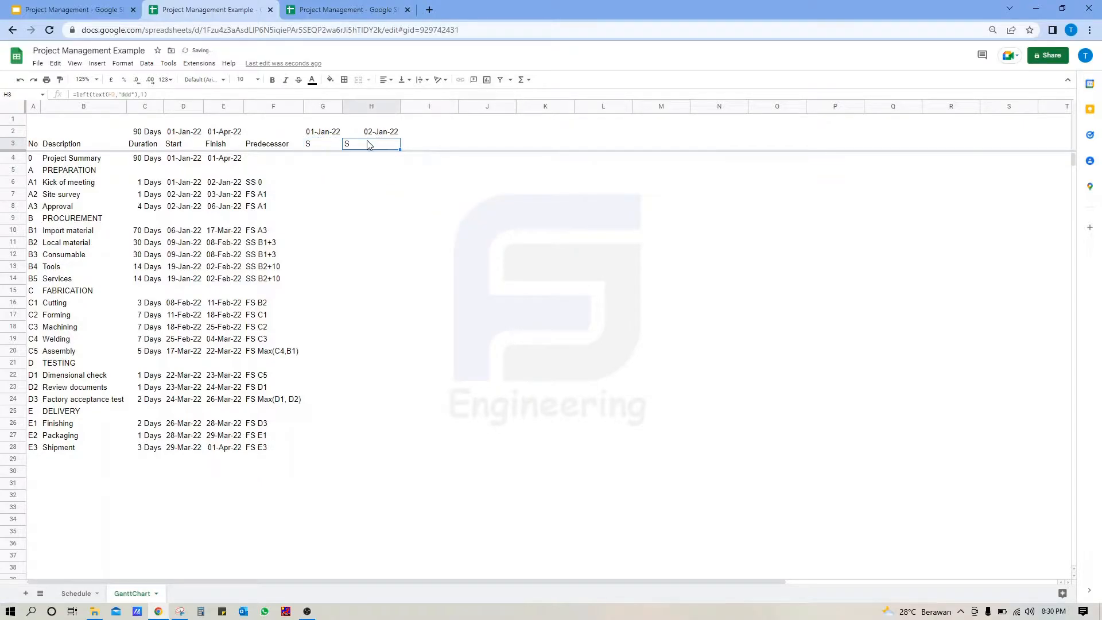
drag(421, 133, 431, 146)
key(ctrl+r)
click(463, 147)
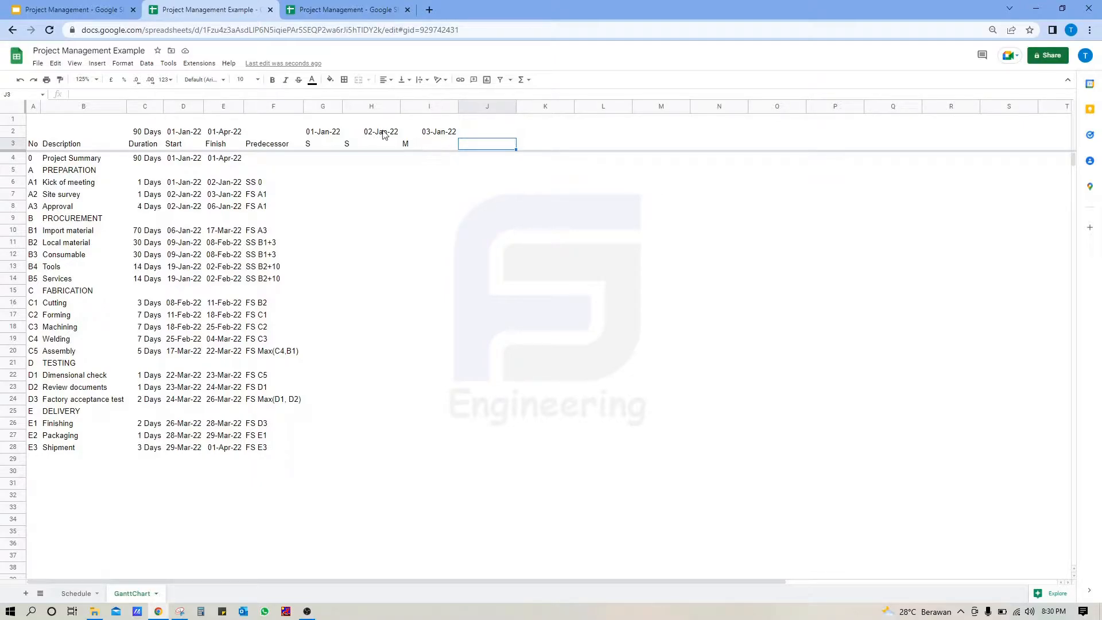
- Extend the first timeline date's formula in G2 to =D2-weekday()
click(315, 133)
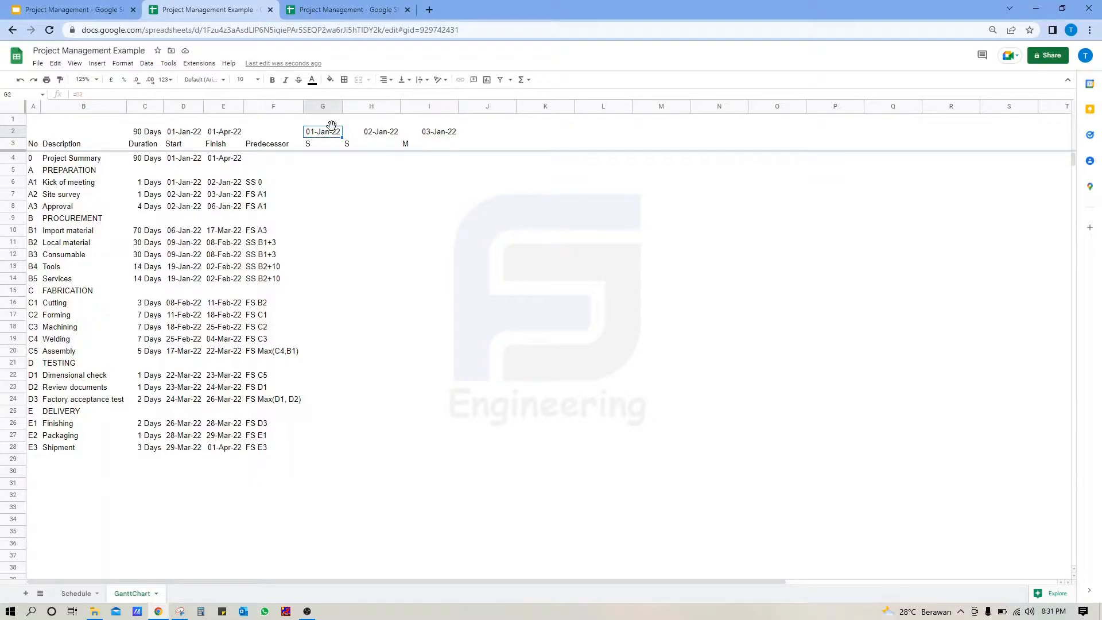
mouse_move(332, 125)
mouse_down()
mouse_move(154, 88)
mouse_move(202, 75)
mouse_up()
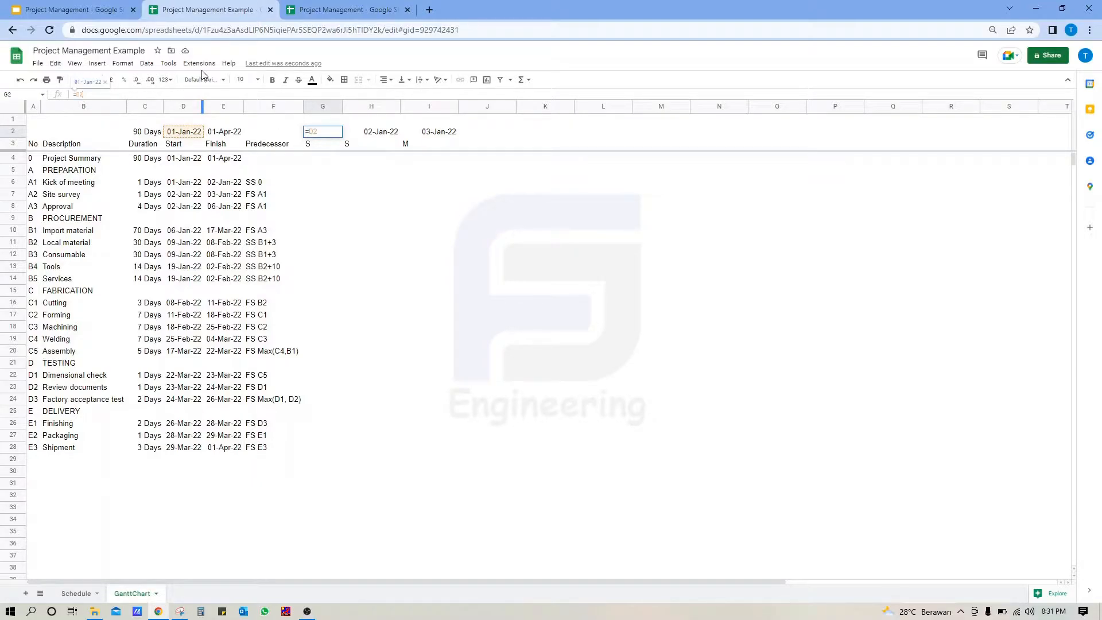
text(-)
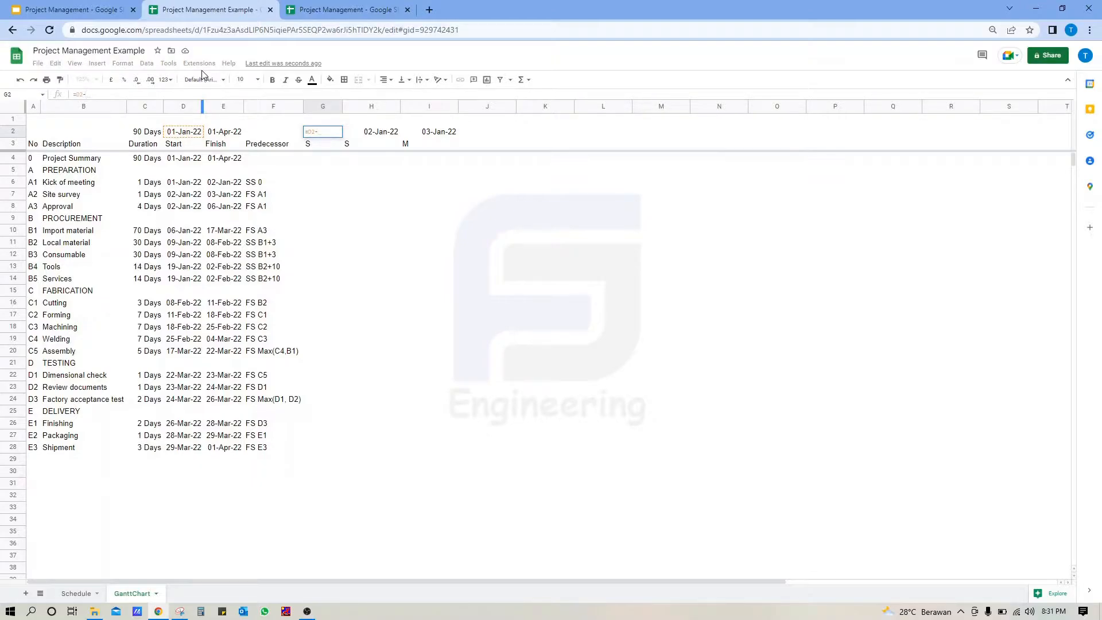
key(Return)
- Add D2 as the date argument of WEEKDAY in G2's formula, leaving it open for the type argument
click(86, 79)
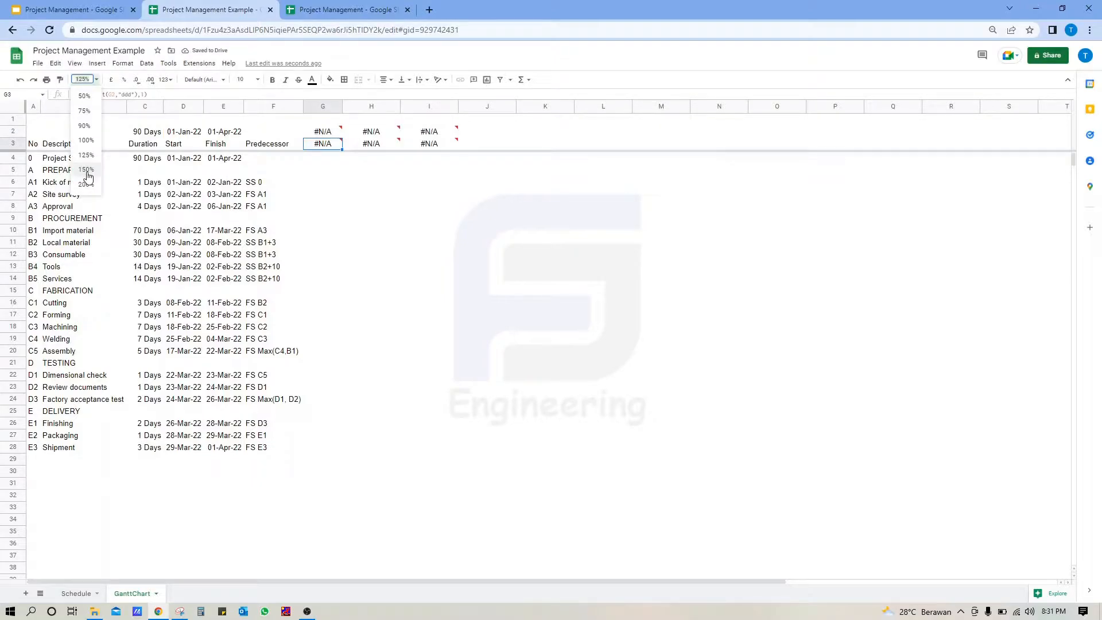
click(87, 171)
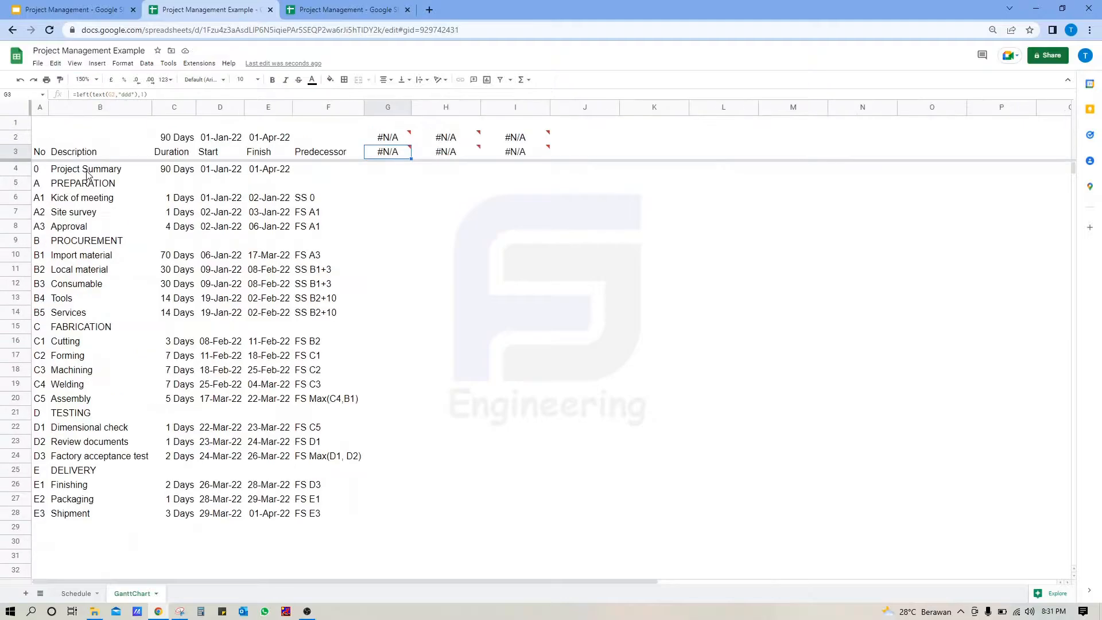
click(394, 143)
click(121, 94)
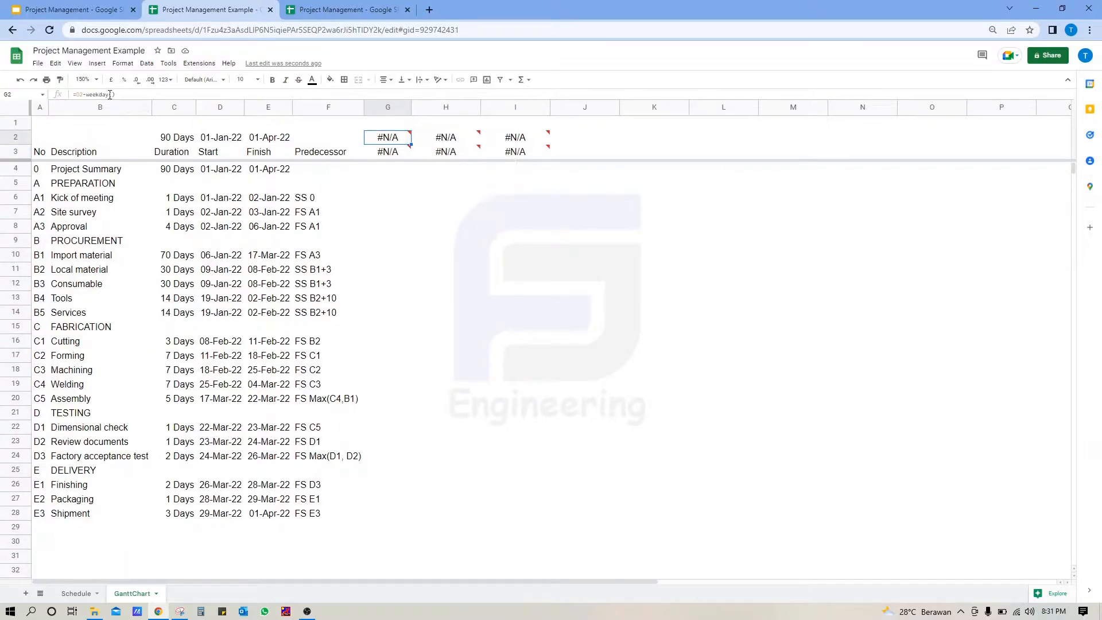
key(BackSpace)
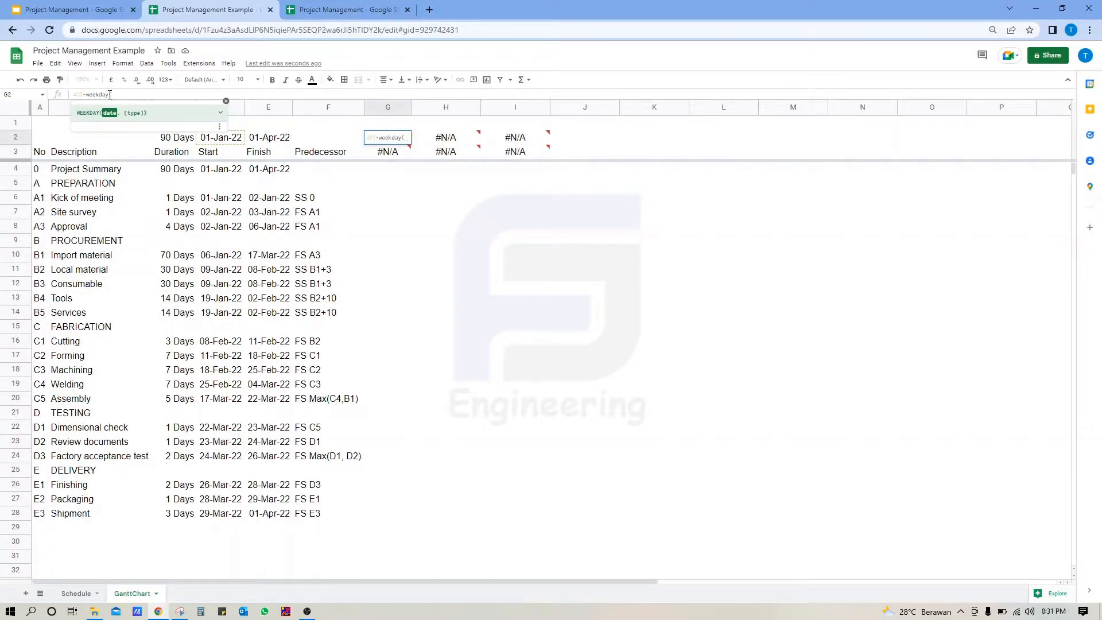
text(d2,)
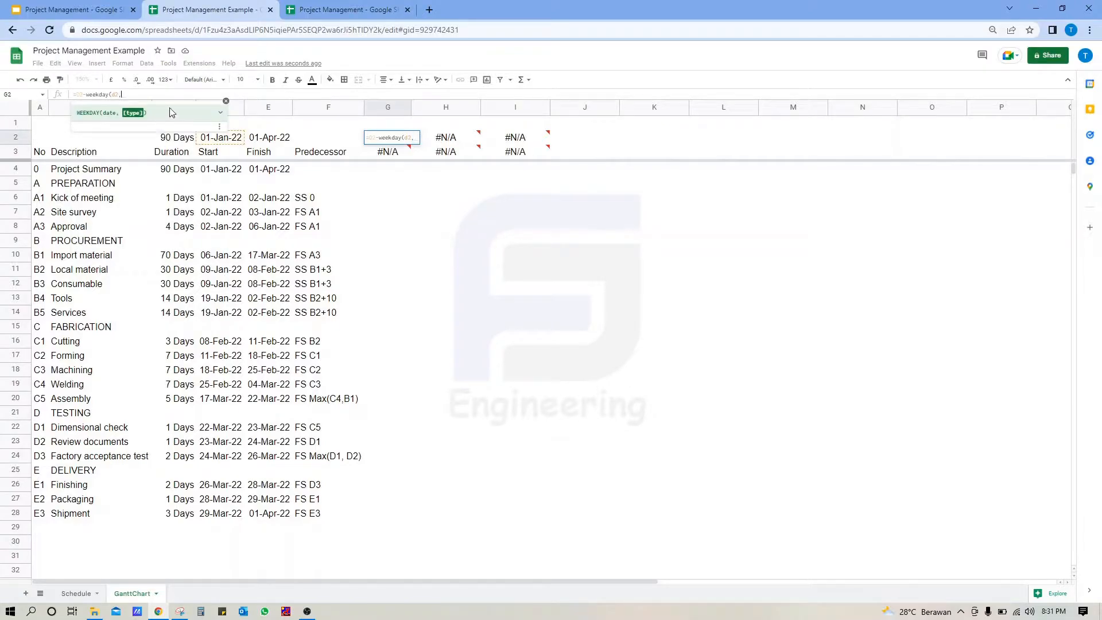
- Open the full help article for the WEEKDAY function and examine how its type options number the weekdays
click(222, 116)
key(ctrl+plus)
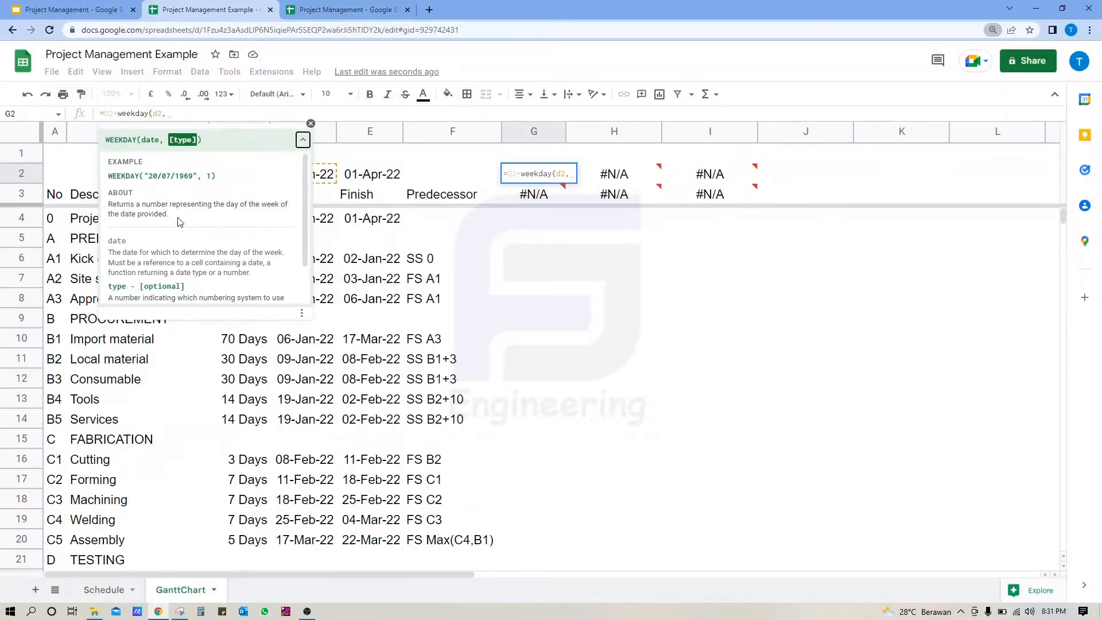
scroll(193, 218, down, 1)
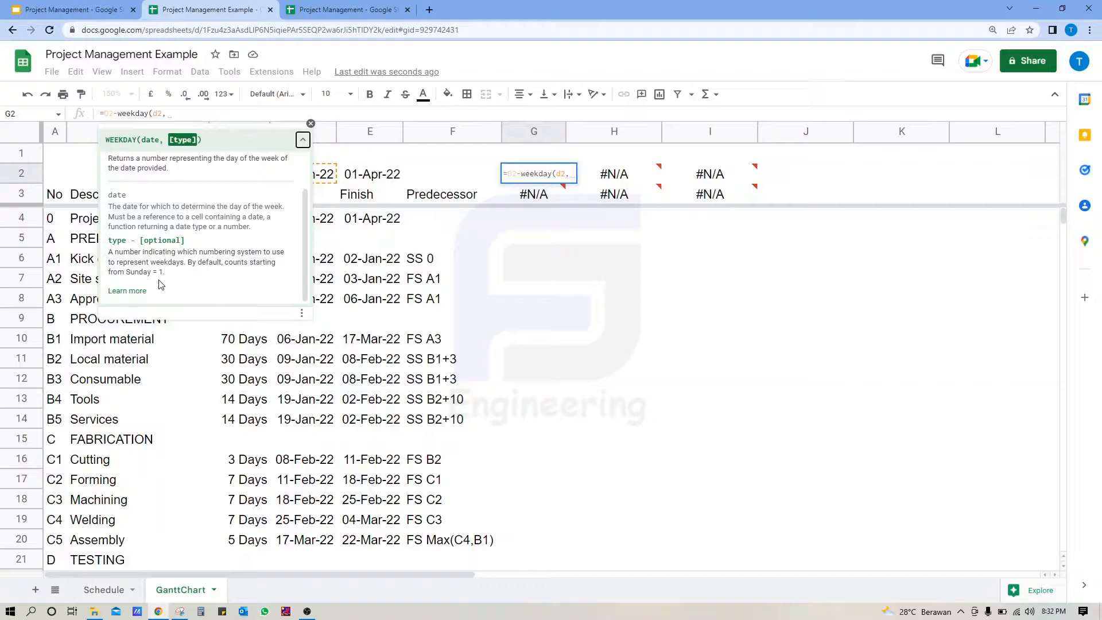
click(138, 291)
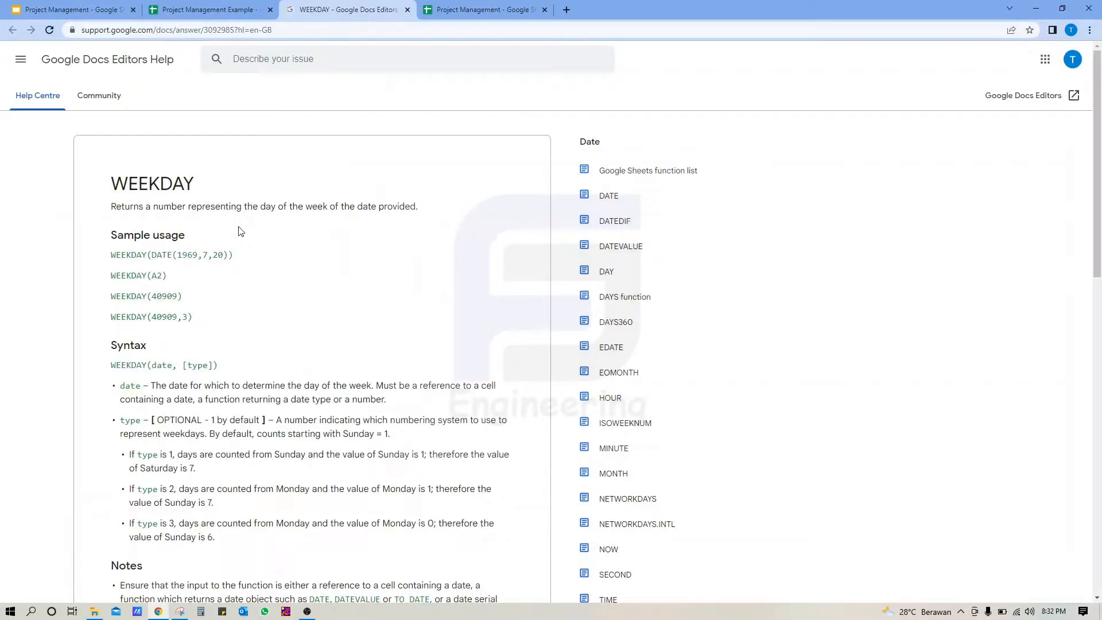
scroll(168, 401, down, 1)
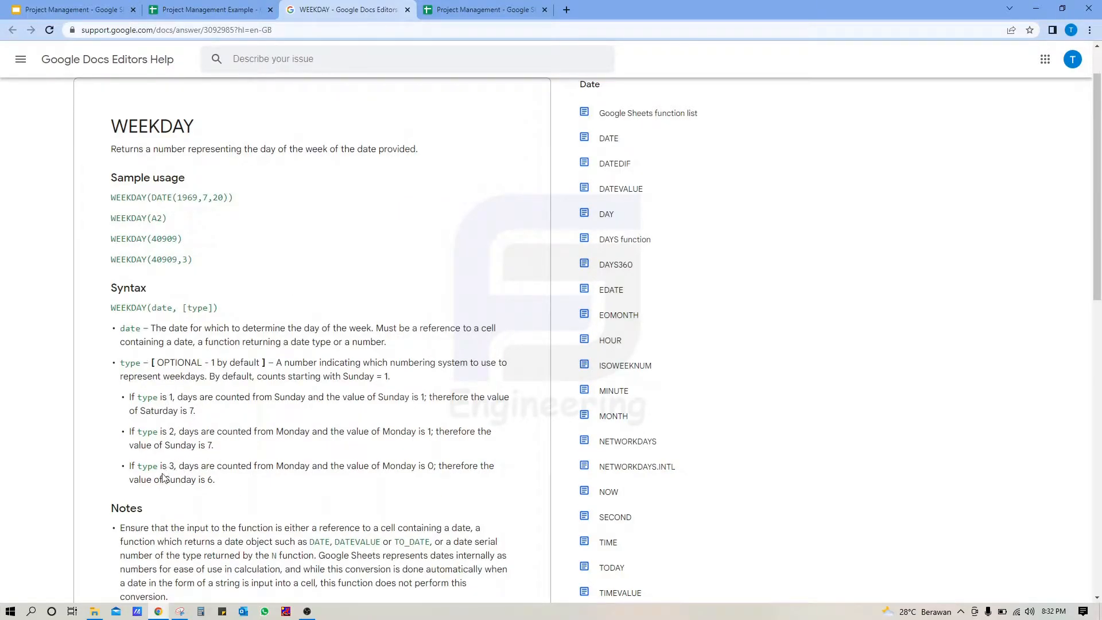
- Return to the GanttChart sheet and complete G2's formula as =D2-weekday(D2,3)
click(219, 9)
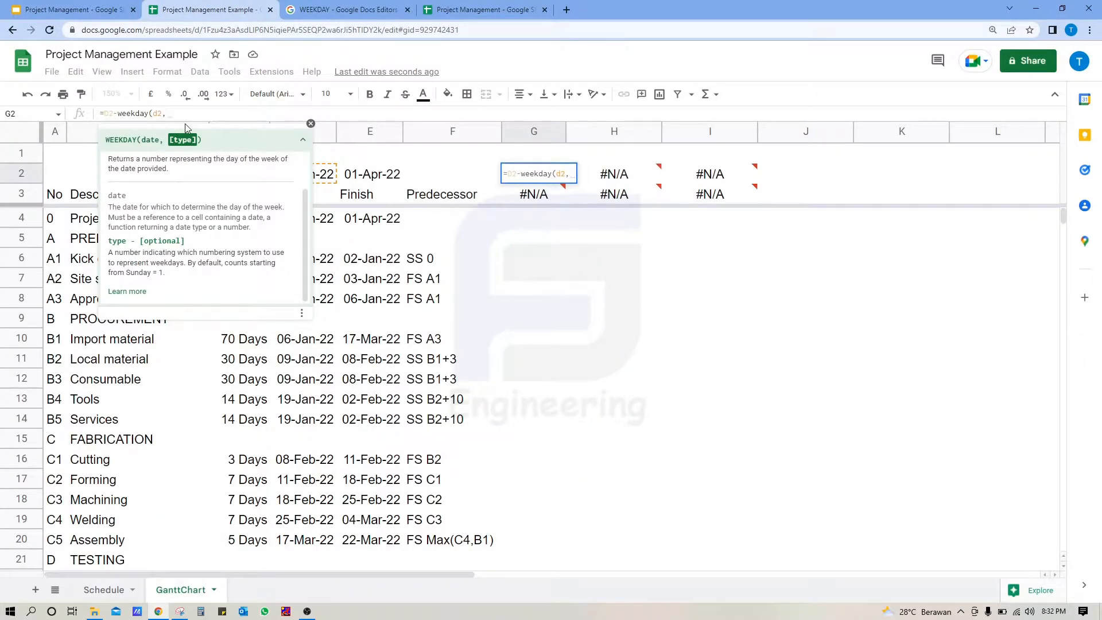
text(3))
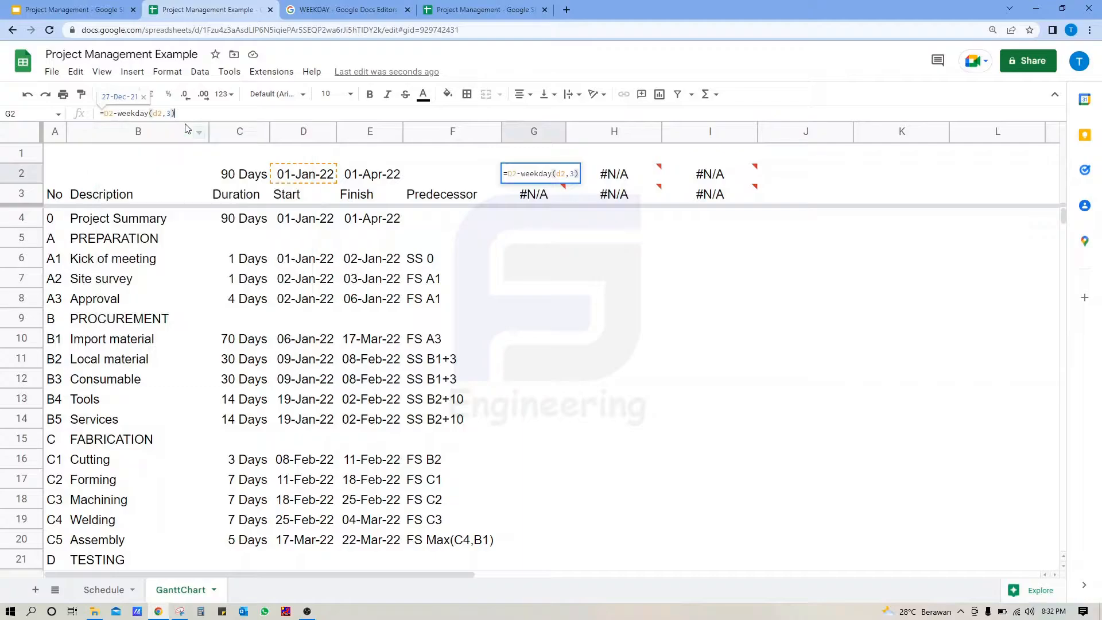
key(Return)
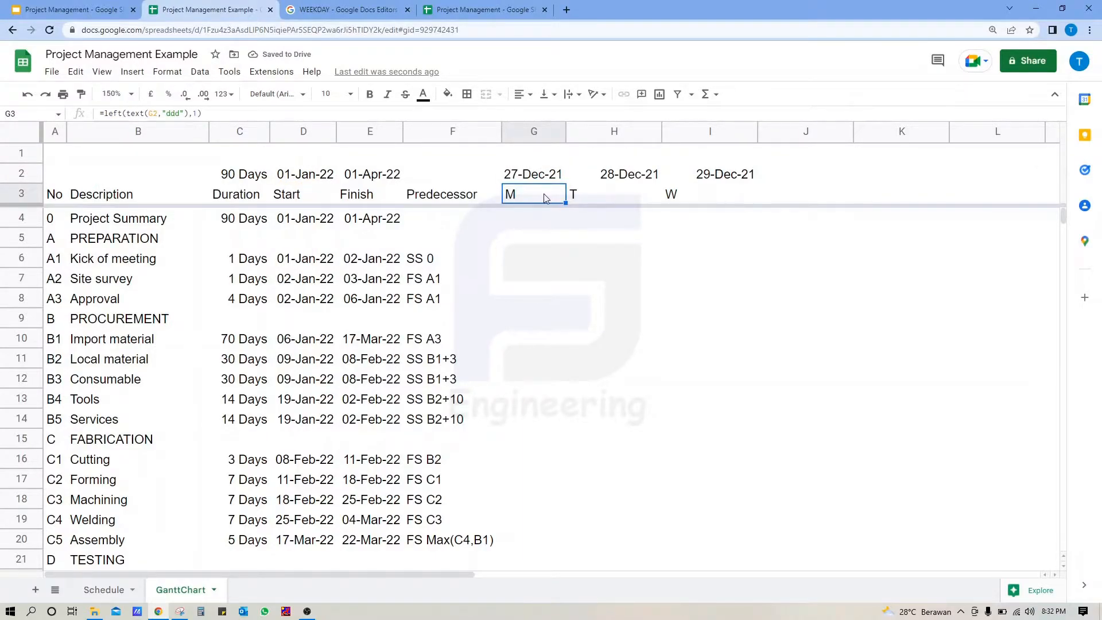
- Apply a custom date format to G2:I2 that keeps only the two-digit day, removing the month, year and separators
click(551, 179)
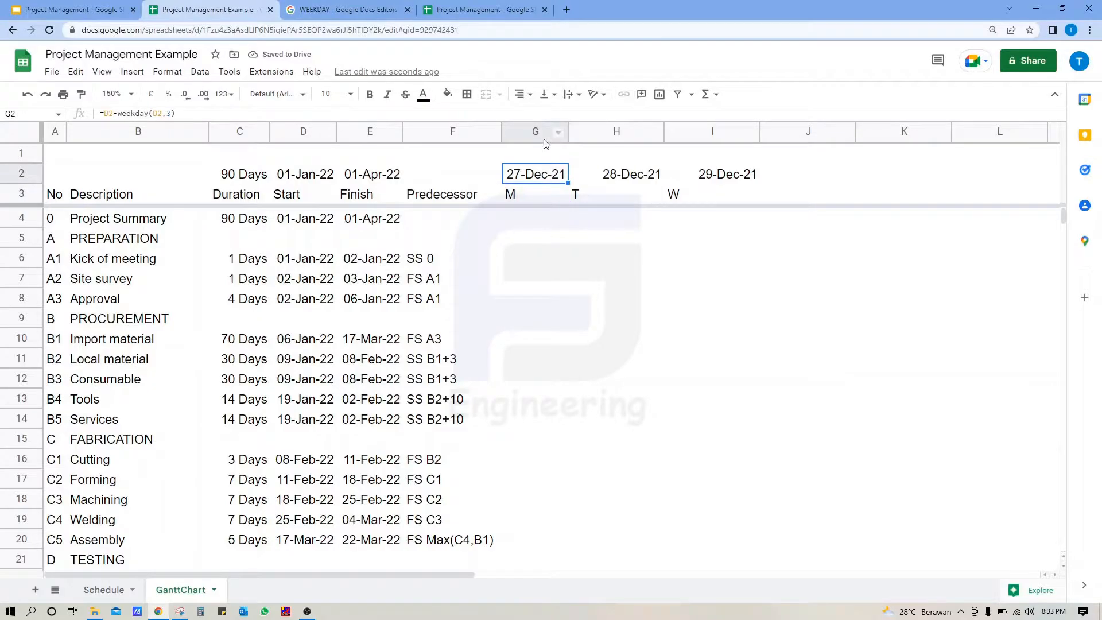
key(shift+Right)
key(shift+Right)
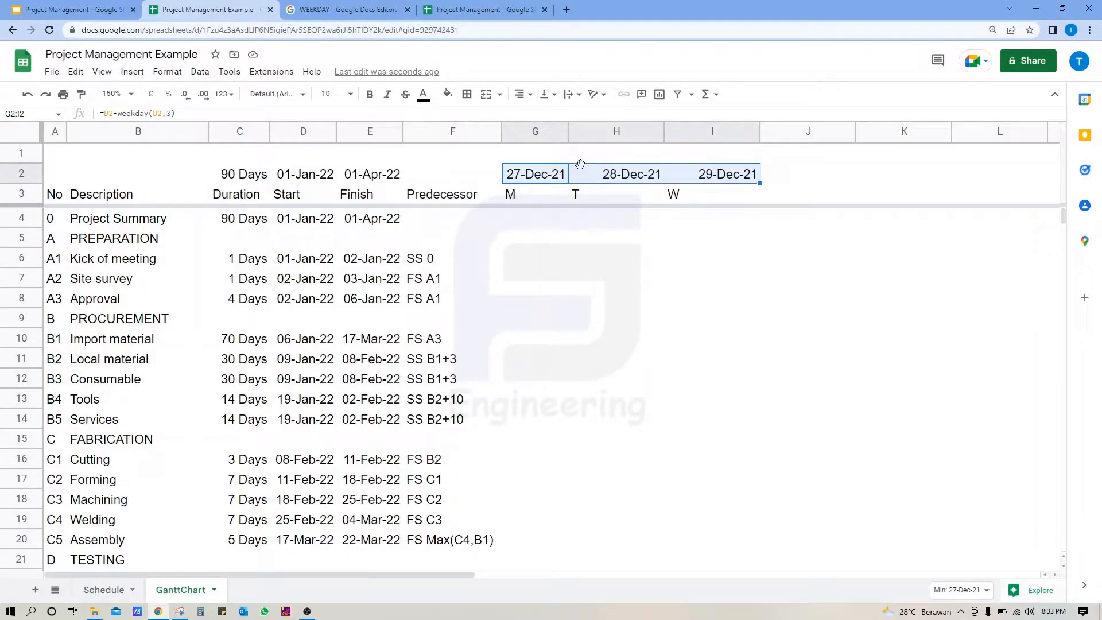
click(157, 73)
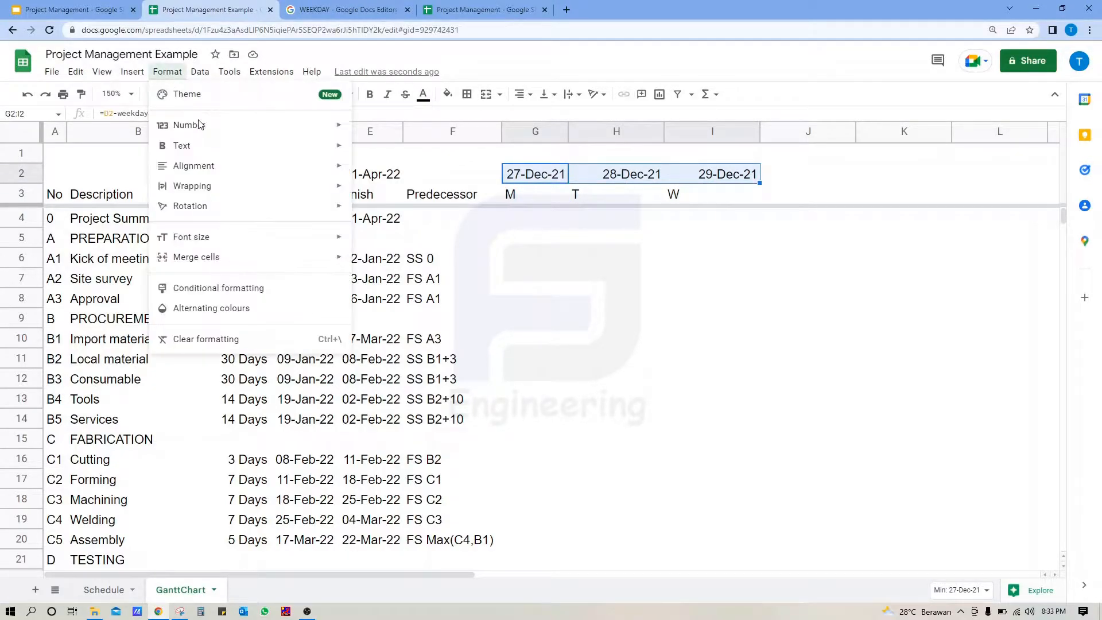
mouse_move(228, 129)
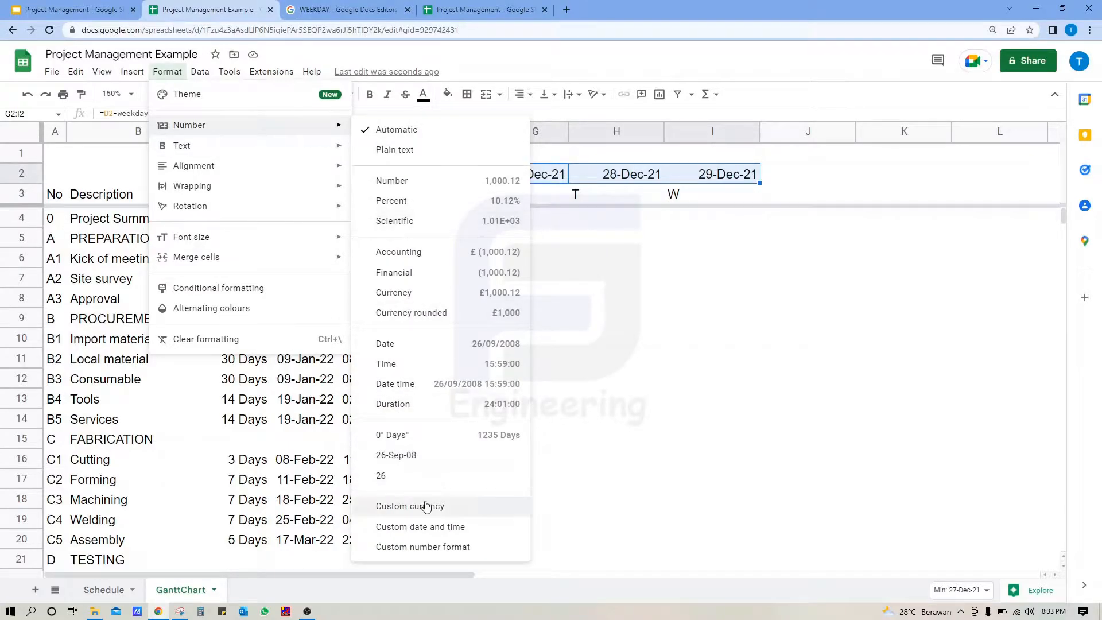
click(419, 527)
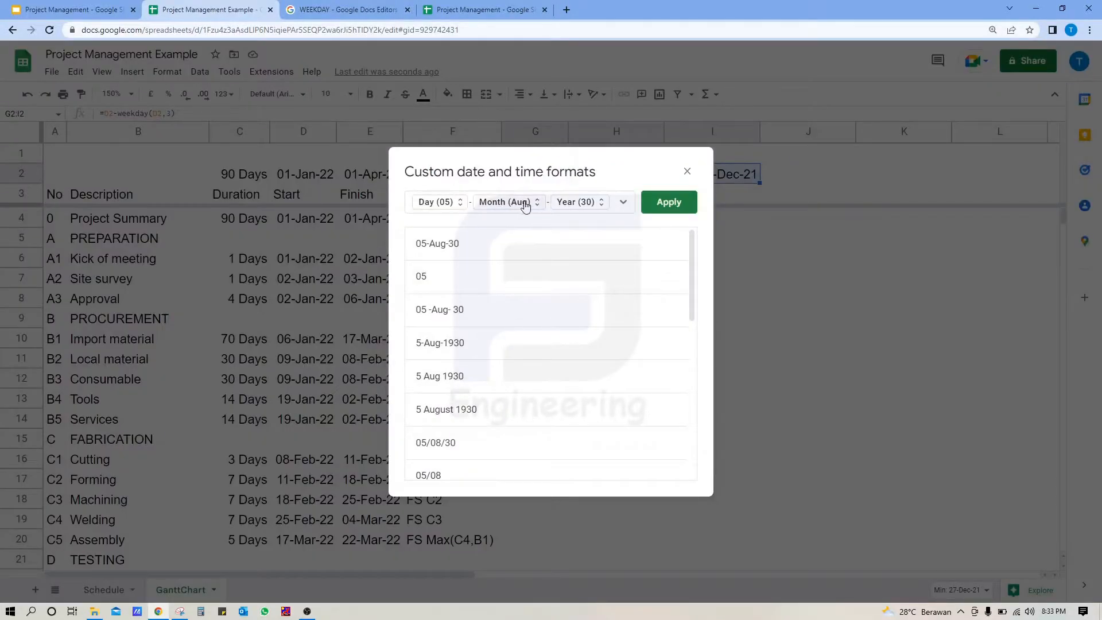
click(522, 204)
click(522, 283)
click(525, 203)
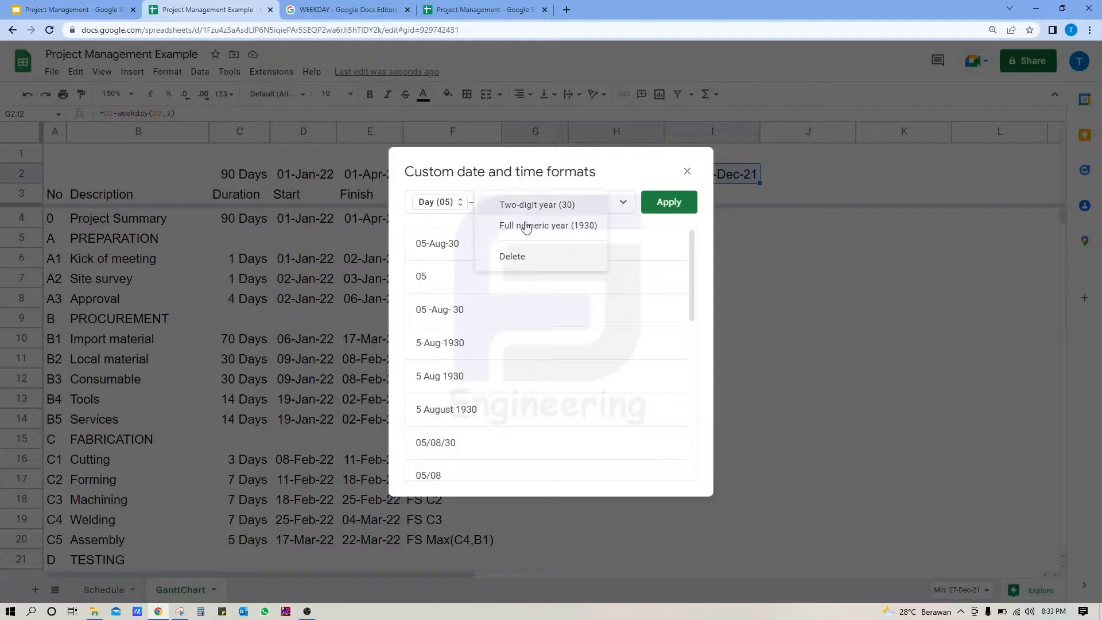
click(529, 257)
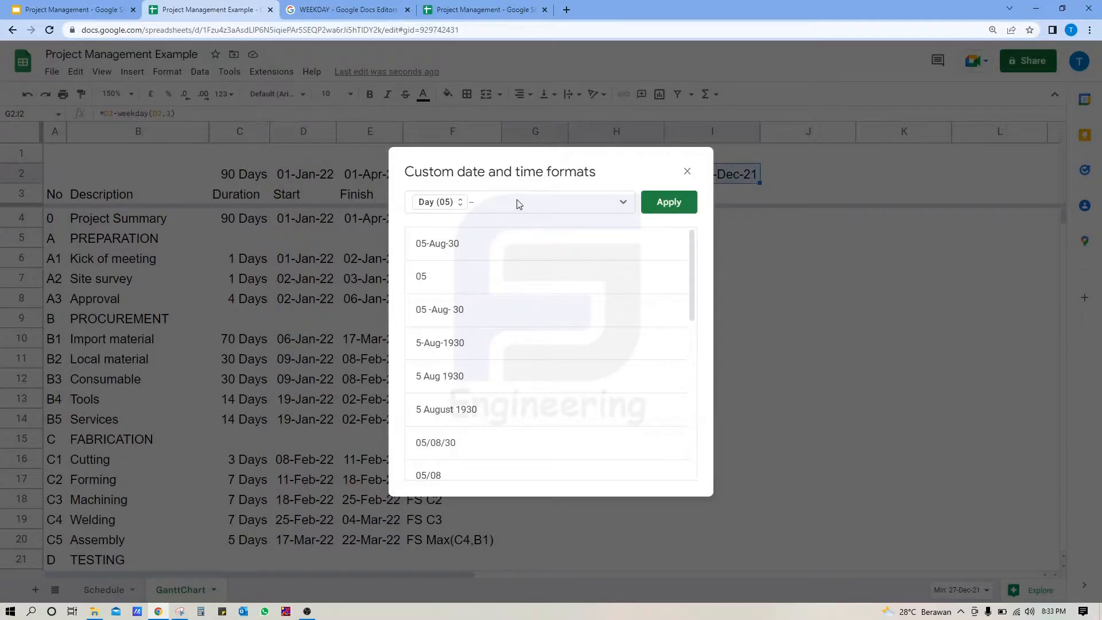
click(474, 202)
click(666, 203)
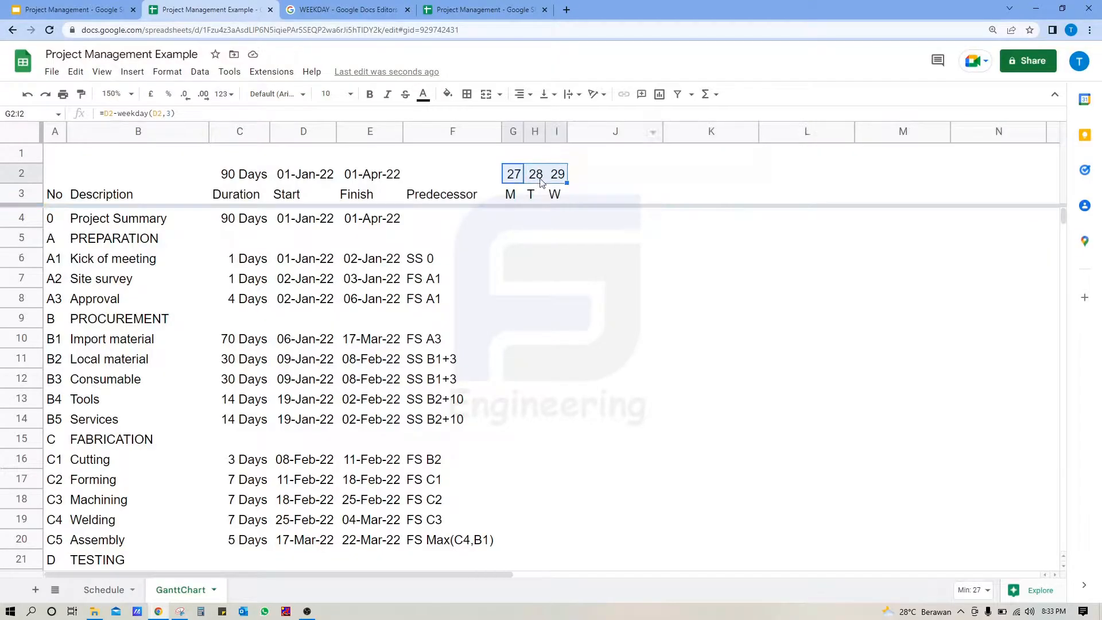
- Copy the next-day formula from I2 into J2:M2
click(536, 174)
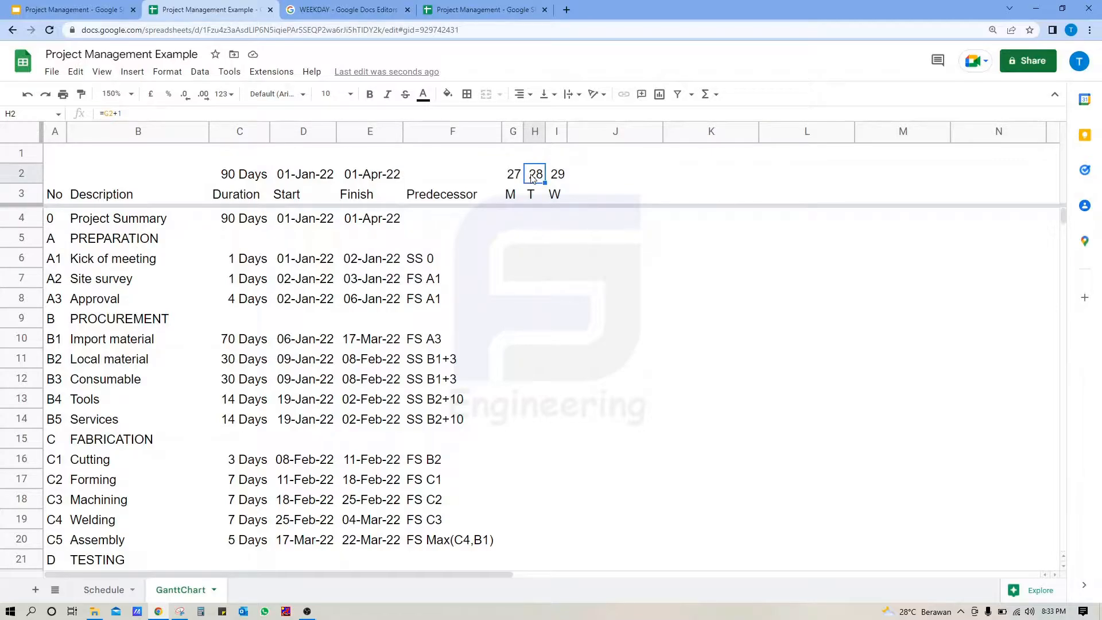
click(556, 177)
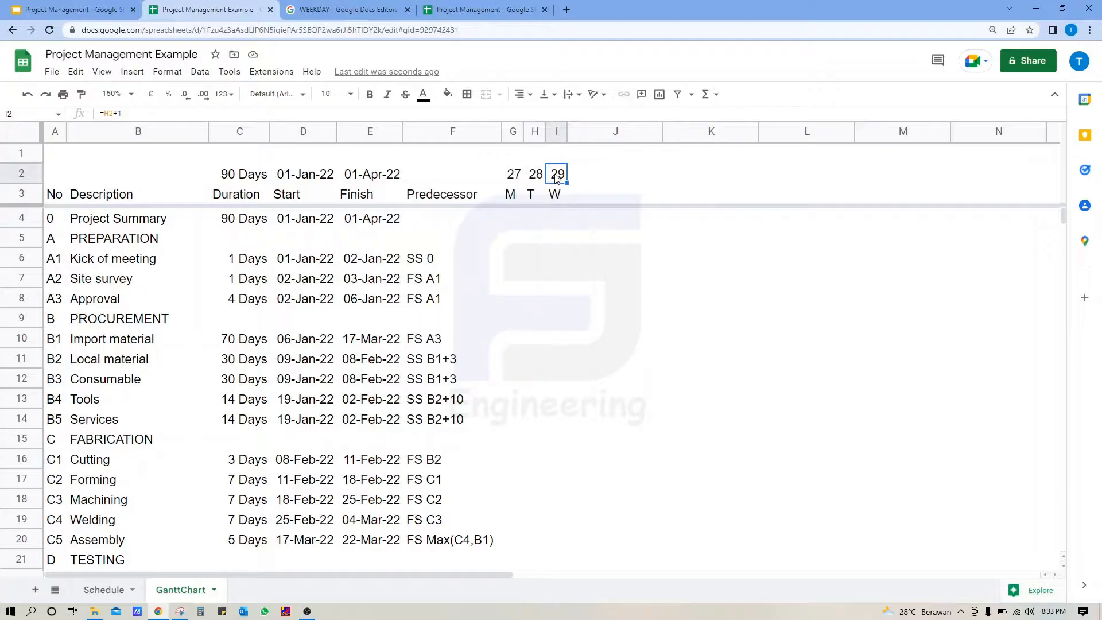
key(ctrl+c)
drag(580, 178, 886, 183)
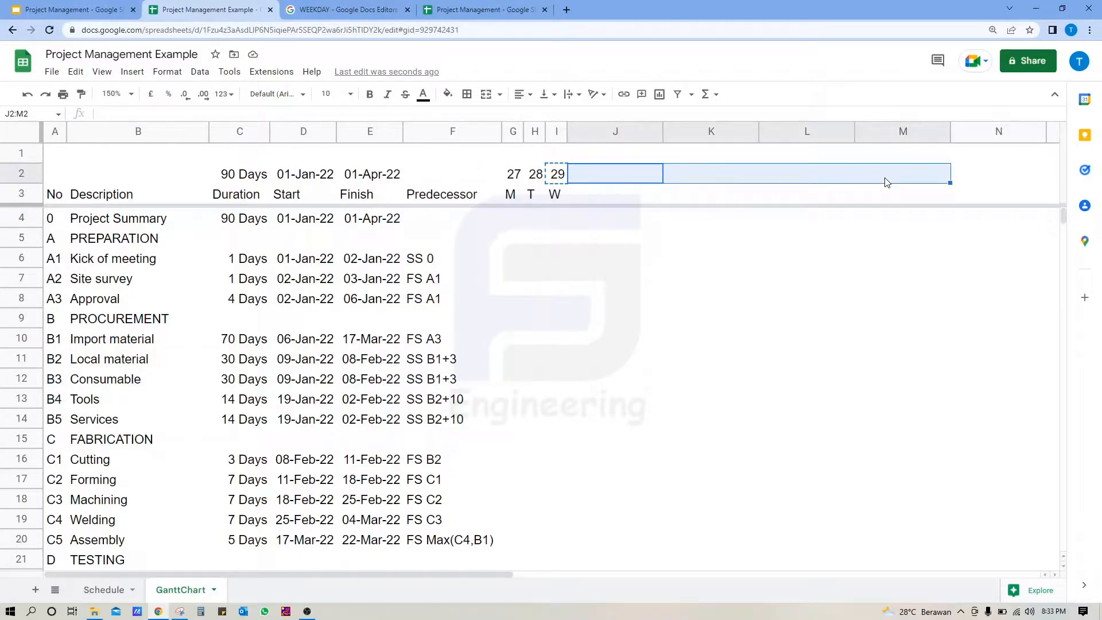
key(ctrl+v)
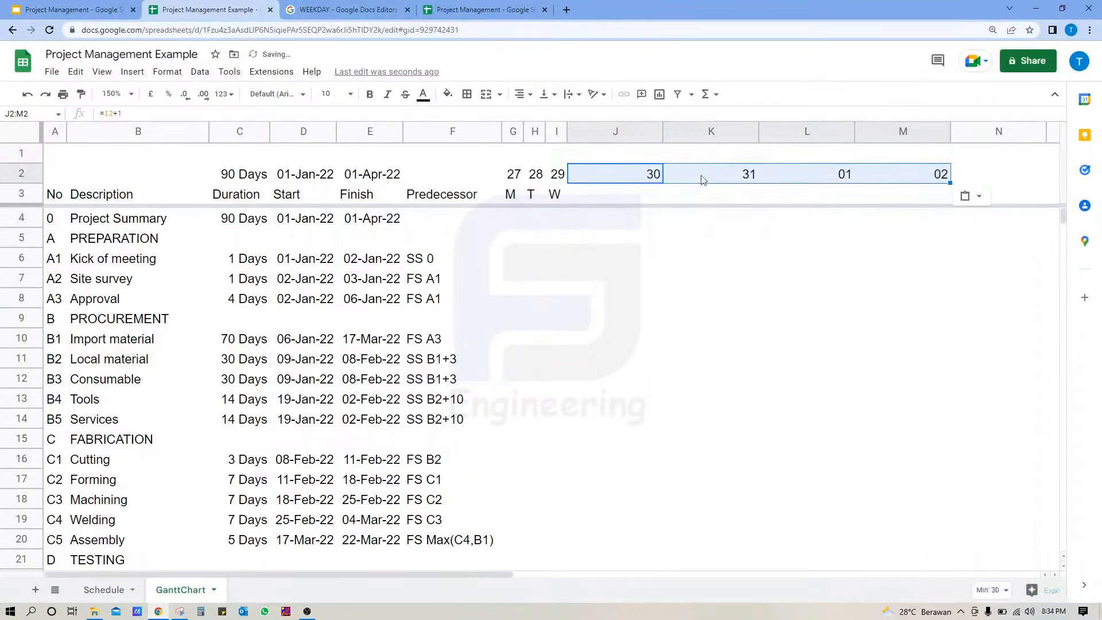
- Copy the weekday-letter formula from I3 into J3:M3
click(560, 196)
key(ctrl+c)
click(592, 194)
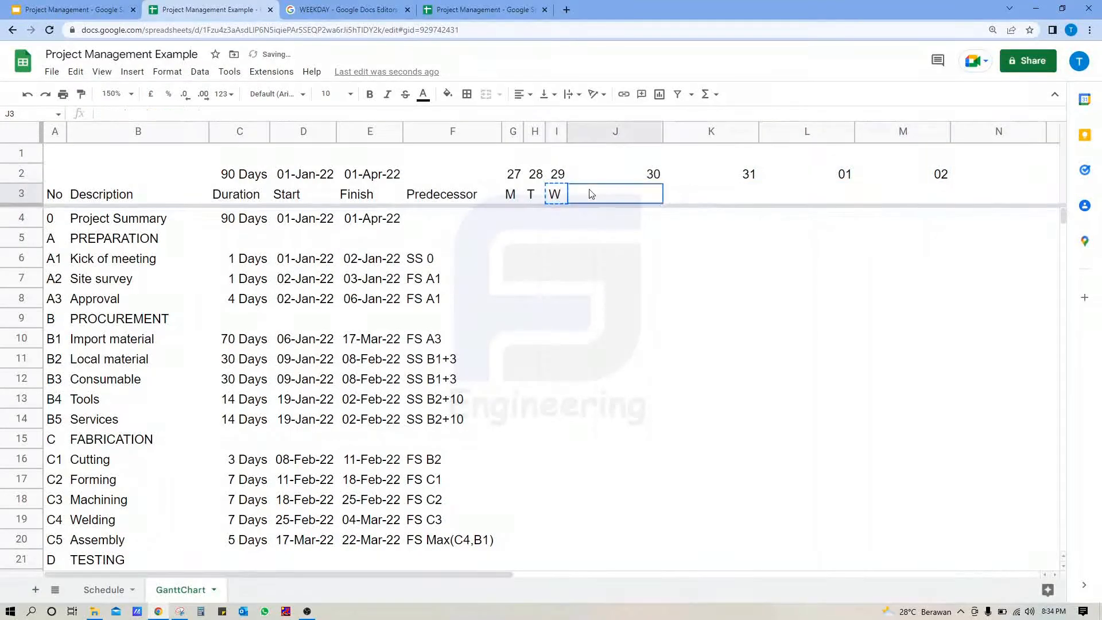
shift+click(902, 200)
drag(900, 200, 901, 200)
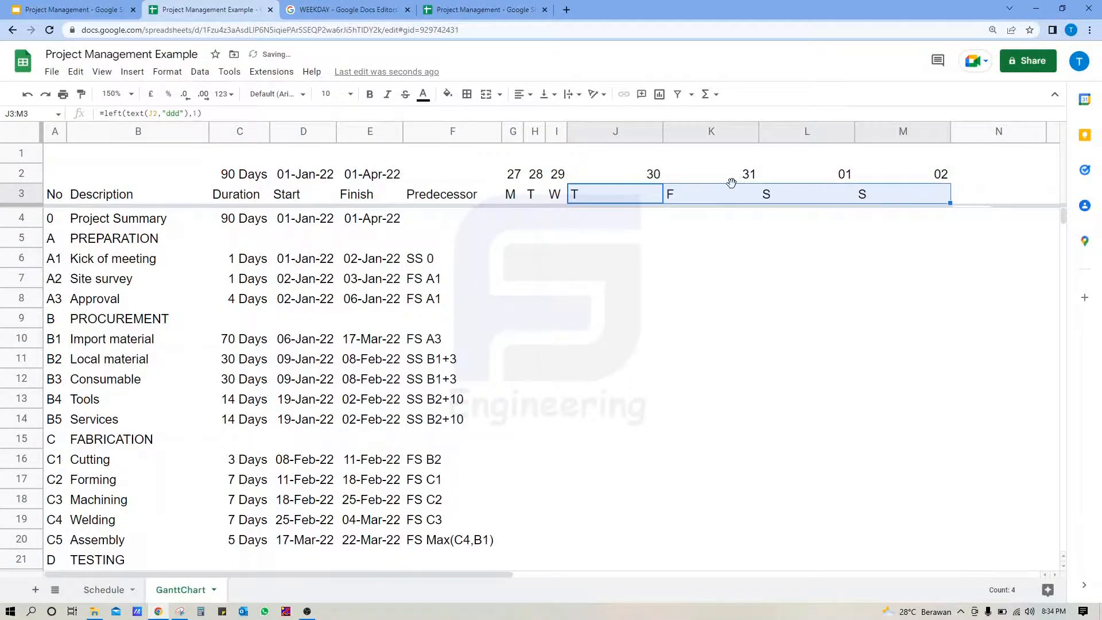
- Fit the widths of all the sheet's columns to their contents
click(519, 178)
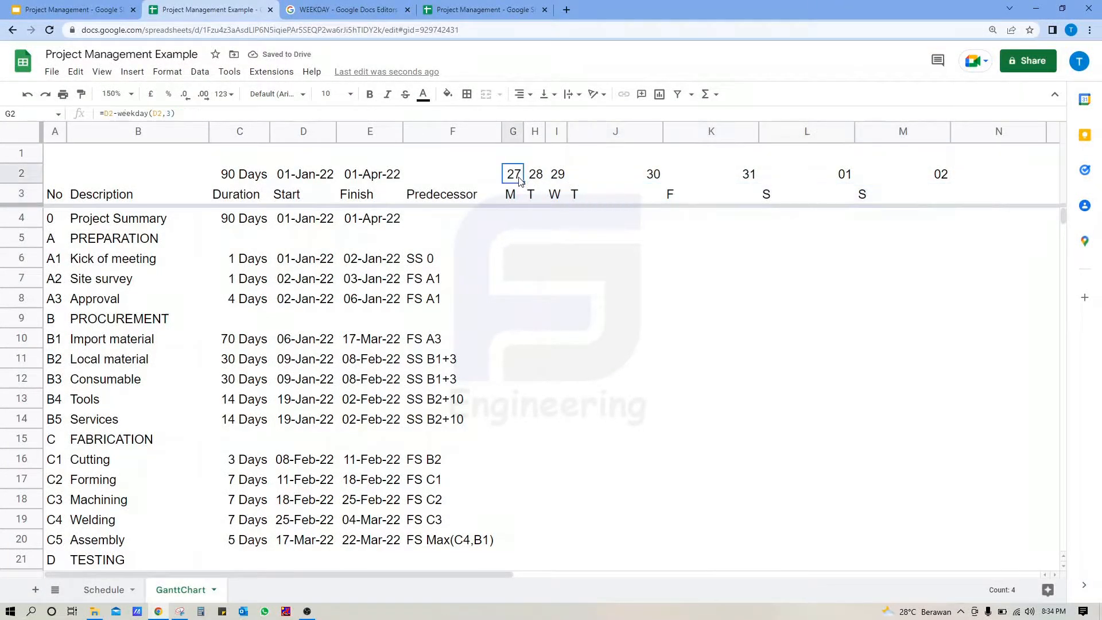
key(ctrl+a)
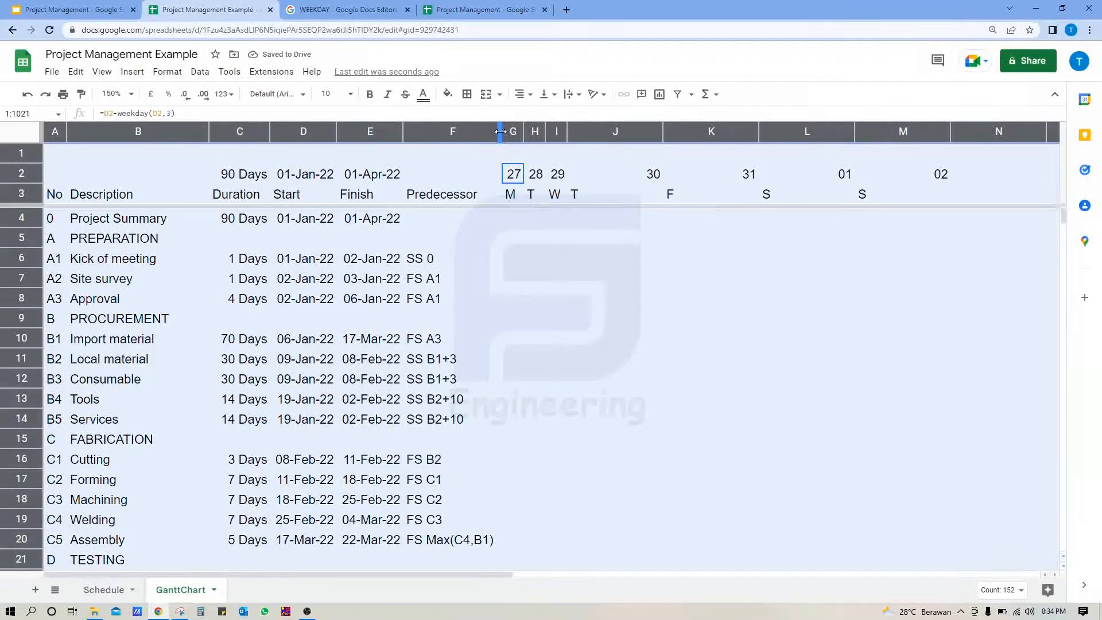
double_click(501, 131)
- Merge G1:M1 above the first timeline week and enter =M2 in the merged cell
drag(508, 154, 638, 153)
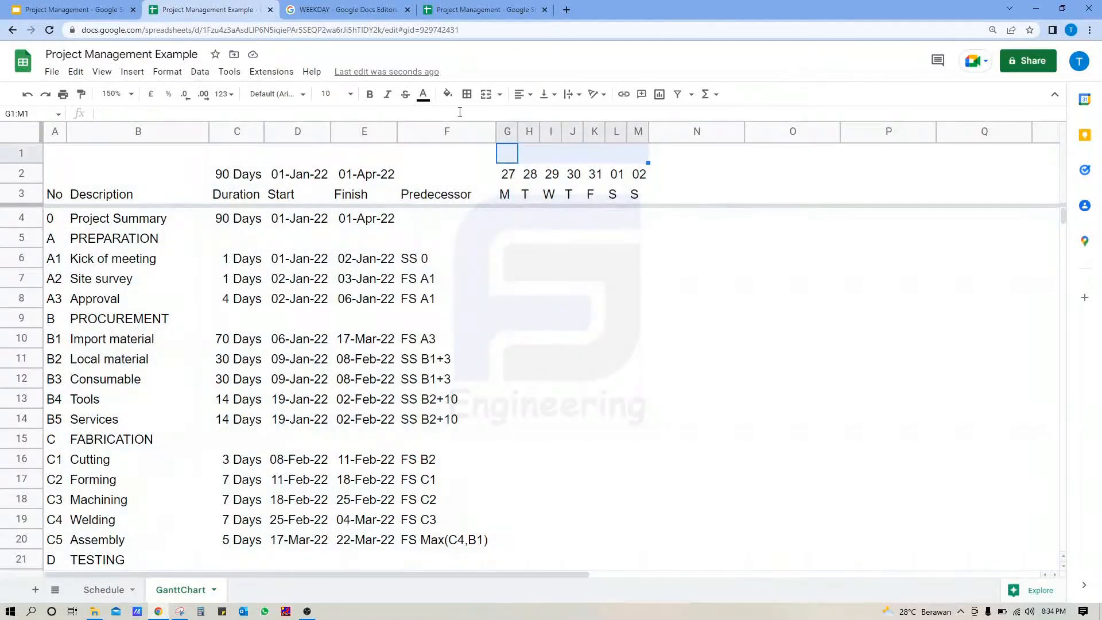
click(486, 94)
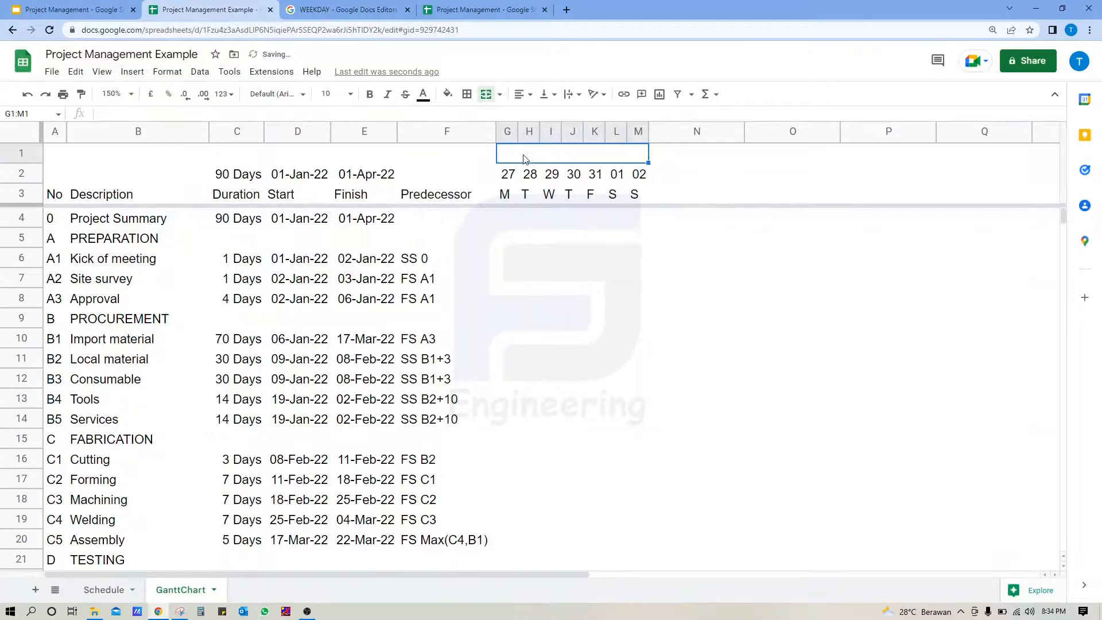
text(=)
click(641, 174)
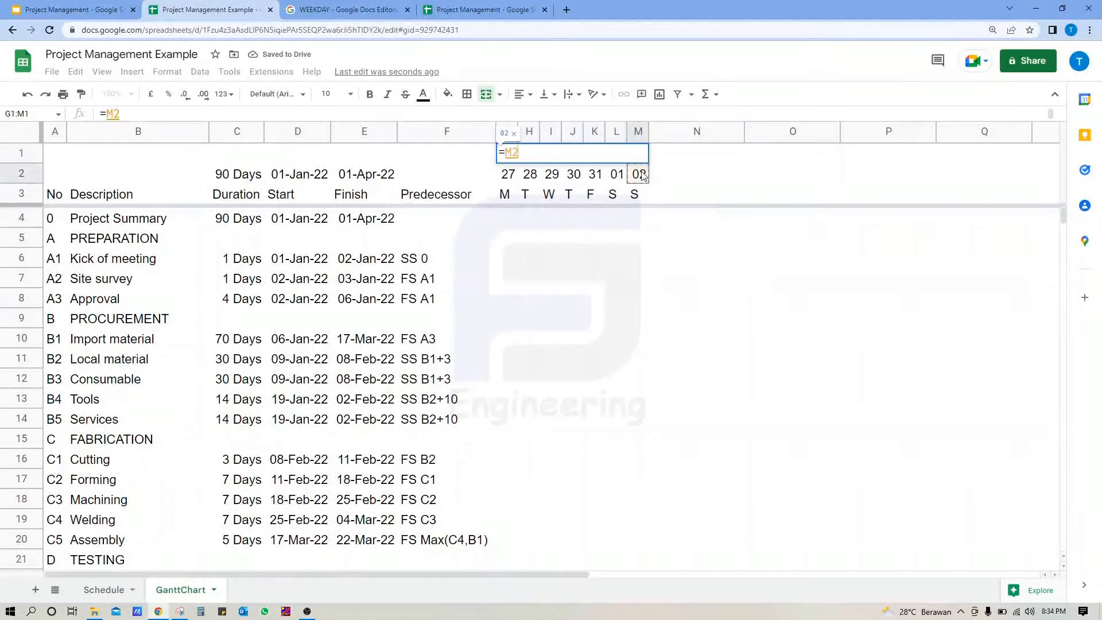
key(Return)
- Format the merged week date in G1:M1 with the 26-Sep-08 date style
click(601, 160)
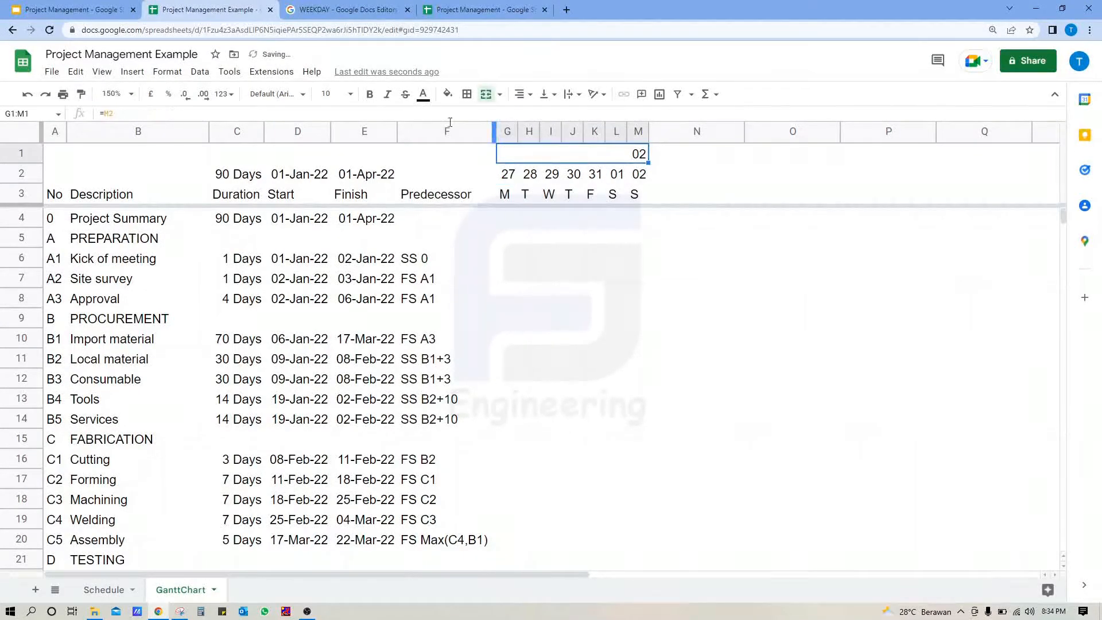
click(177, 75)
mouse_move(227, 133)
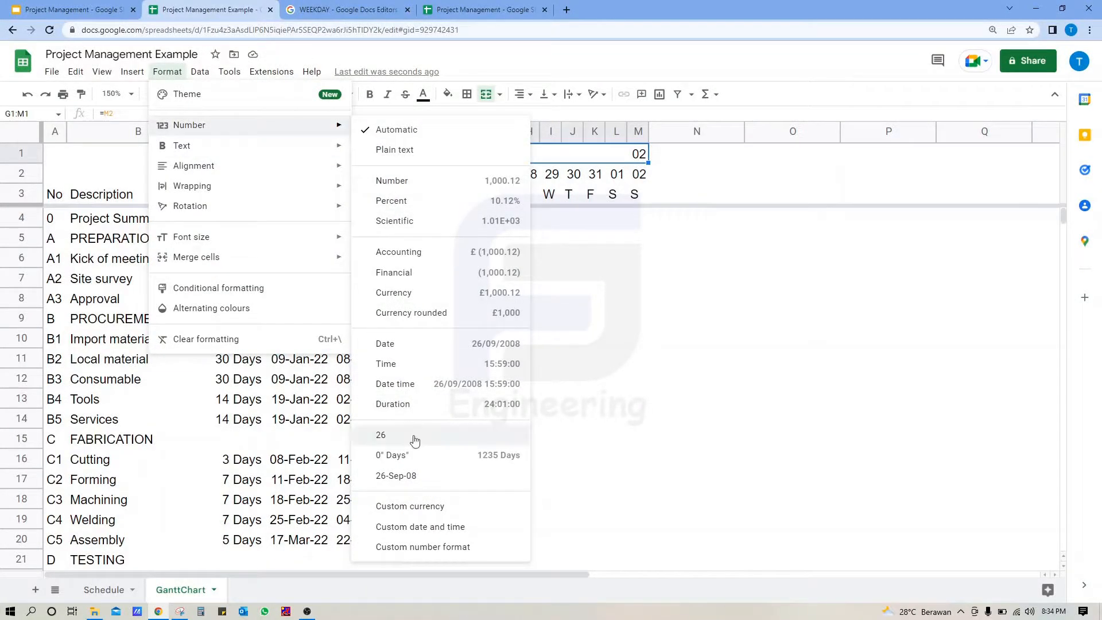
click(418, 476)
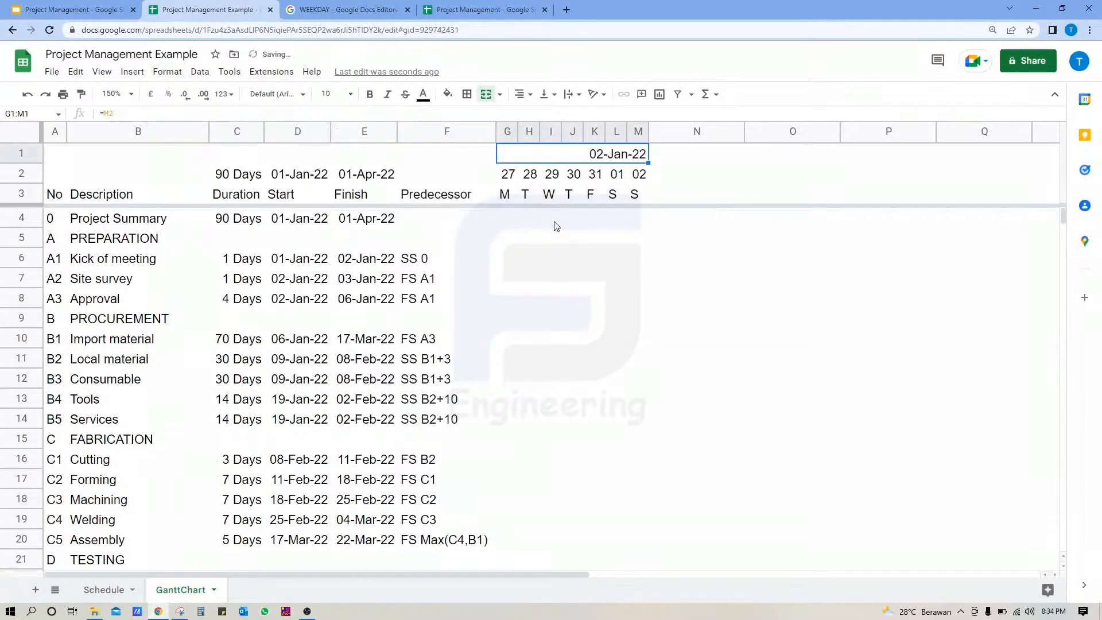
- Group day columns G to L of the first timeline week, collapsing and re-expanding the group to test it
click(508, 132)
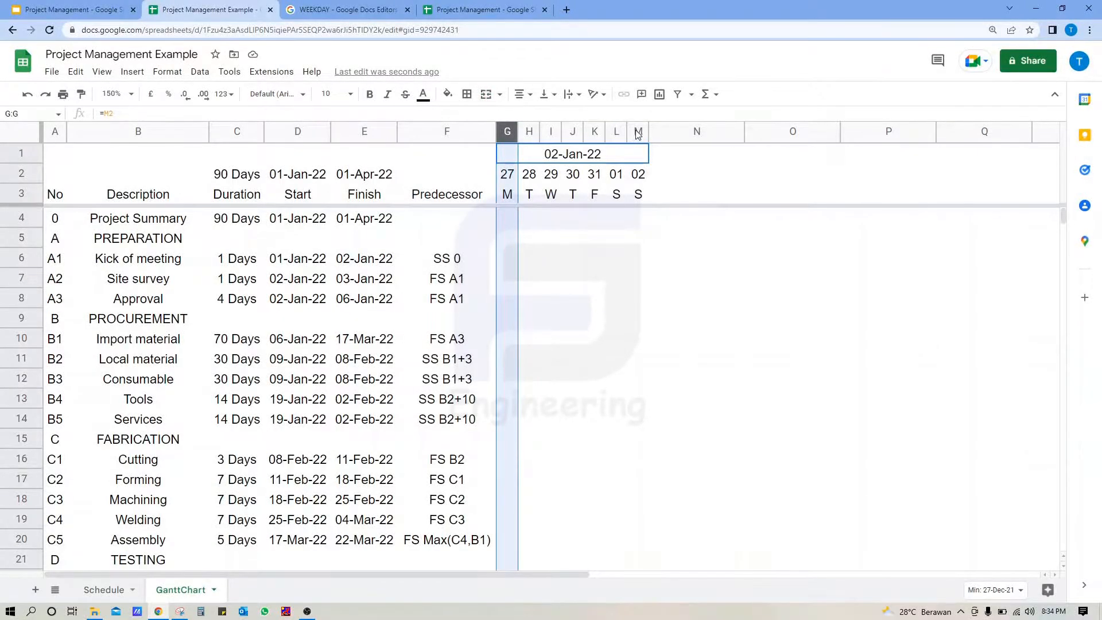
shift+click(616, 132)
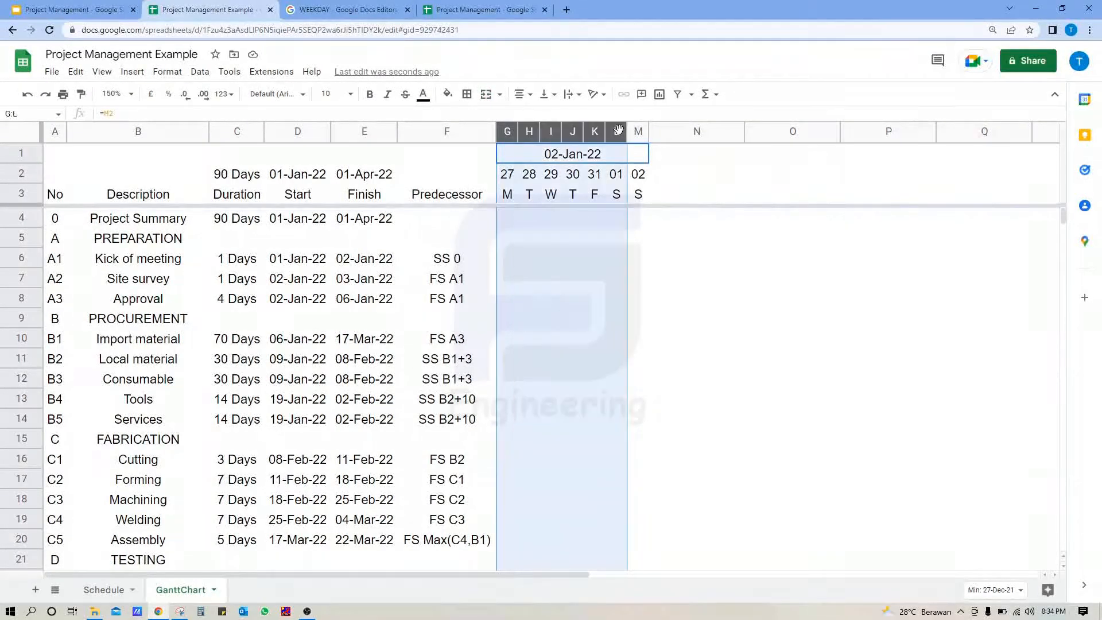
right_click(619, 132)
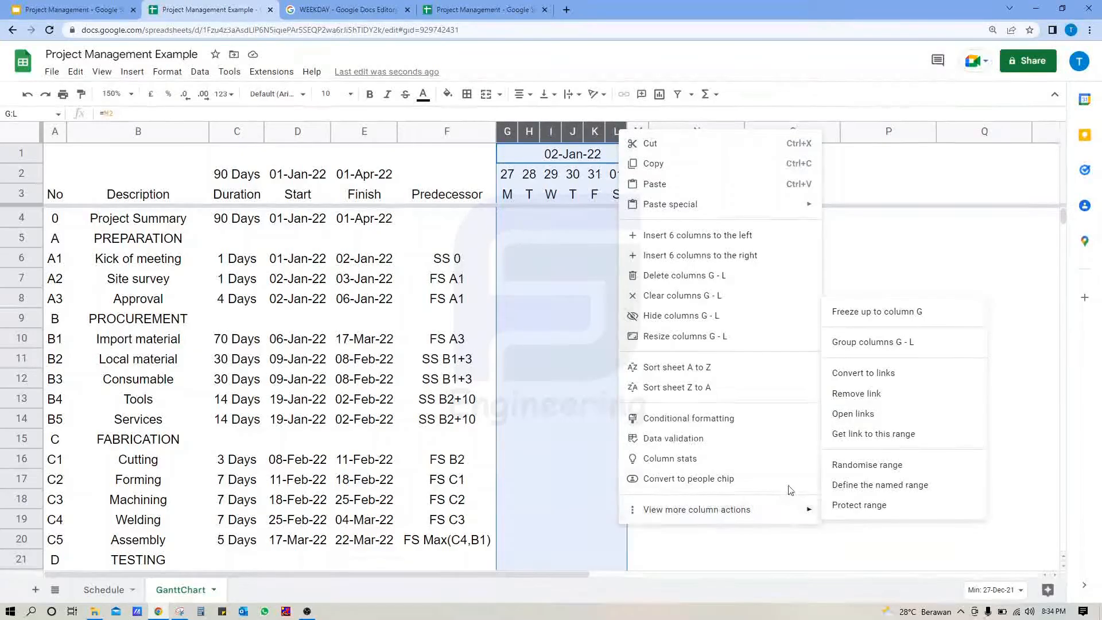
mouse_move(778, 511)
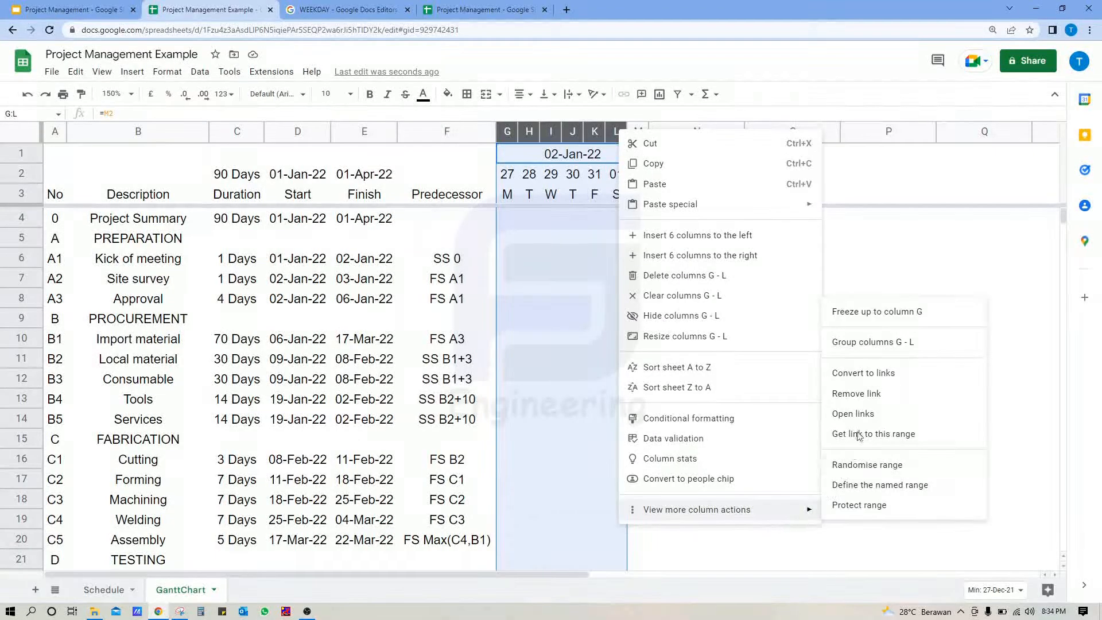
click(856, 343)
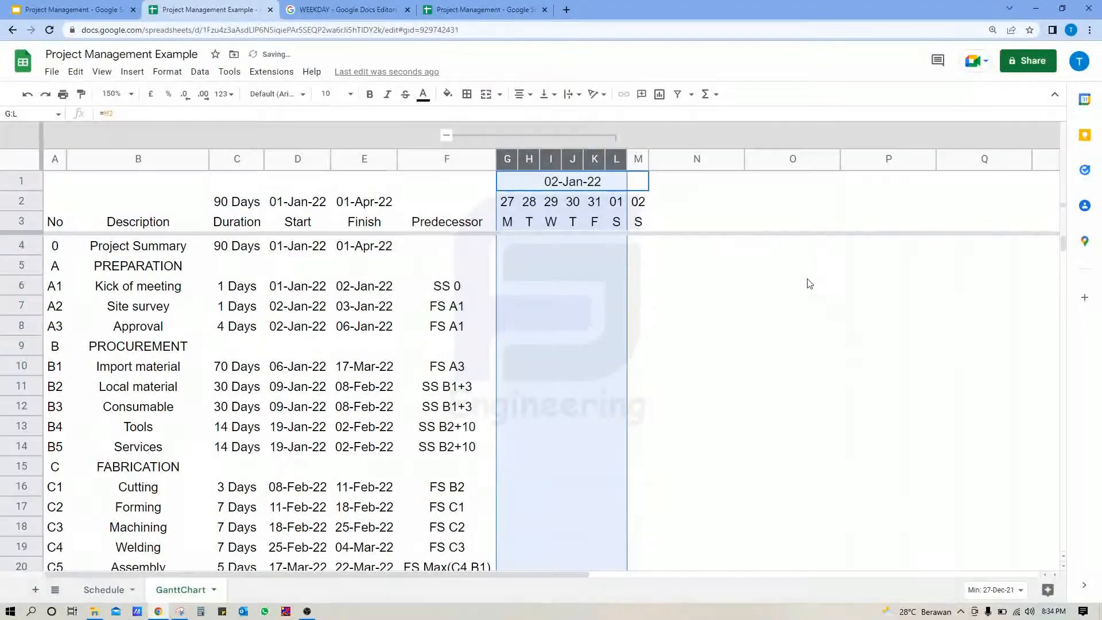
click(448, 137)
click(447, 135)
- Copy the next-day date formula from H2 into N2:S2 to start the second week
click(528, 201)
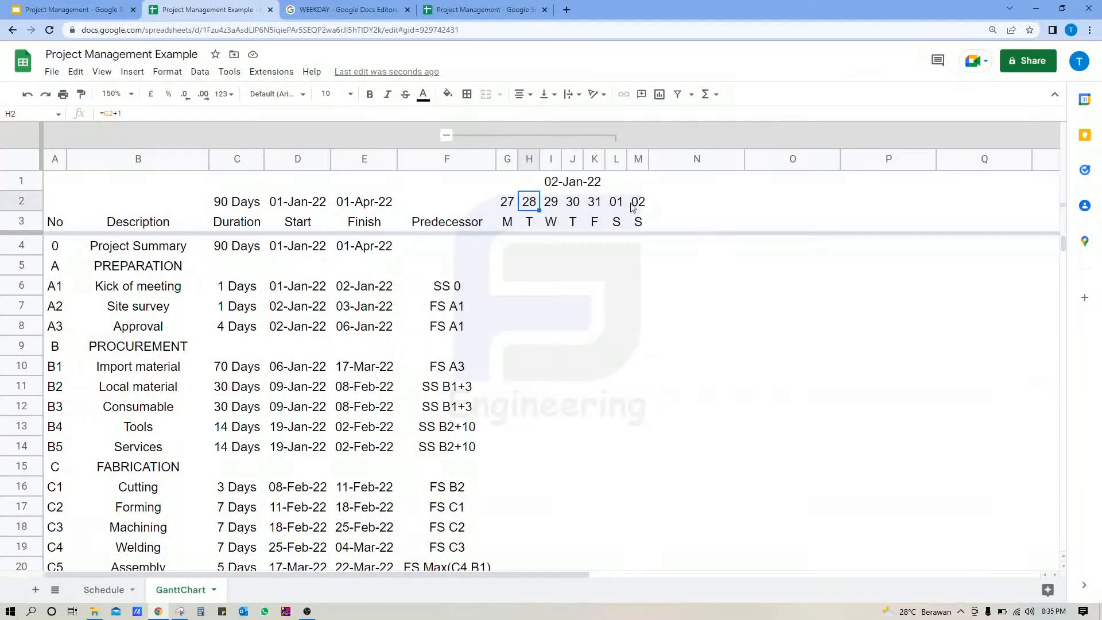
click(704, 207)
key(ctrl+v)
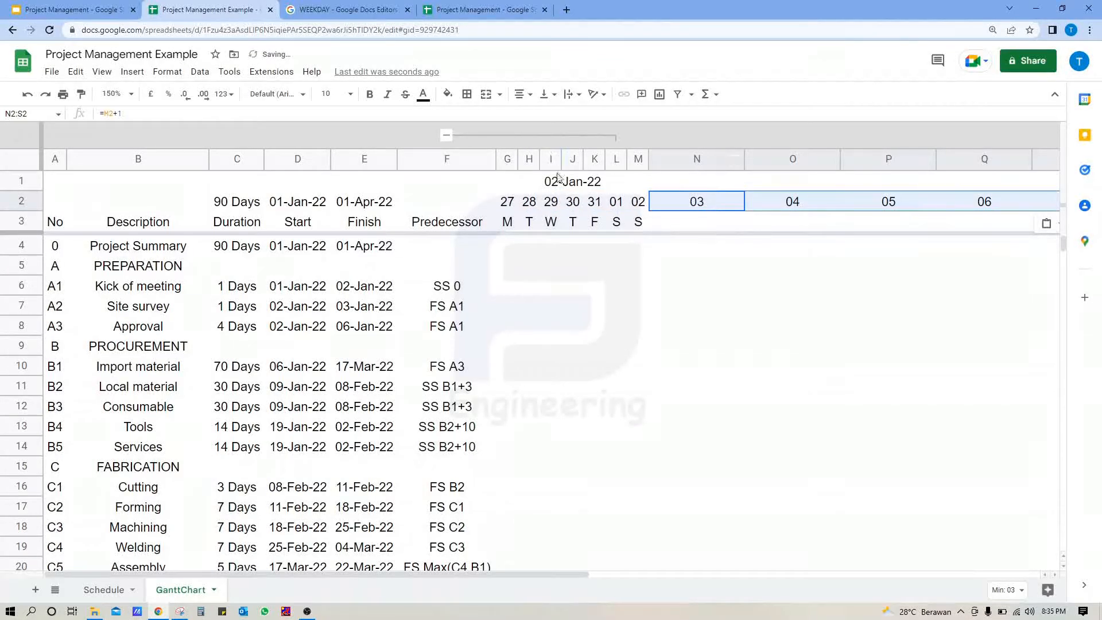
- Freeze the sheet's columns up to column B, the task description column
click(510, 161)
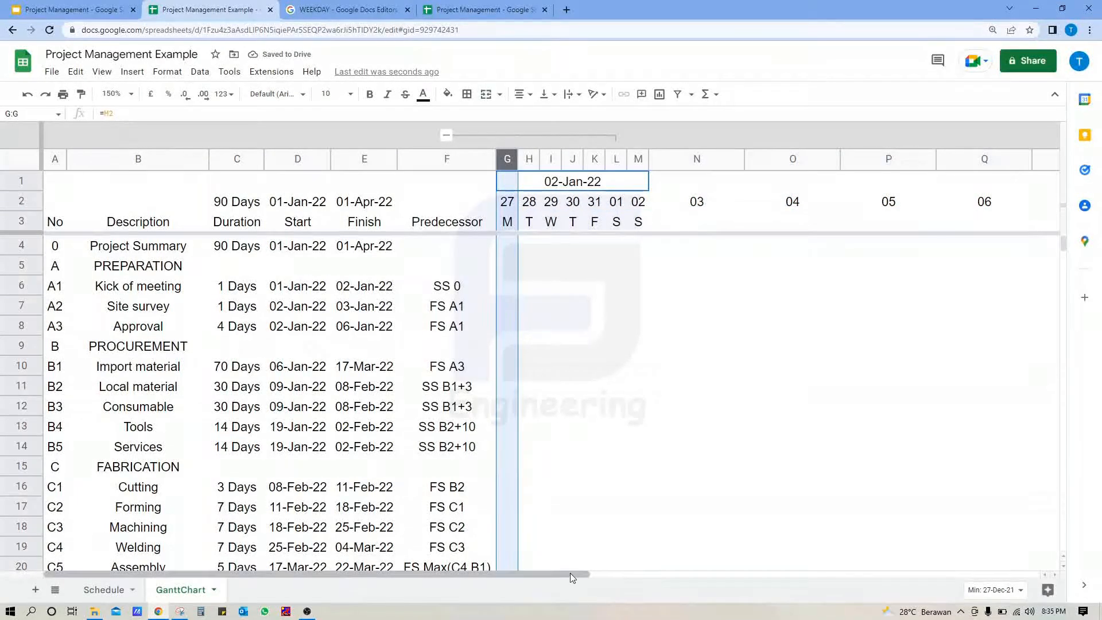
click(149, 159)
click(103, 76)
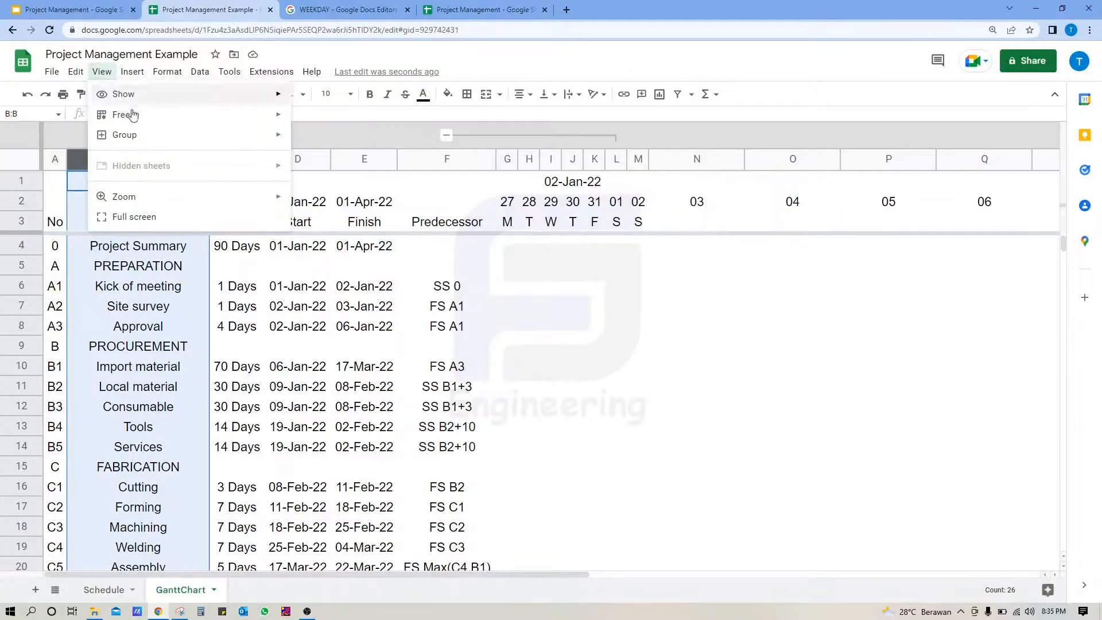
mouse_move(276, 99)
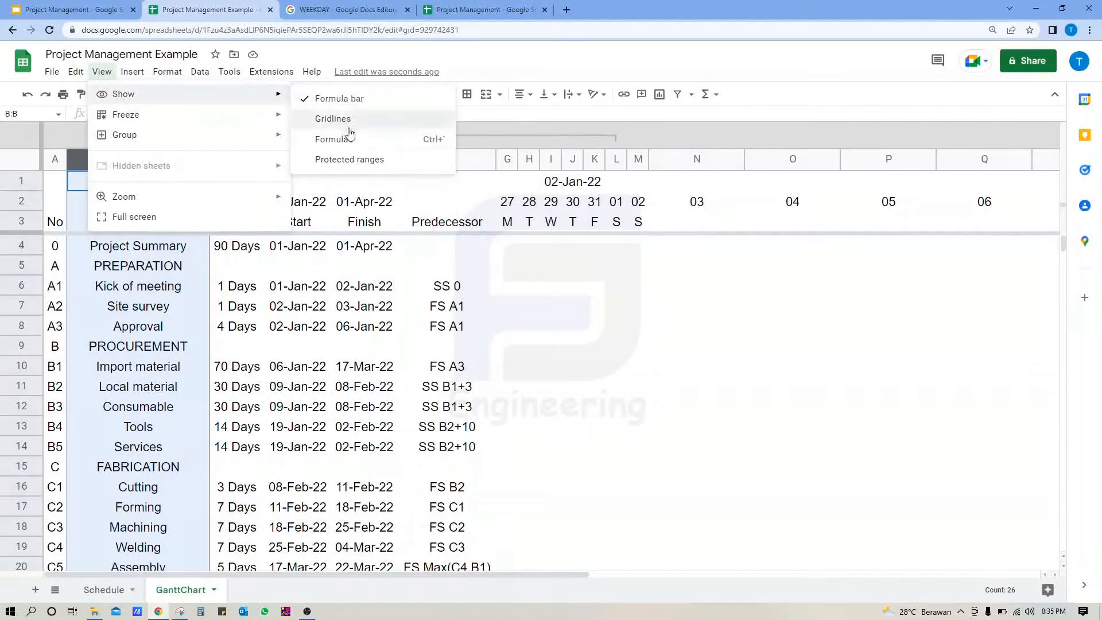
mouse_move(233, 120)
click(333, 271)
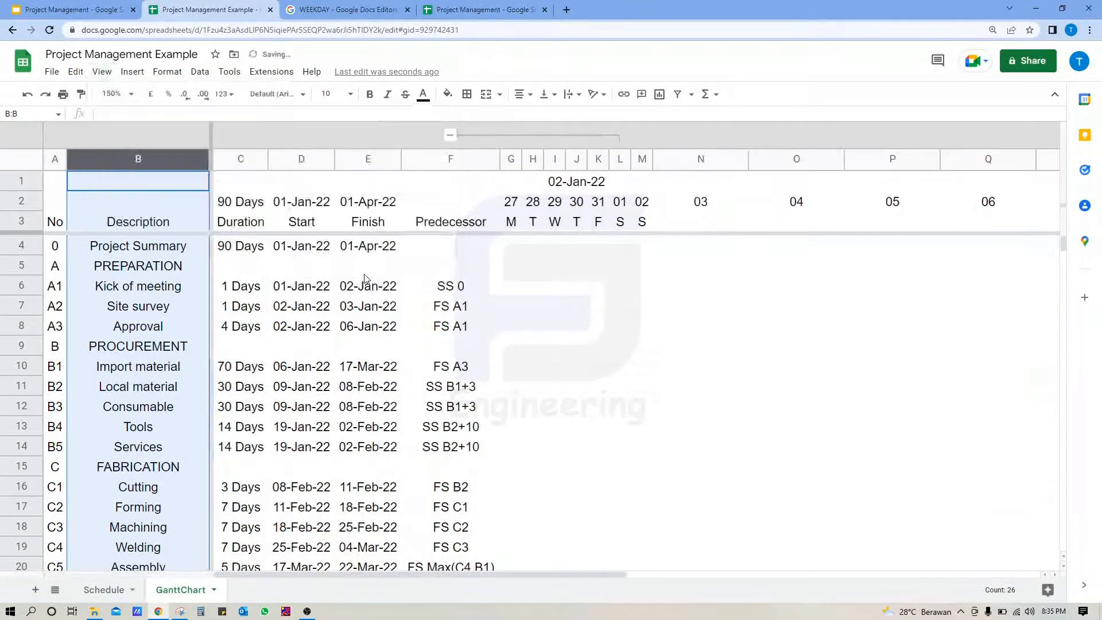
click(339, 331)
- Insert 26 columns after column Z, and another 26 after those, extending the sheet to column BZ
scroll(574, 345, right, 5)
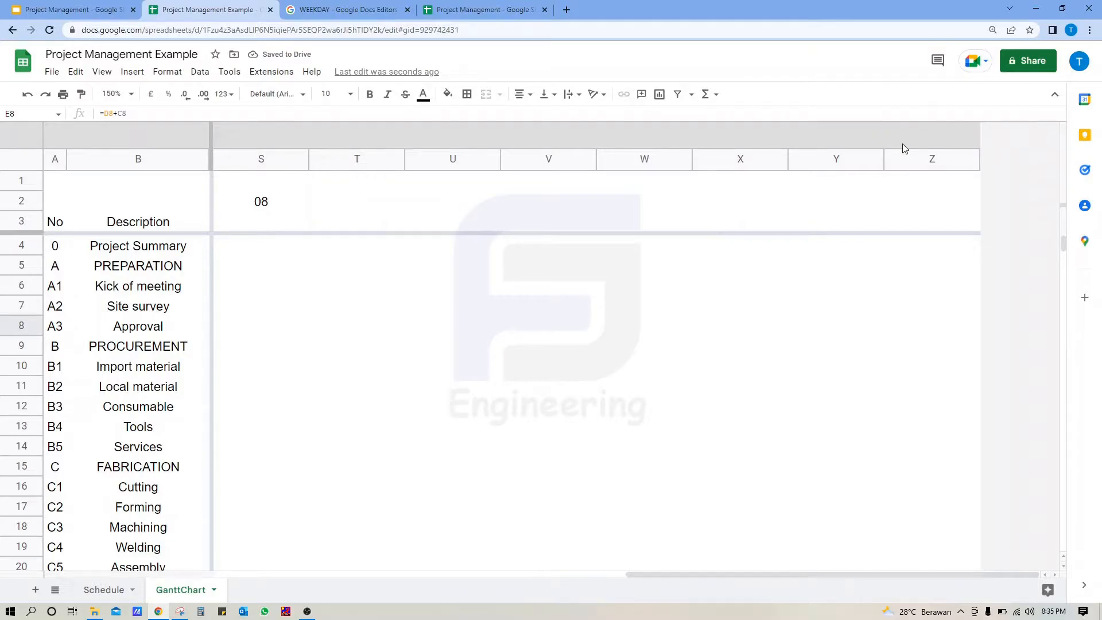
click(899, 154)
drag(750, 573, 181, 573)
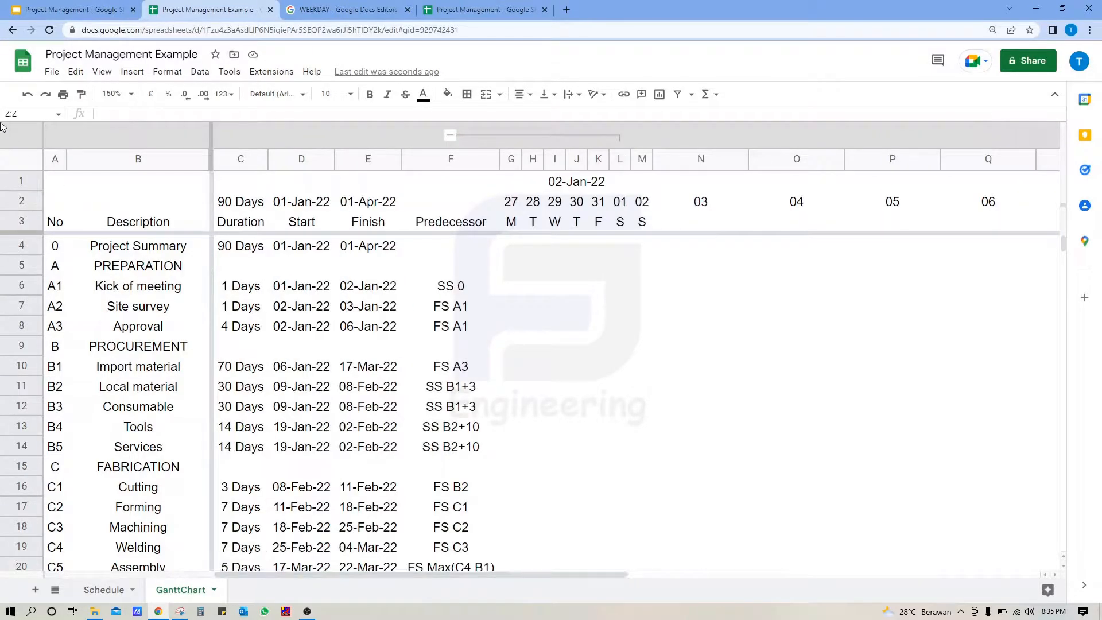
shift+click(54, 160)
right_click(55, 161)
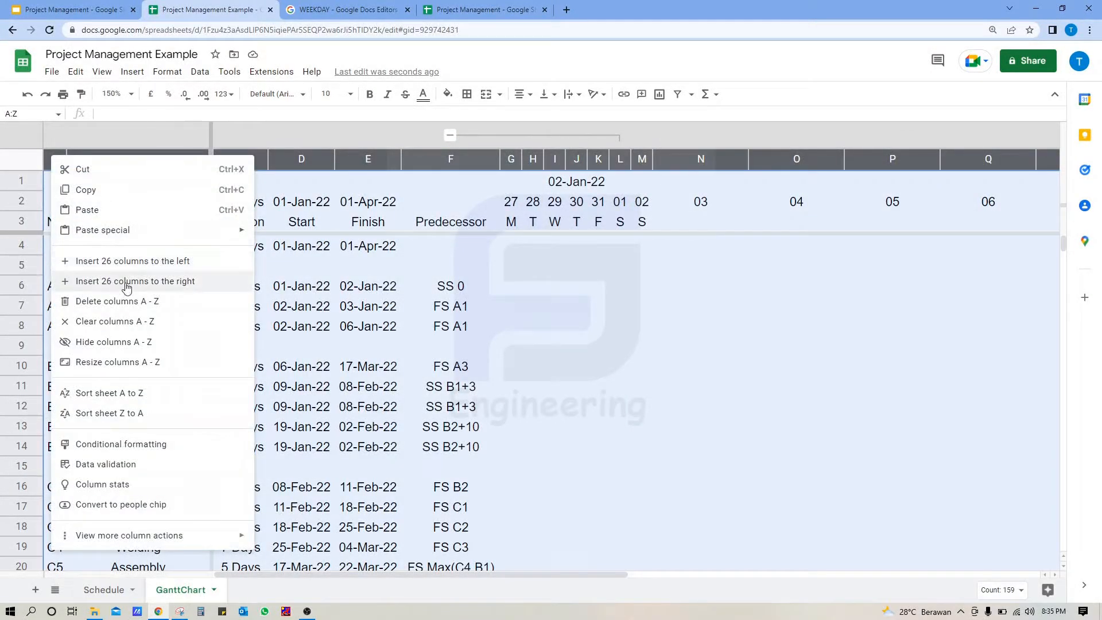
click(123, 281)
right_click(242, 159)
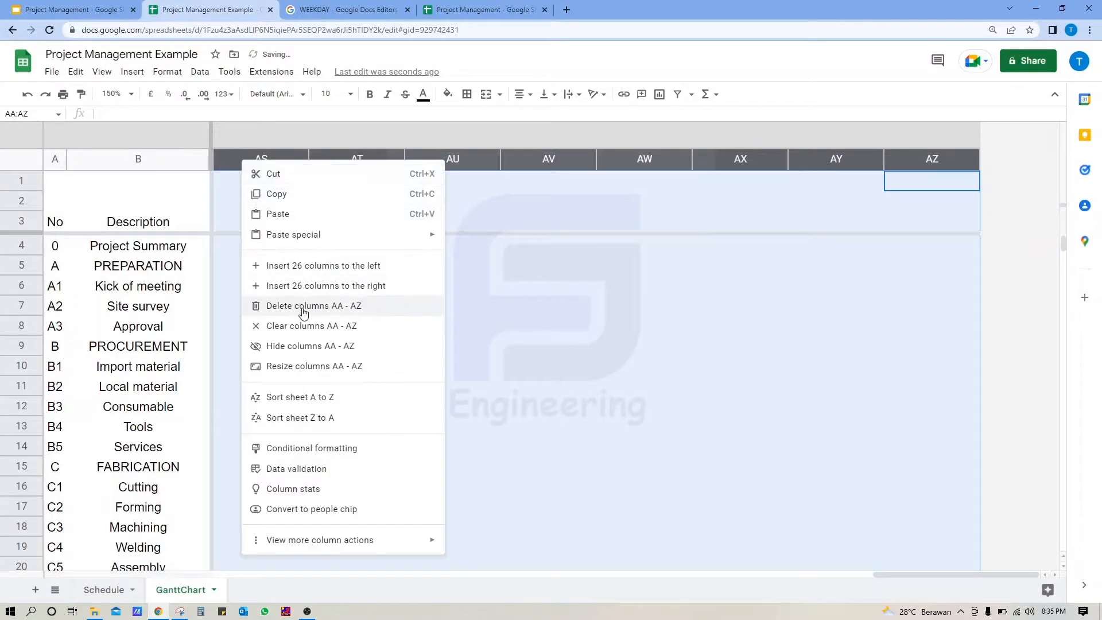
click(309, 286)
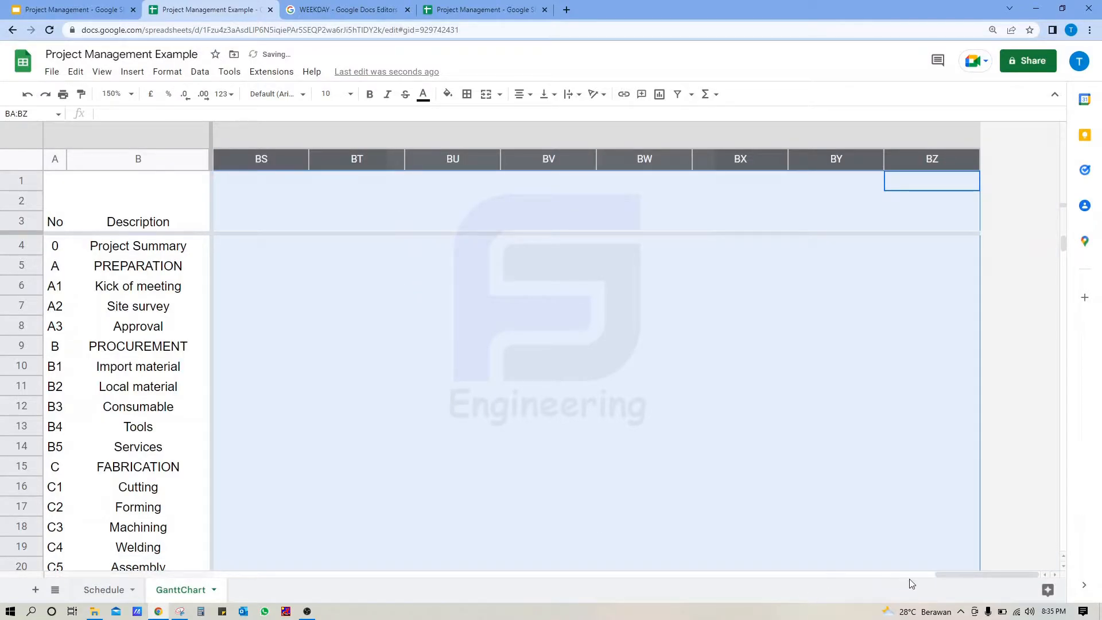
- Resize timeline columns G to BZ to one uniform narrow width
drag(960, 574, 241, 575)
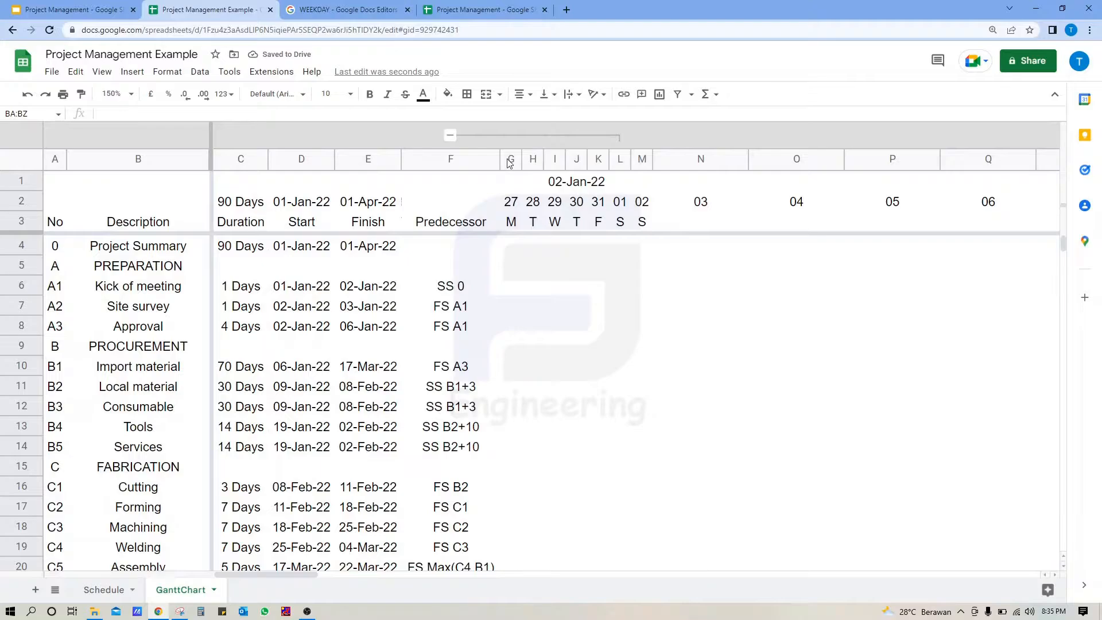
click(509, 162)
drag(308, 575, 1034, 576)
shift+click(924, 156)
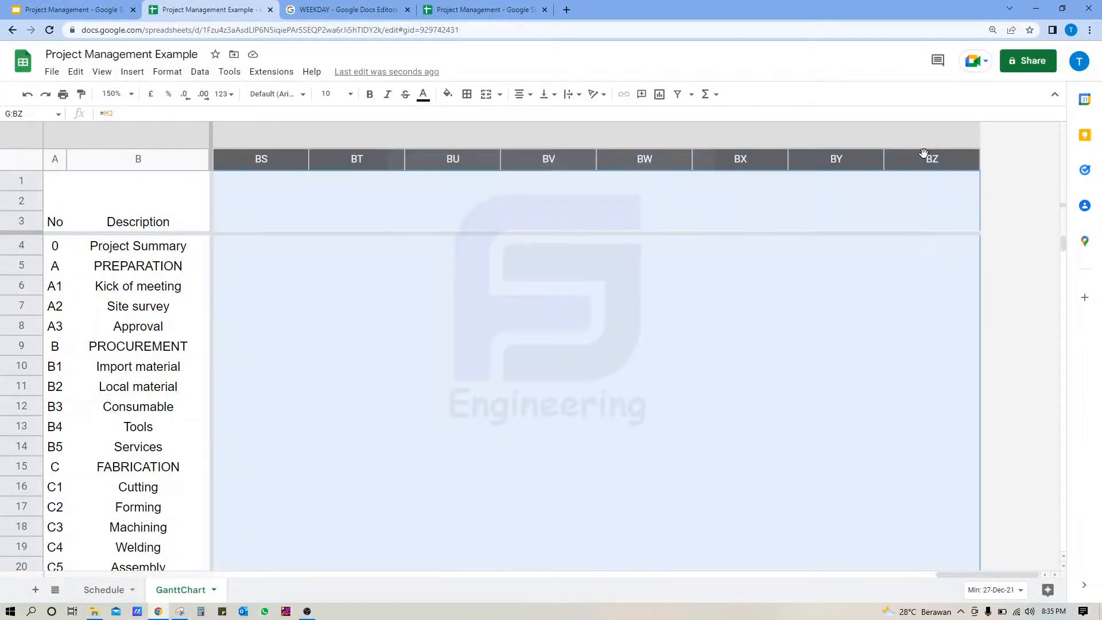
right_click(924, 153)
click(790, 361)
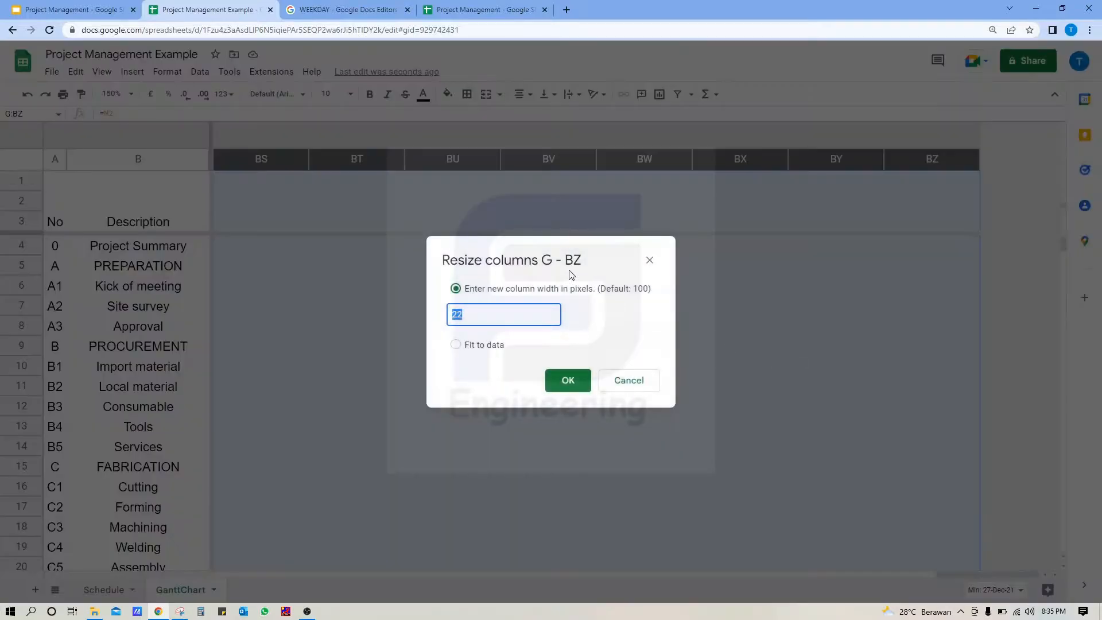
click(559, 388)
click(649, 449)
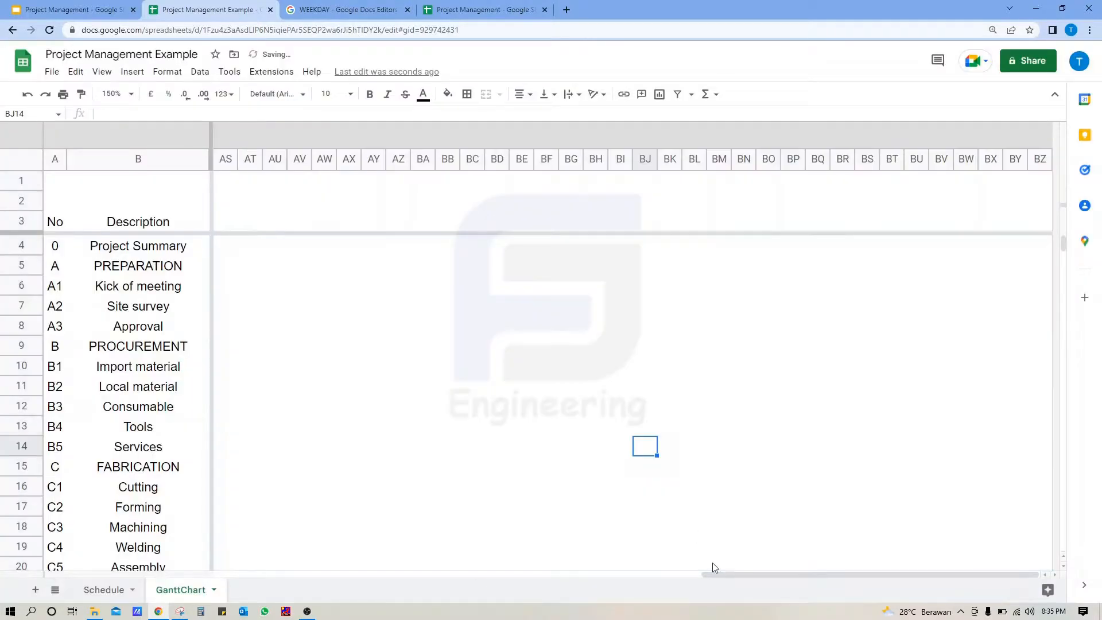
- Copy the weekday-letter formula from M3 into N3:S3 and extend the date and weekday formulas into T2:T3
scroll(669, 580, left, 10)
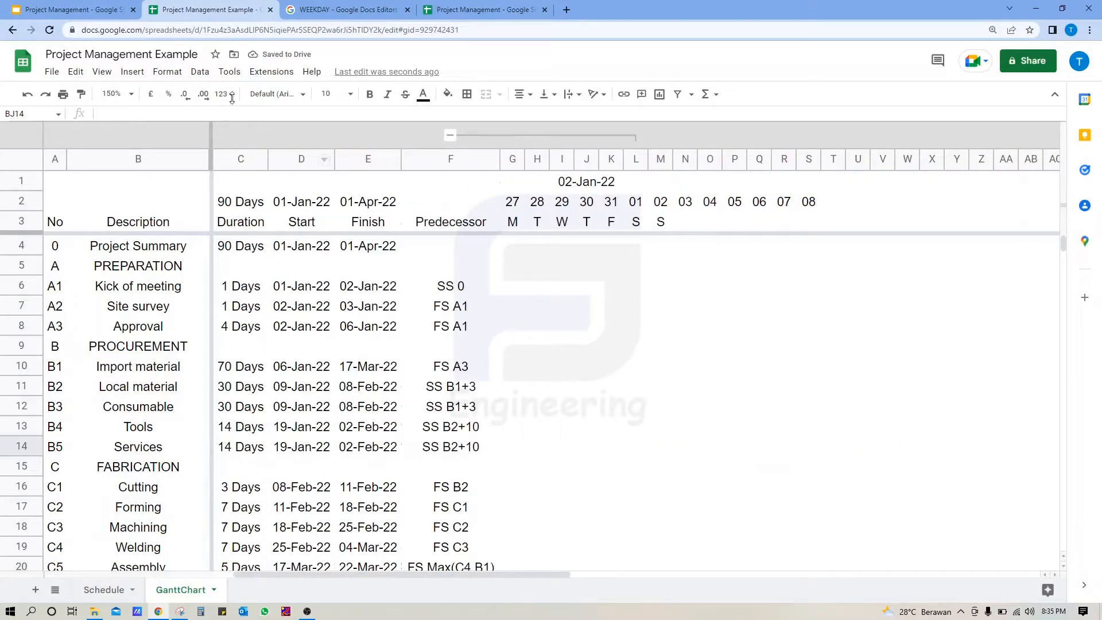
click(681, 204)
click(602, 189)
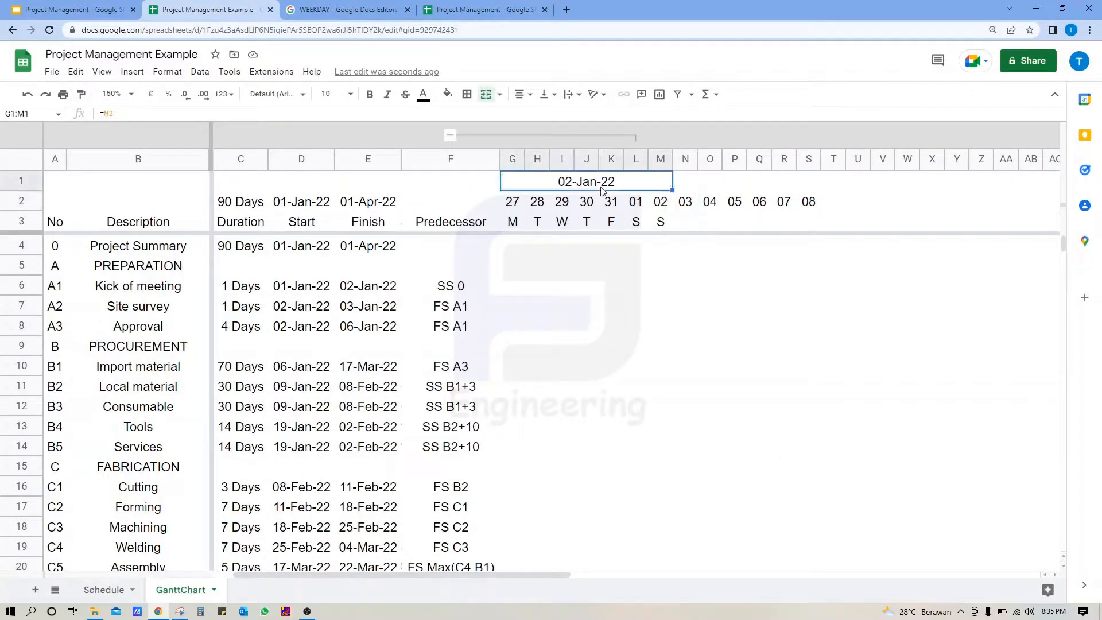
click(666, 204)
click(685, 204)
click(662, 225)
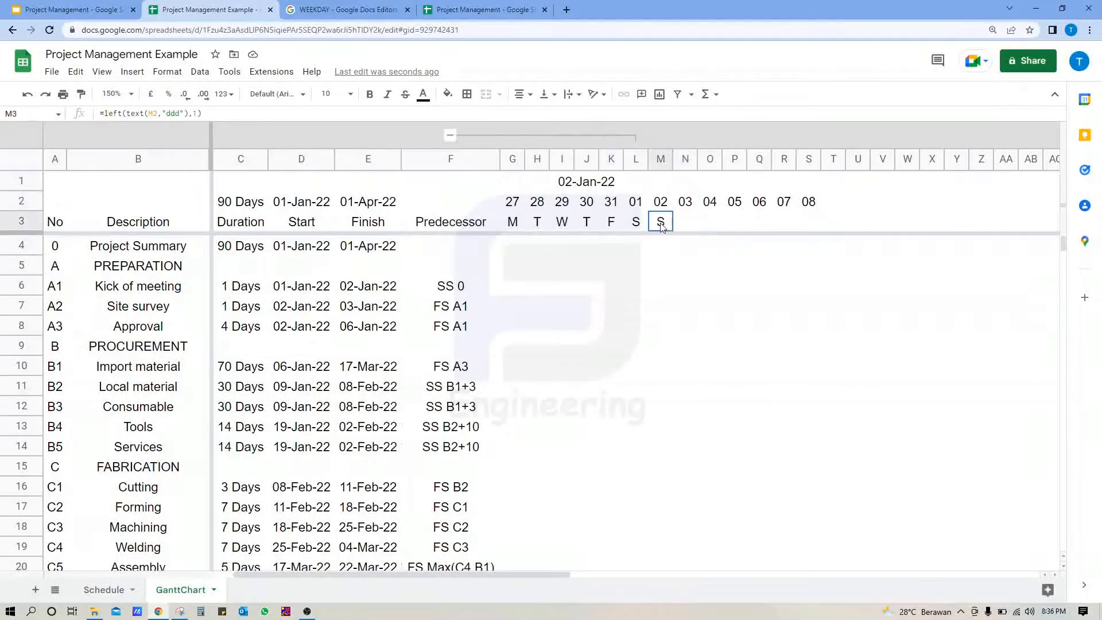
key(ctrl+c)
click(689, 225)
shift+click(805, 221)
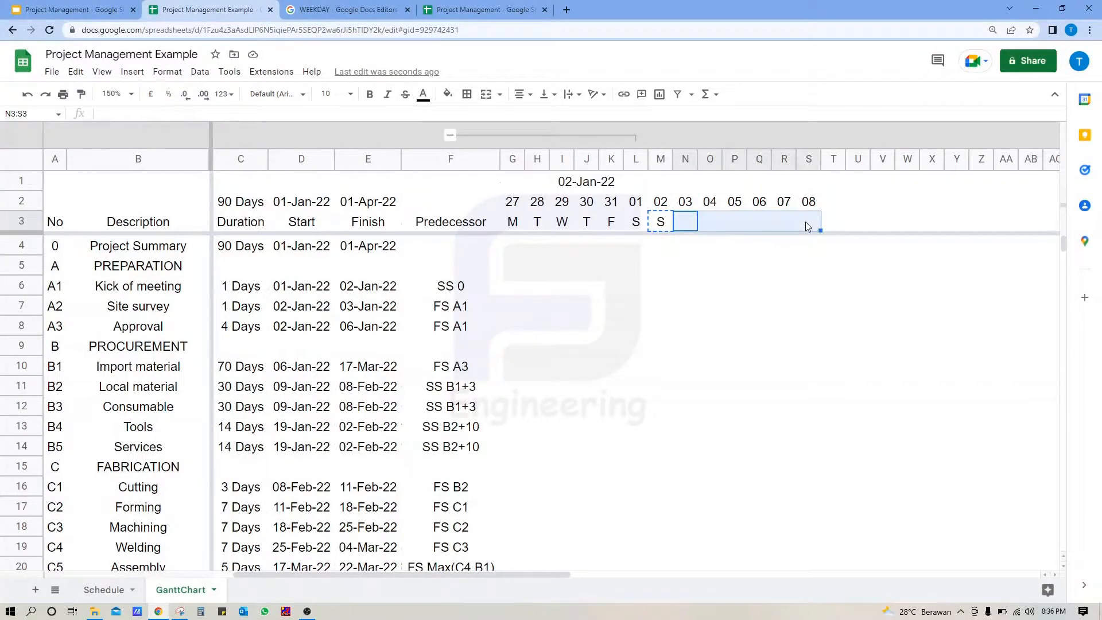
key(ctrl+v)
click(807, 205)
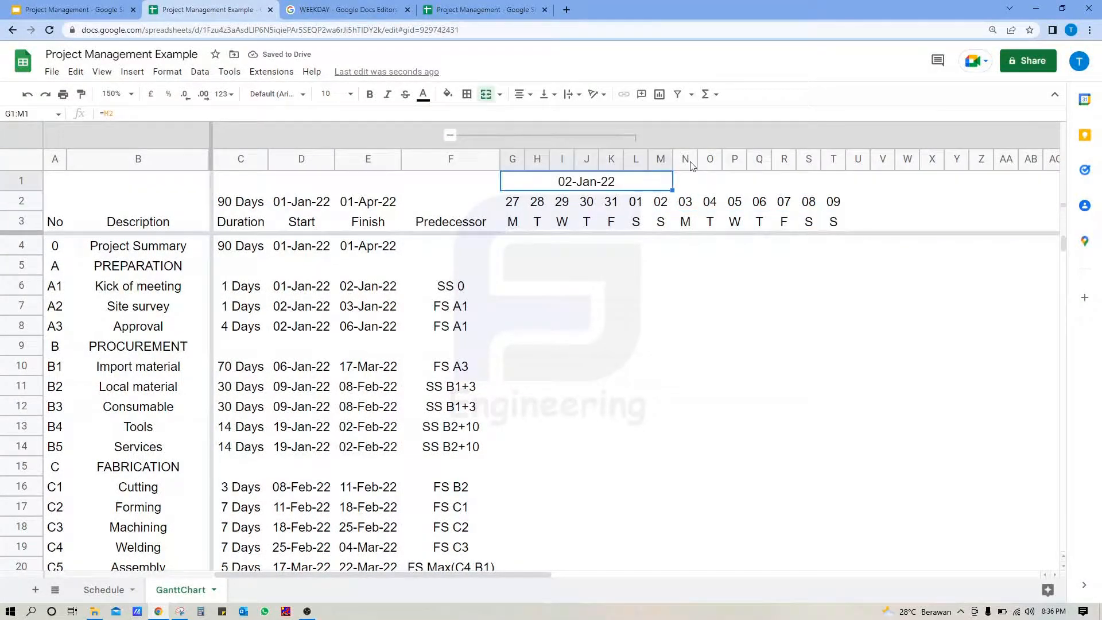
- Group day columns N to S of the second timeline week, collapsing and re-expanding the group to test it
click(692, 166)
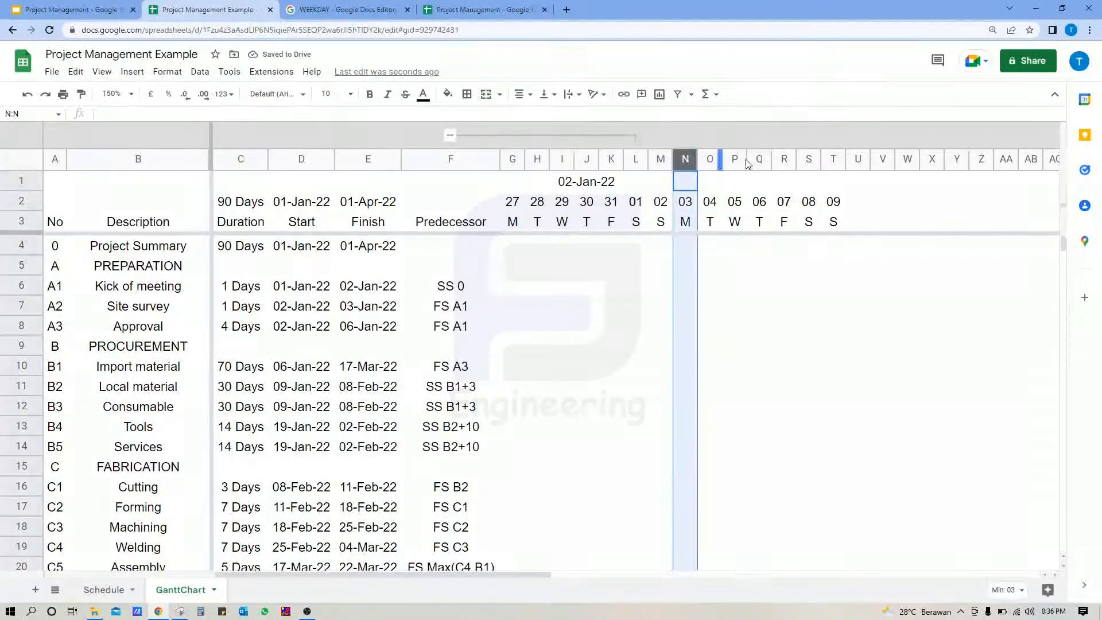
shift+click(805, 162)
right_click(807, 163)
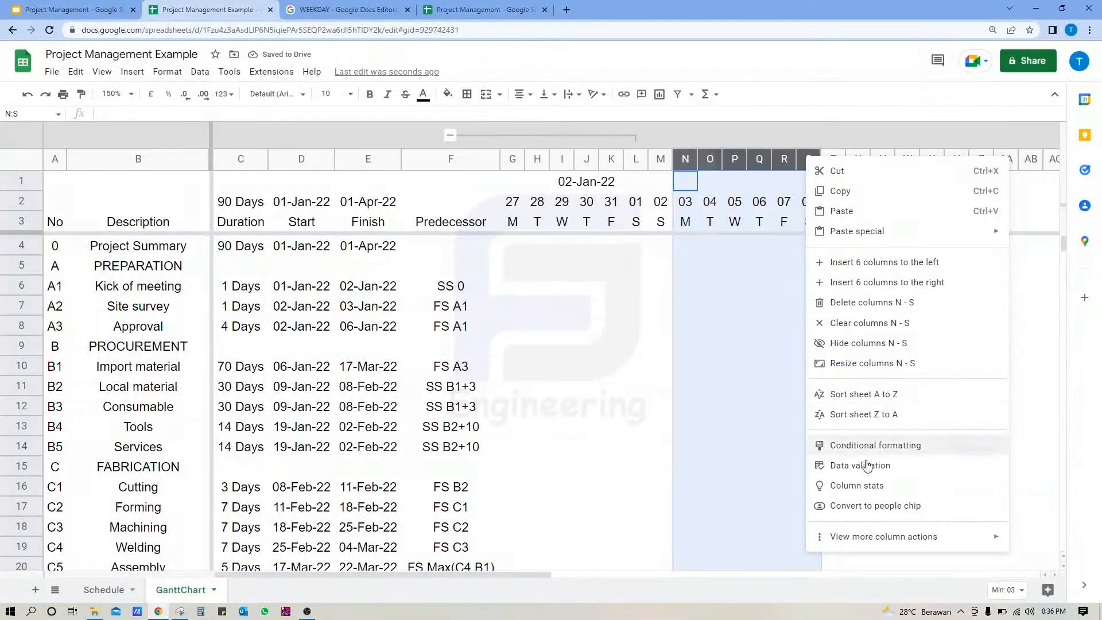
mouse_move(903, 537)
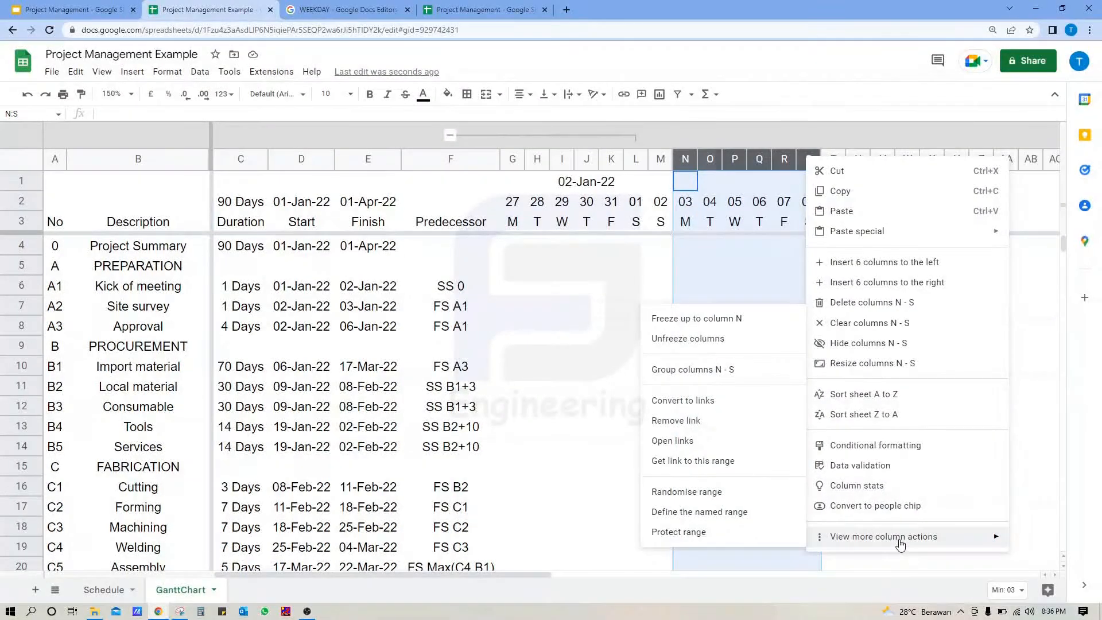
click(731, 375)
click(661, 135)
click(660, 135)
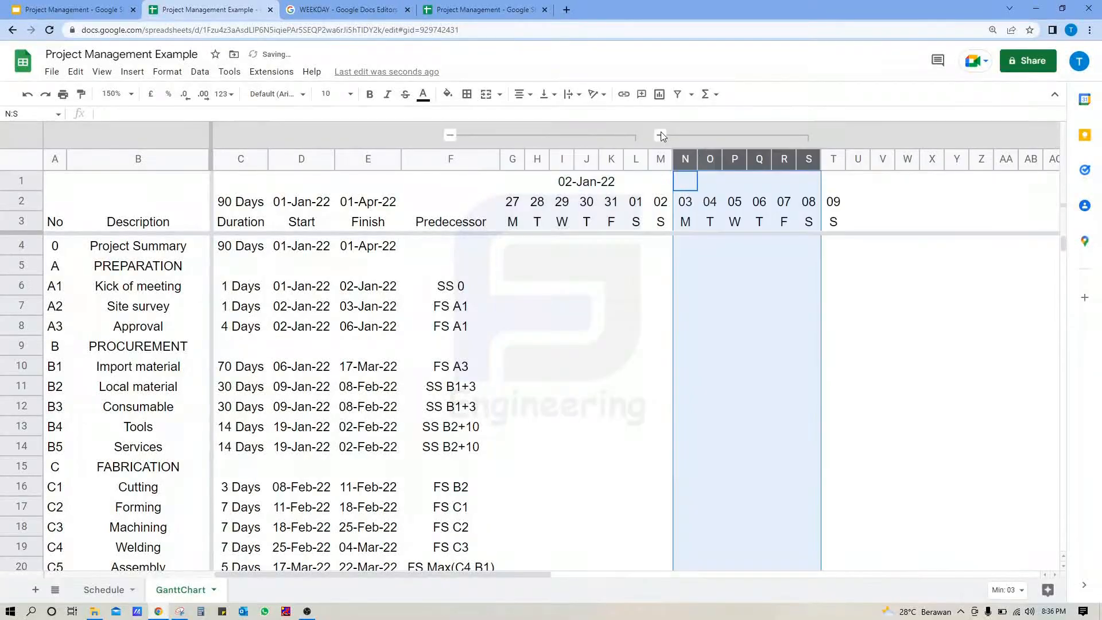
- Copy the merged week-date header from G1:M1 to N1:T1 above the second week
click(717, 187)
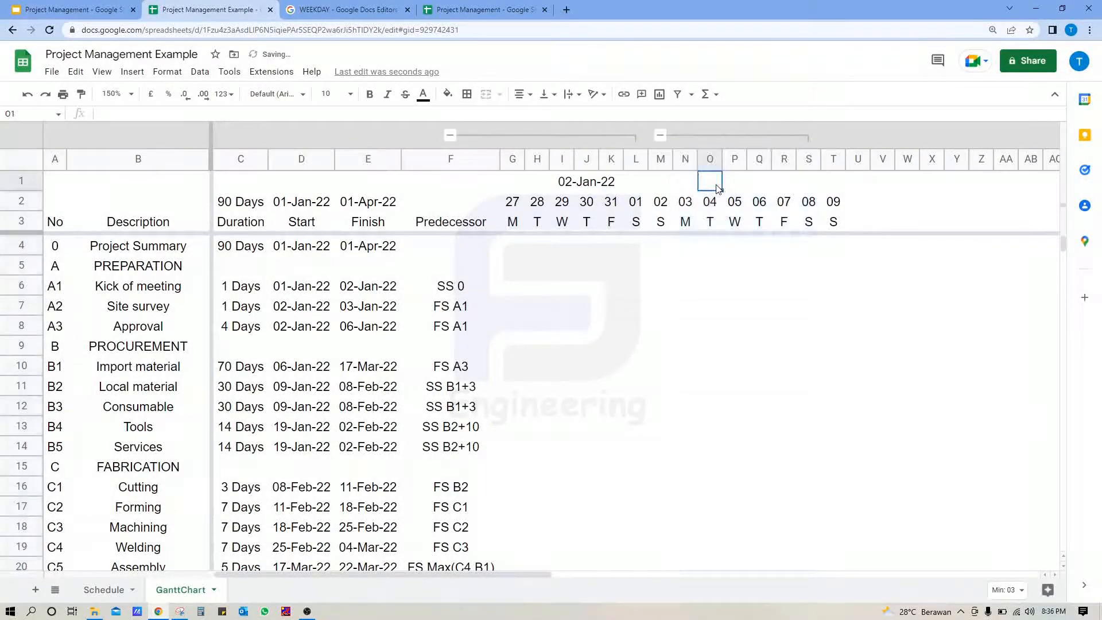
click(686, 160)
click(761, 189)
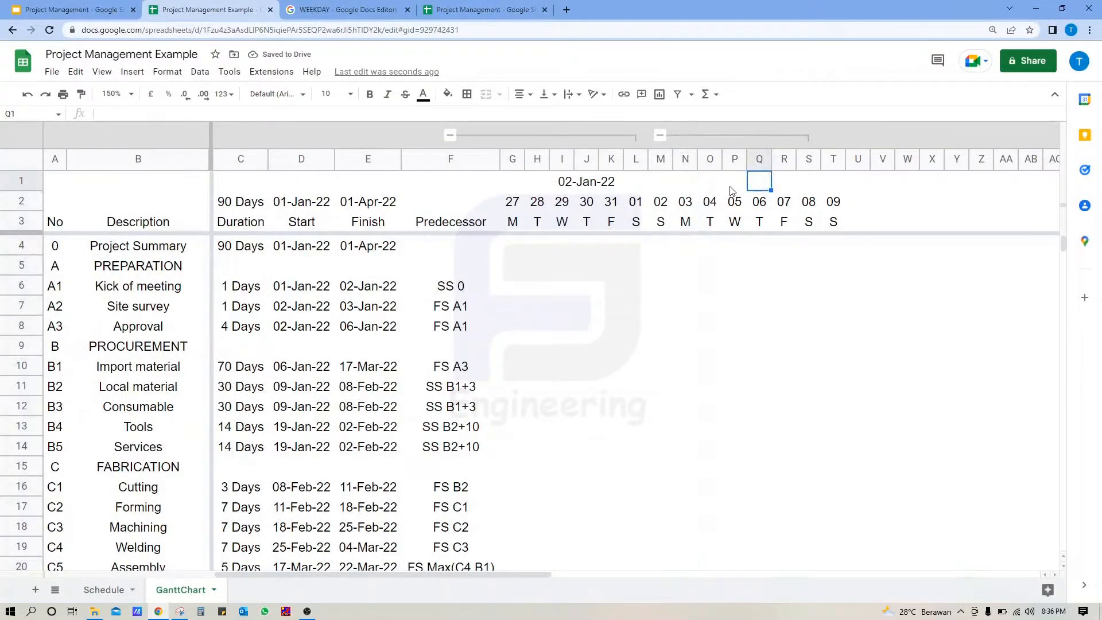
click(612, 183)
key(ctrl+c)
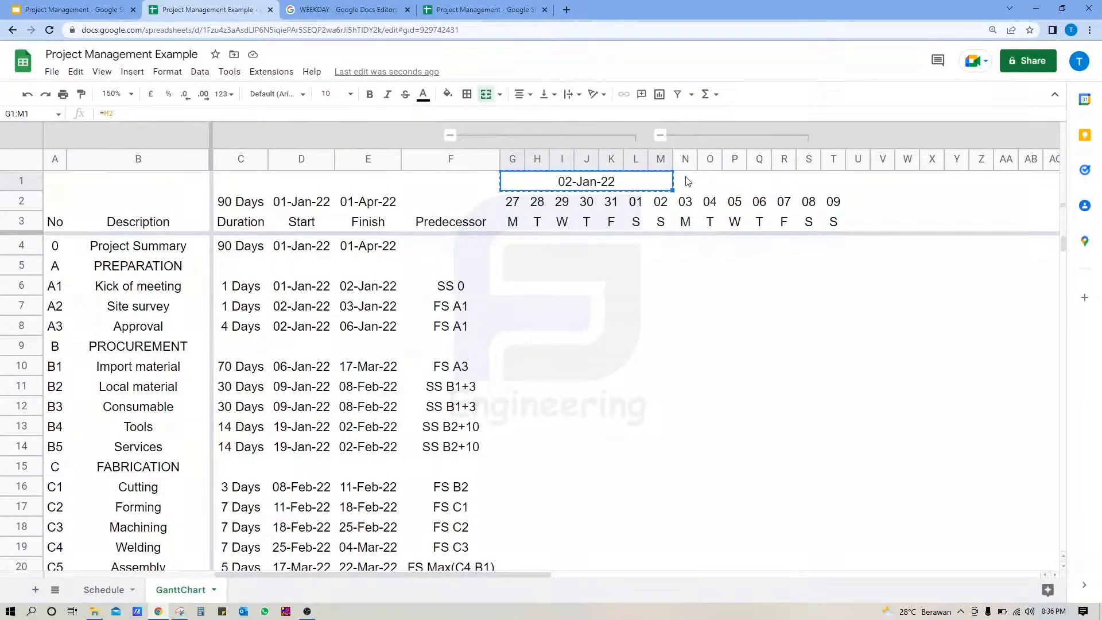
click(687, 182)
key(ctrl+v)
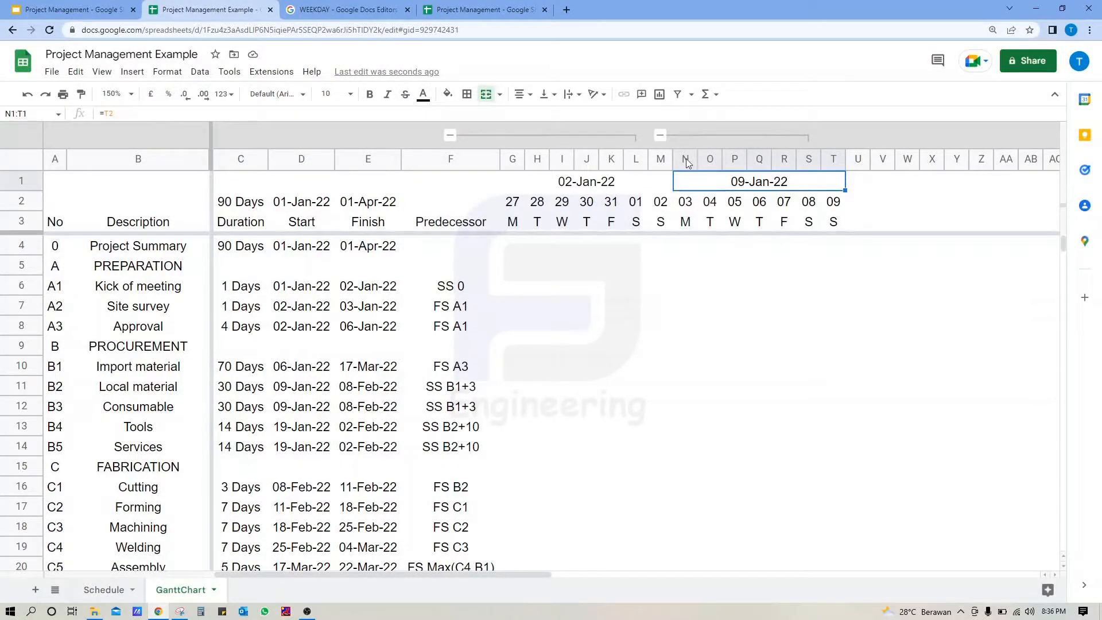
- Copy the complete second-week columns N:T into columns U:AA to create the third timeline week
click(687, 159)
shift+click(834, 157)
key(ctrl+c)
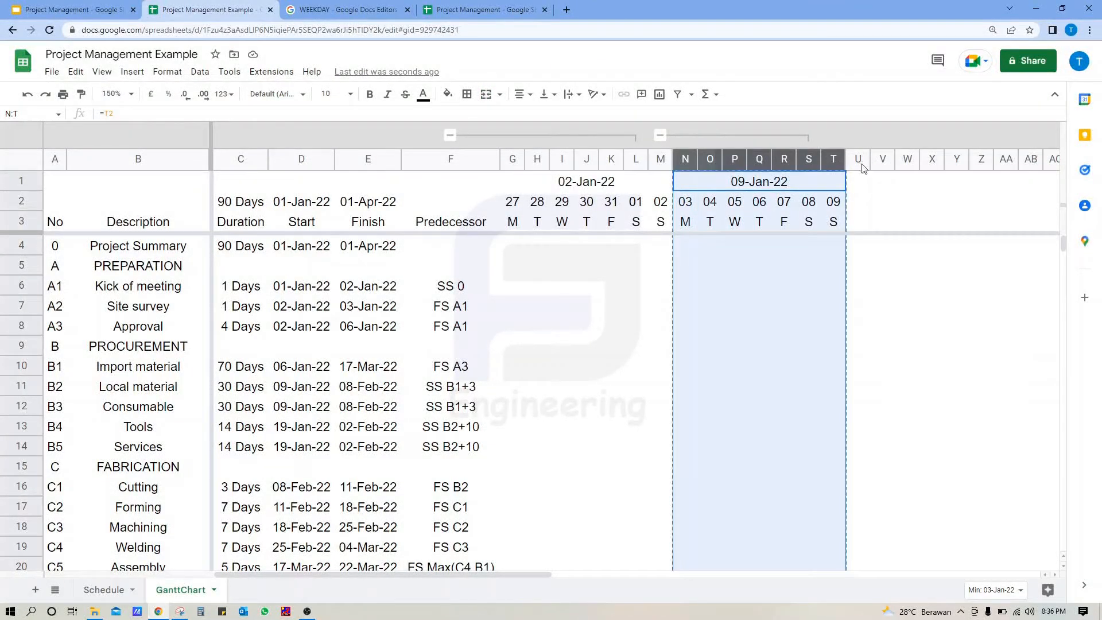
click(857, 185)
key(ctrl+v)
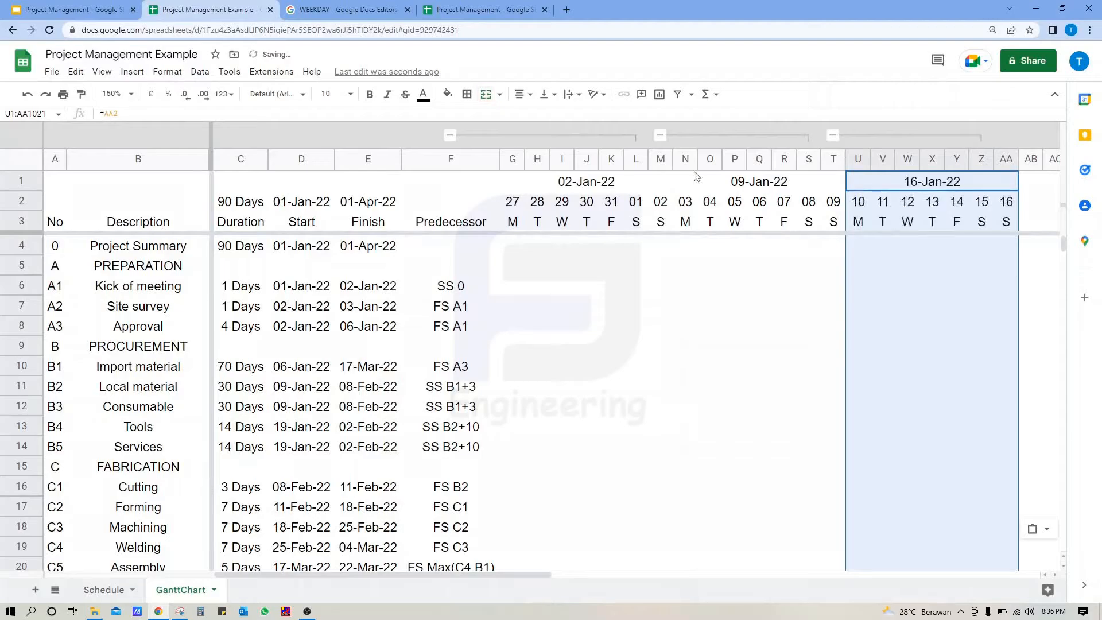
- Copy the two-week columns N:AA and paste them into AB:AO and AP:BC to extend the timeline
click(113, 94)
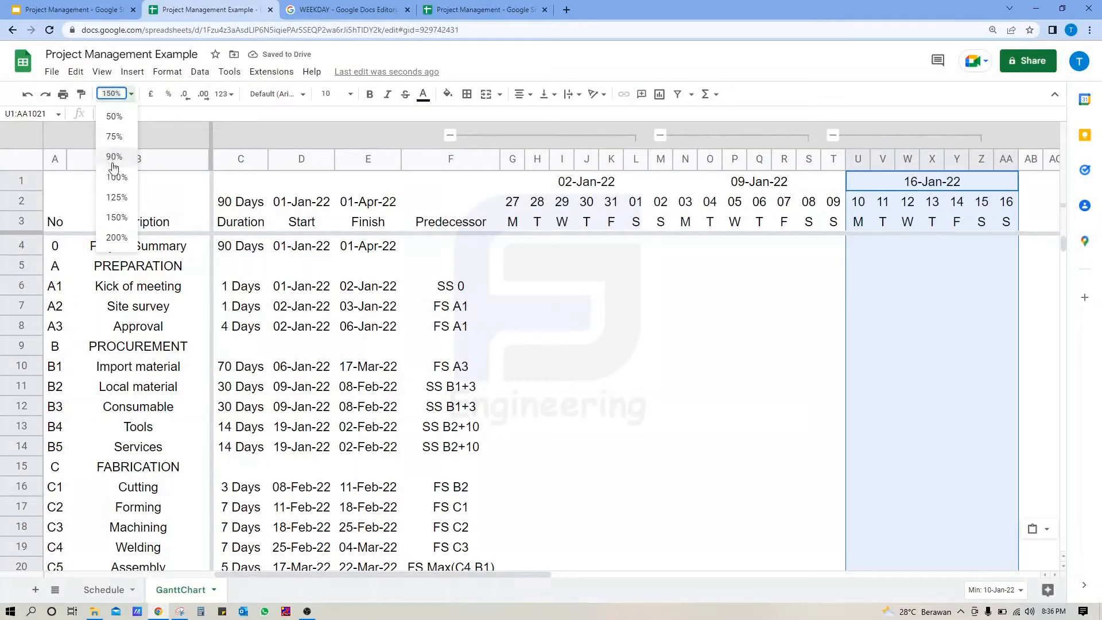
click(118, 197)
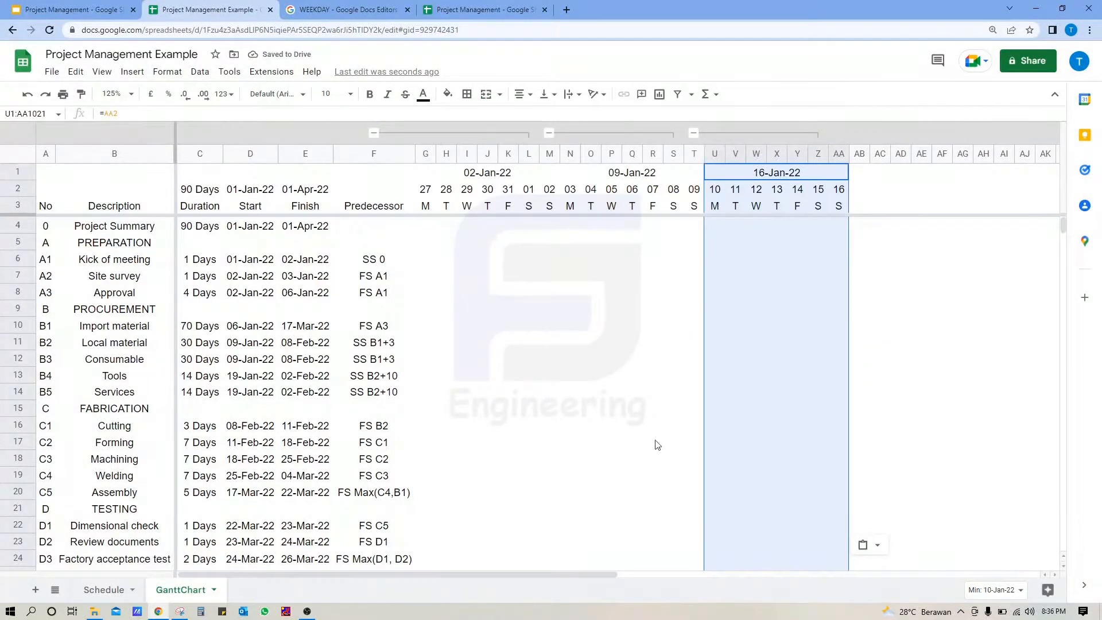
click(597, 171)
click(570, 153)
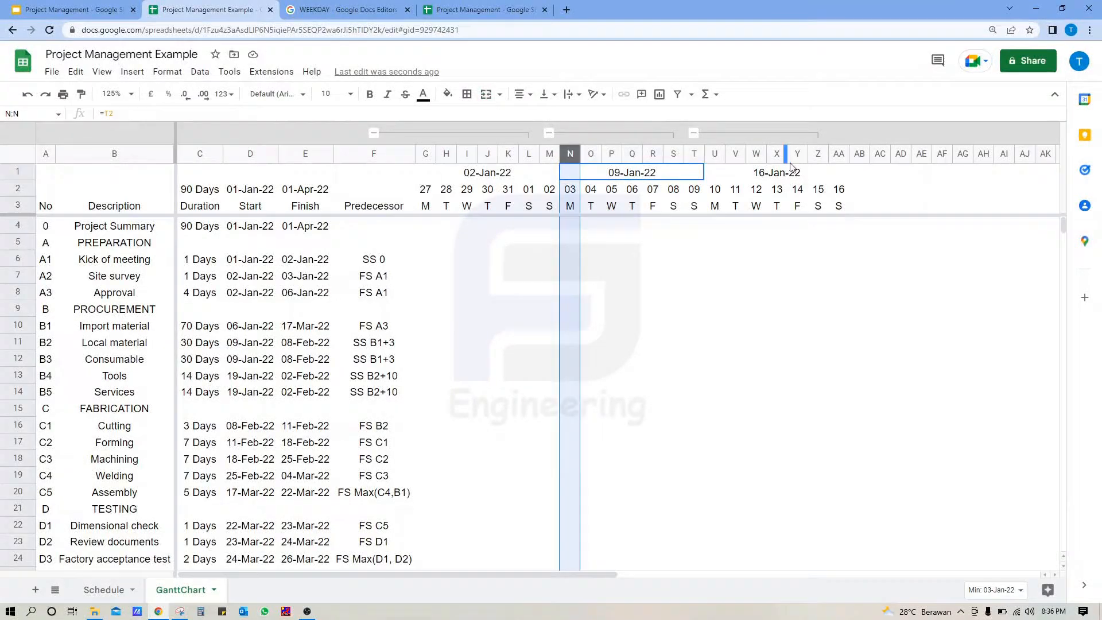
shift+click(840, 155)
key(ctrl+c)
key(ctrl+v)
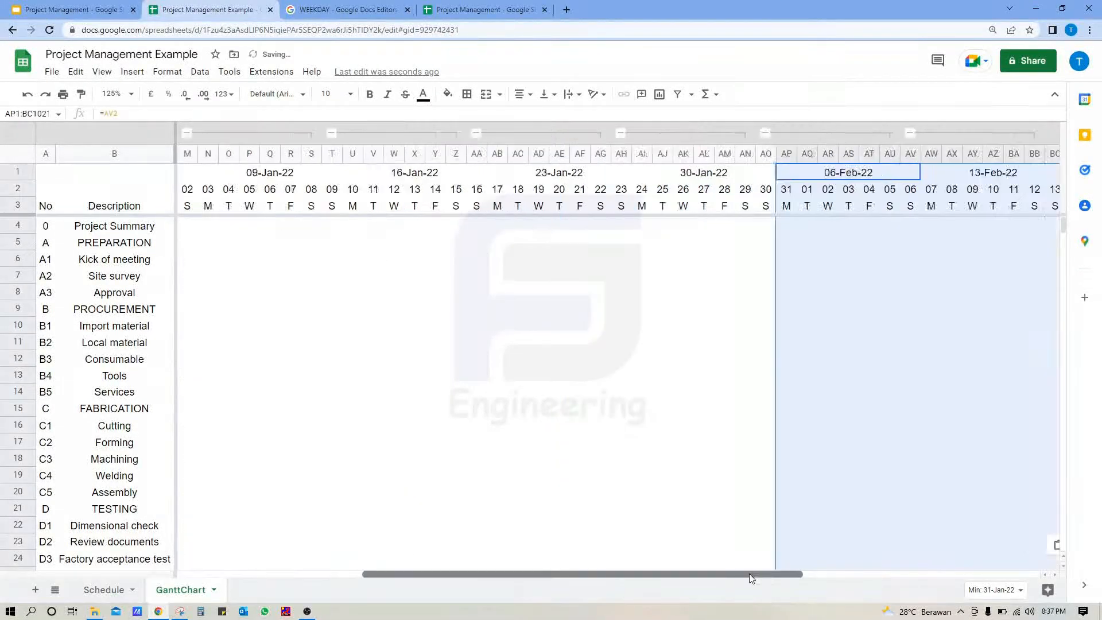
scroll(751, 578, right, 1)
- Copy the four-week columns AB:BC and paste them starting at BD1 to fill columns BD:CE
click(473, 173)
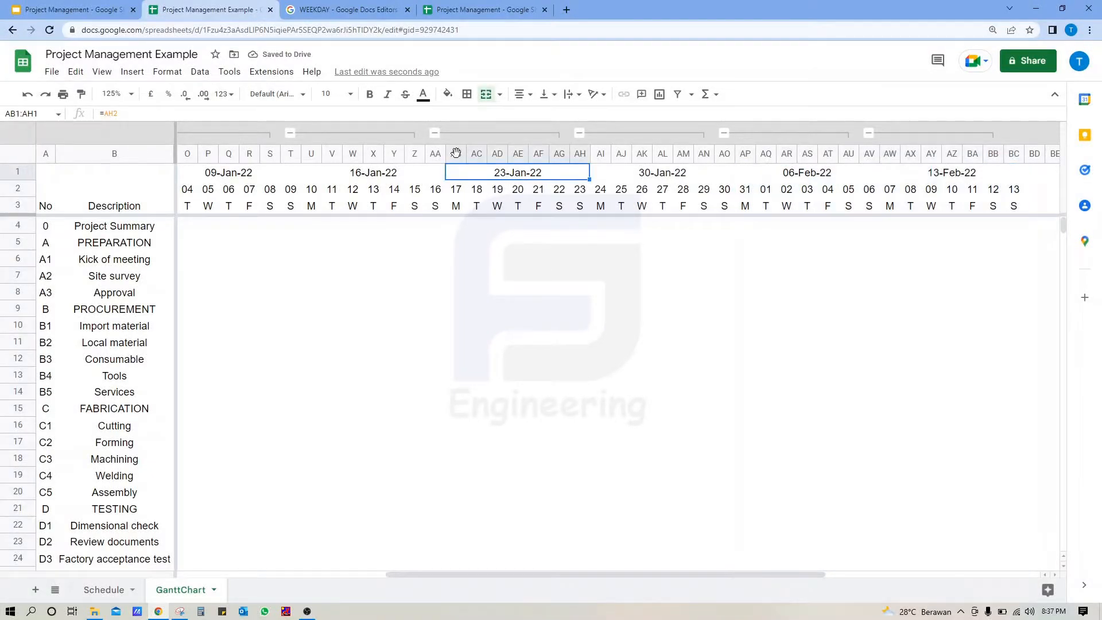
click(456, 153)
shift+click(1014, 153)
key(ctrl+c)
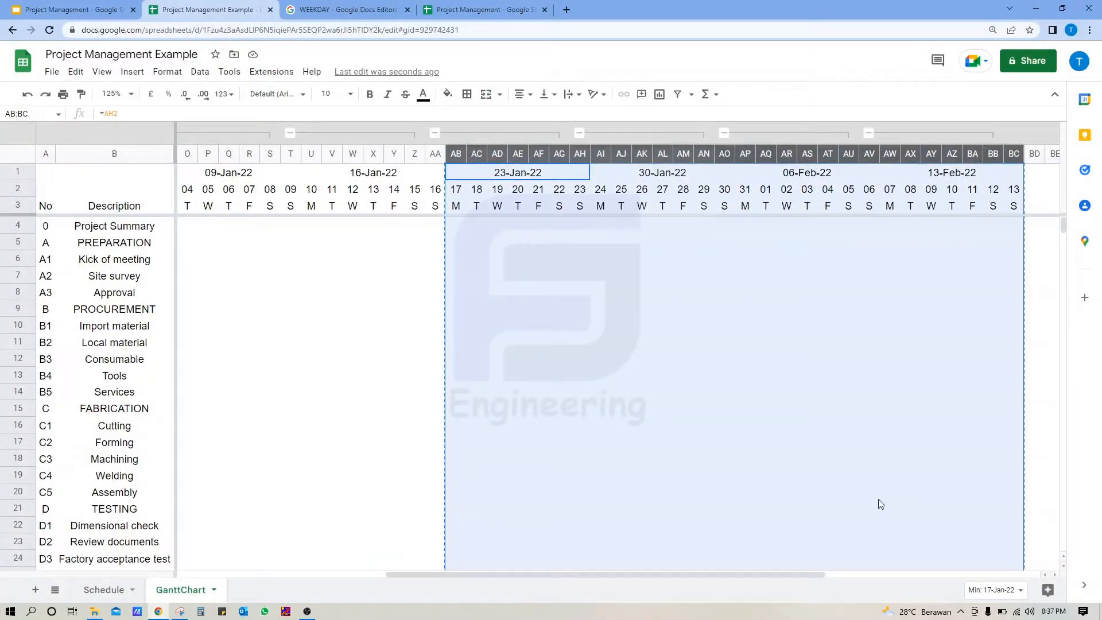
drag(791, 572, 1006, 579)
click(1037, 176)
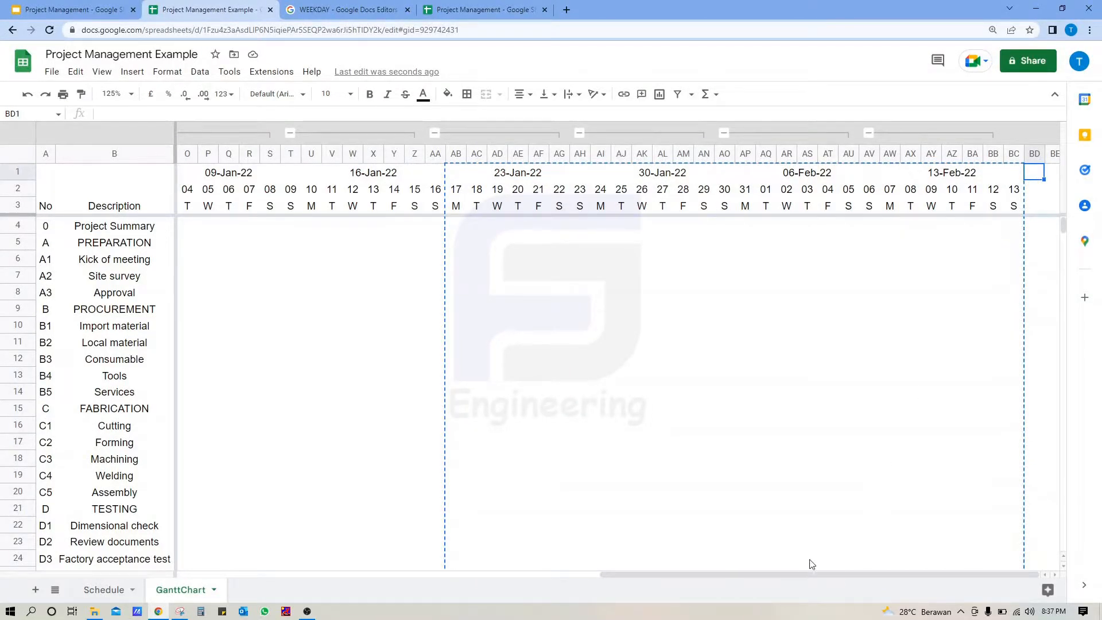
key(ctrl+v)
drag(755, 577, 1035, 567)
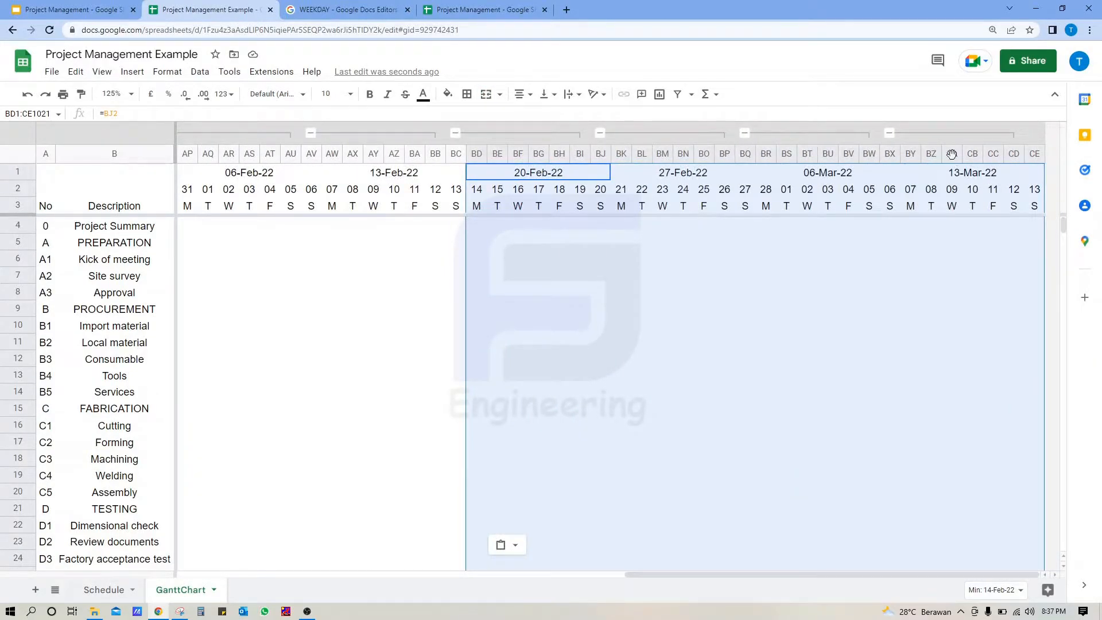
- Insert two sets of 28 blank columns after column CE to make room for more weeks
right_click(954, 154)
click(1029, 158)
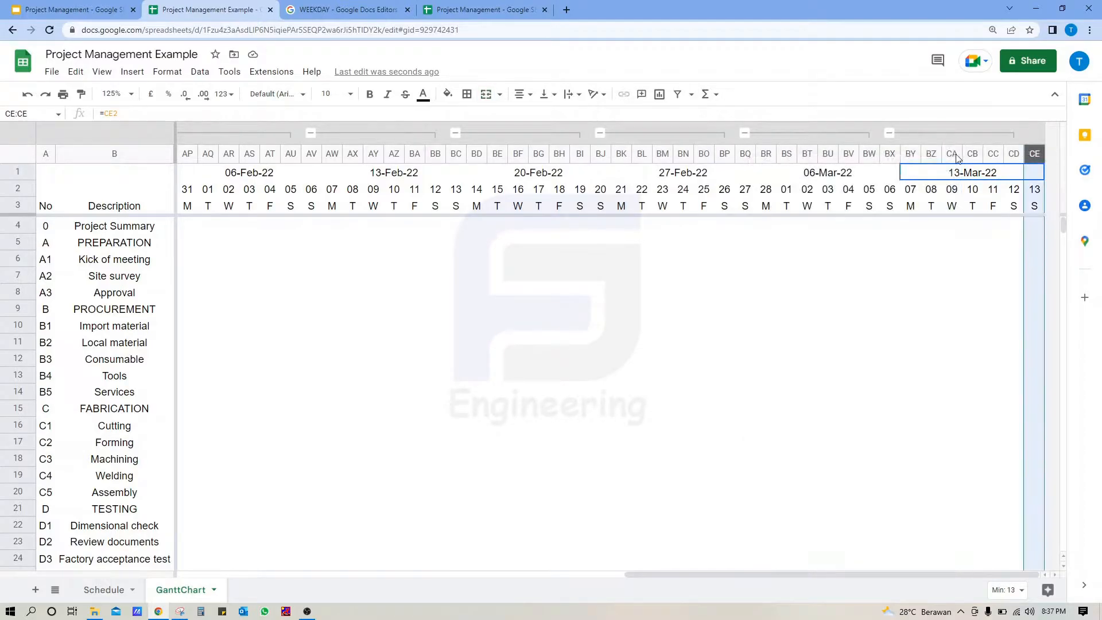
shift+click(478, 153)
right_click(478, 155)
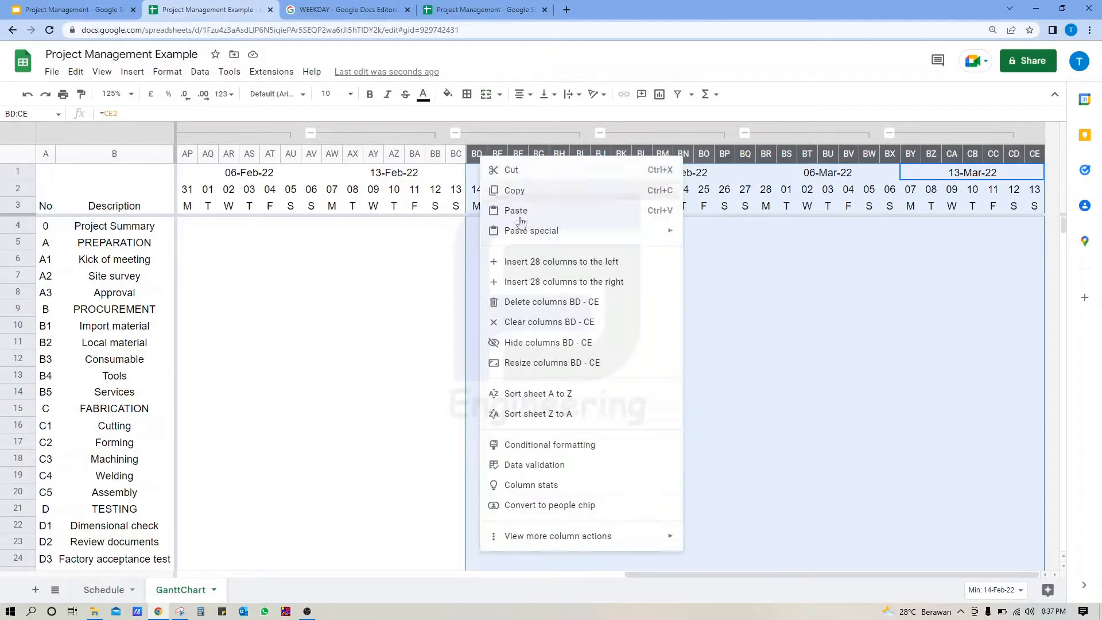
click(563, 282)
right_click(600, 154)
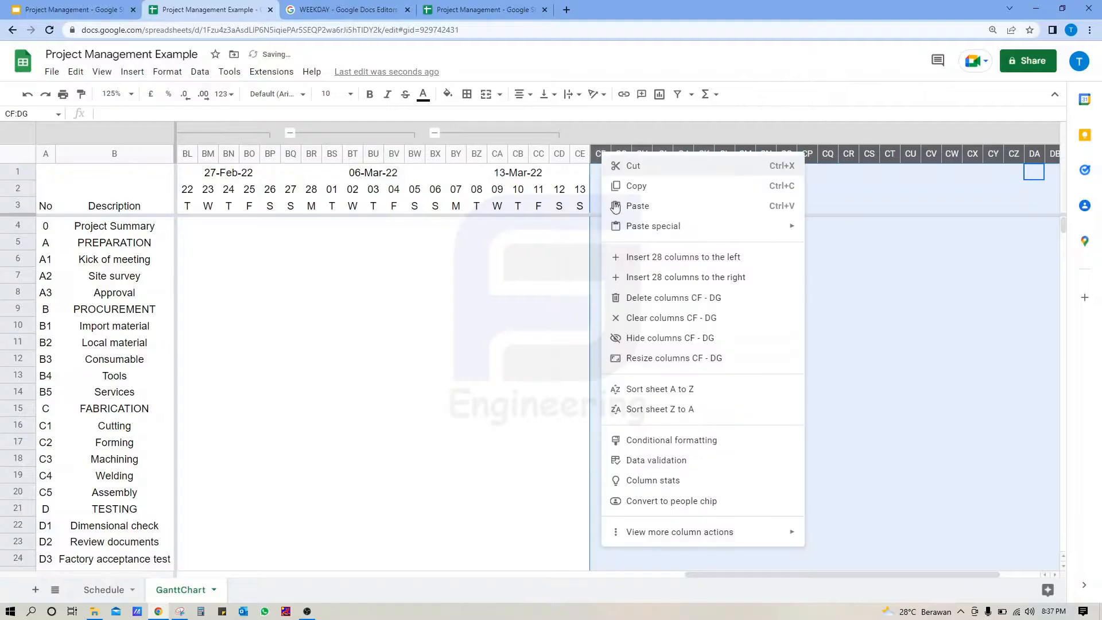
click(665, 278)
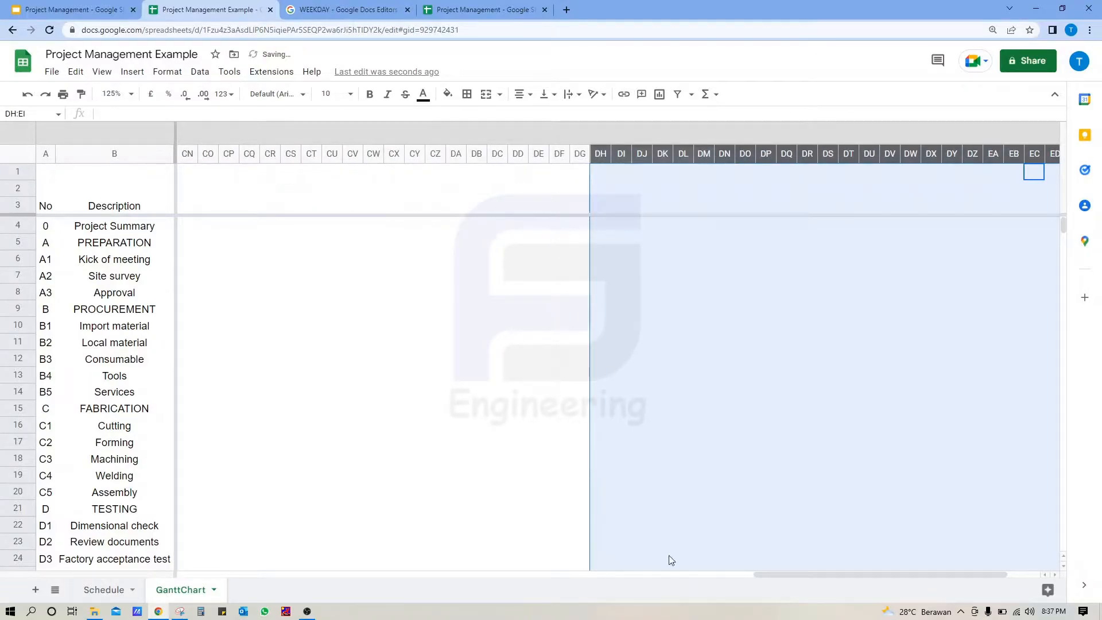
- Copy the four-week columns BD:CE and paste them starting at CF1 to fill columns CF:DG
drag(764, 573, 490, 563)
click(905, 175)
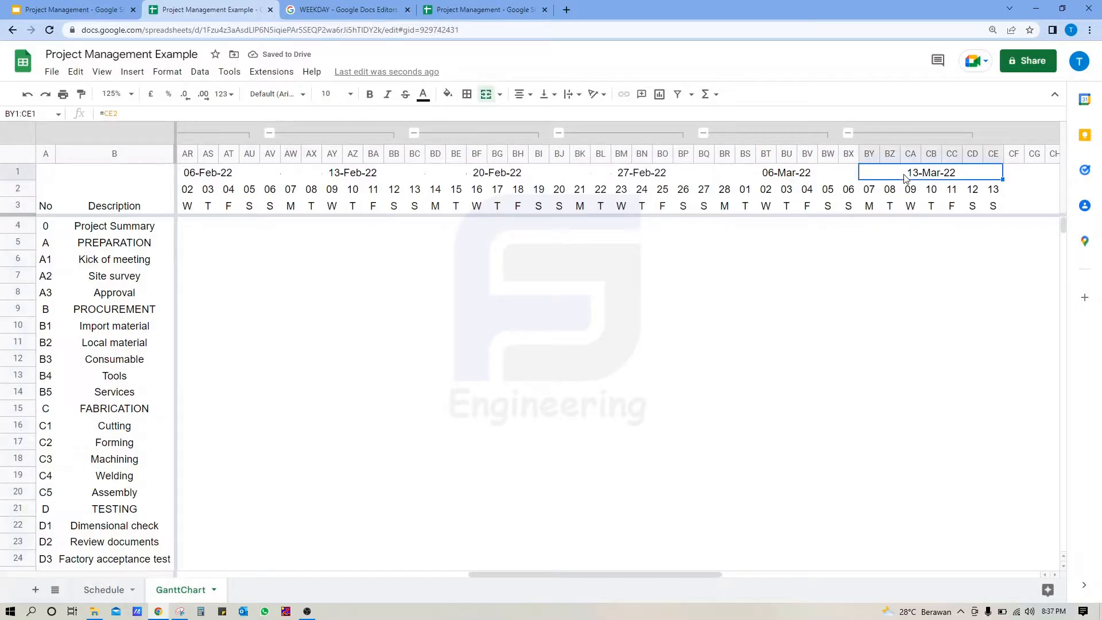
click(991, 153)
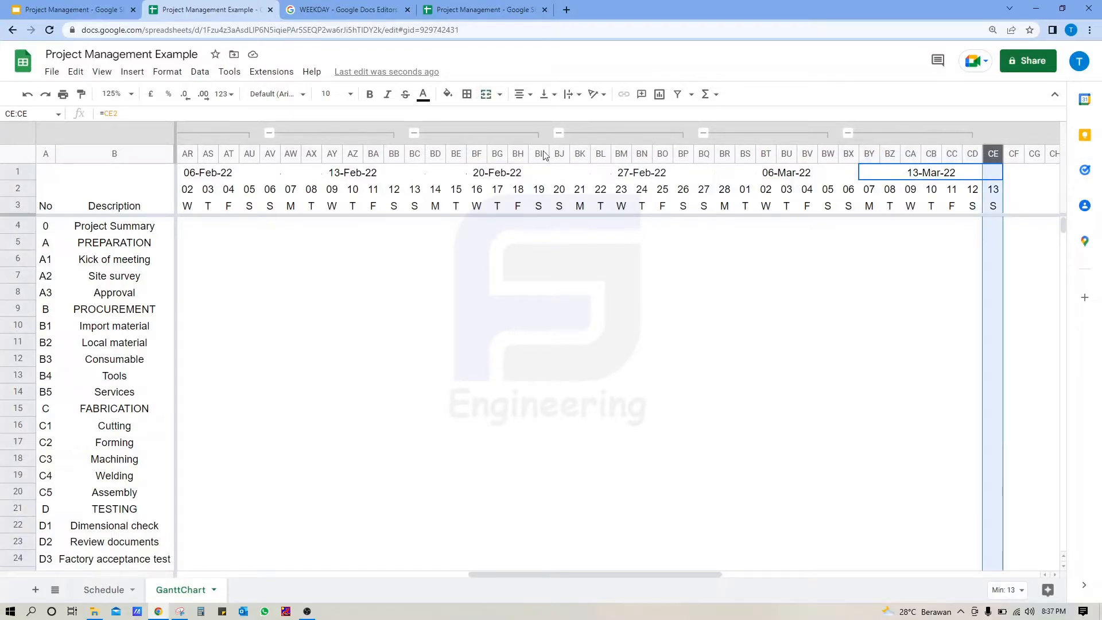
shift+click(443, 172)
click(435, 152)
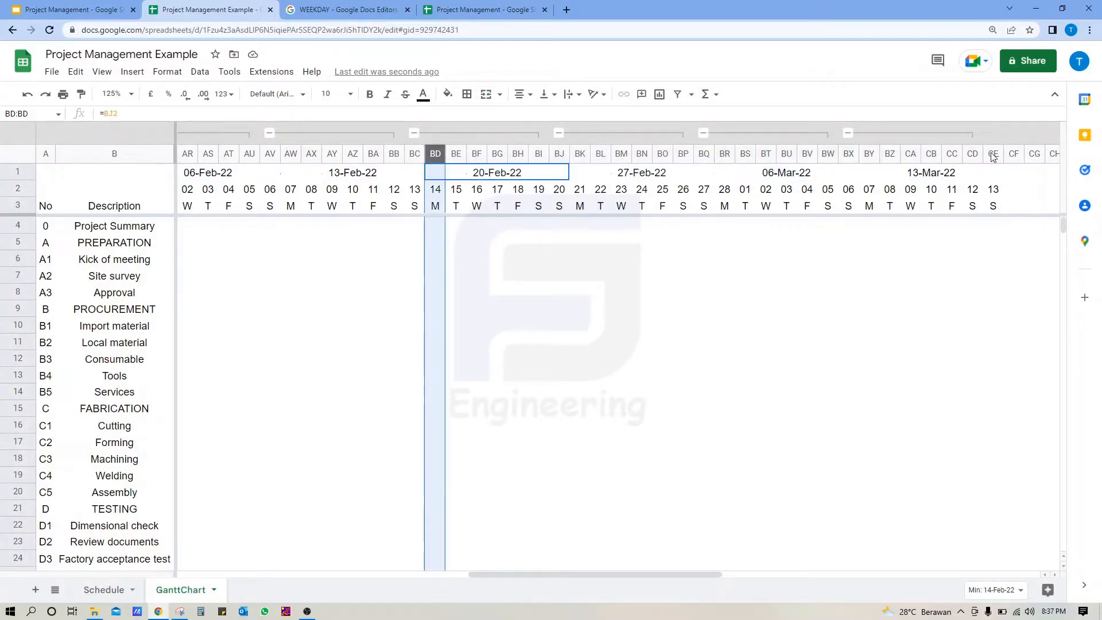
shift+click(993, 154)
key(ctrl+c)
click(1014, 172)
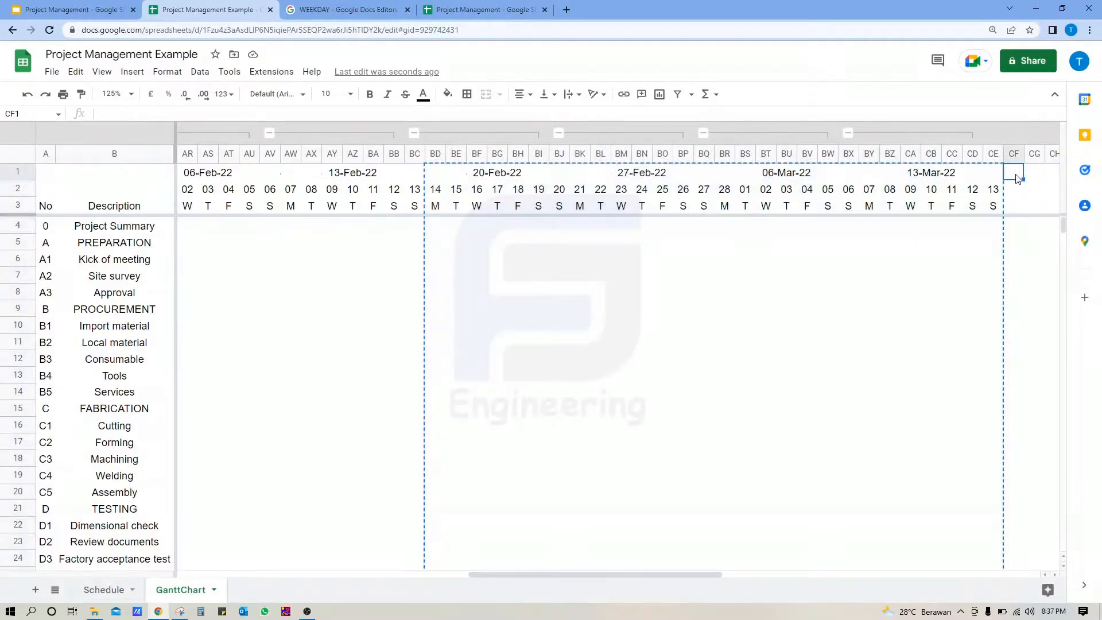
key(ctrl+v)
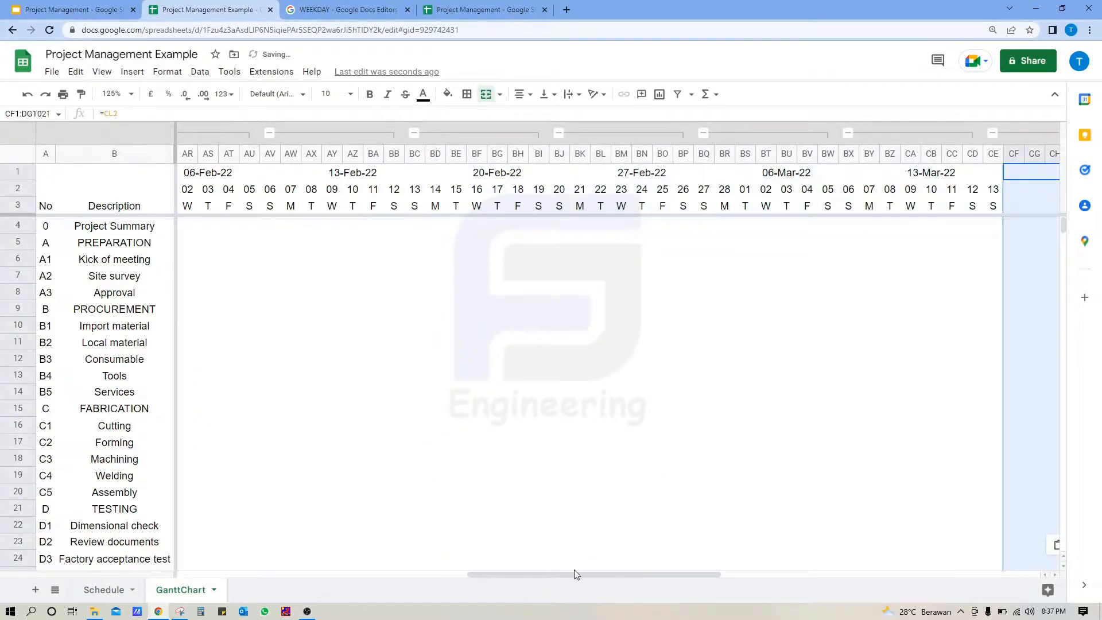
drag(576, 575, 804, 573)
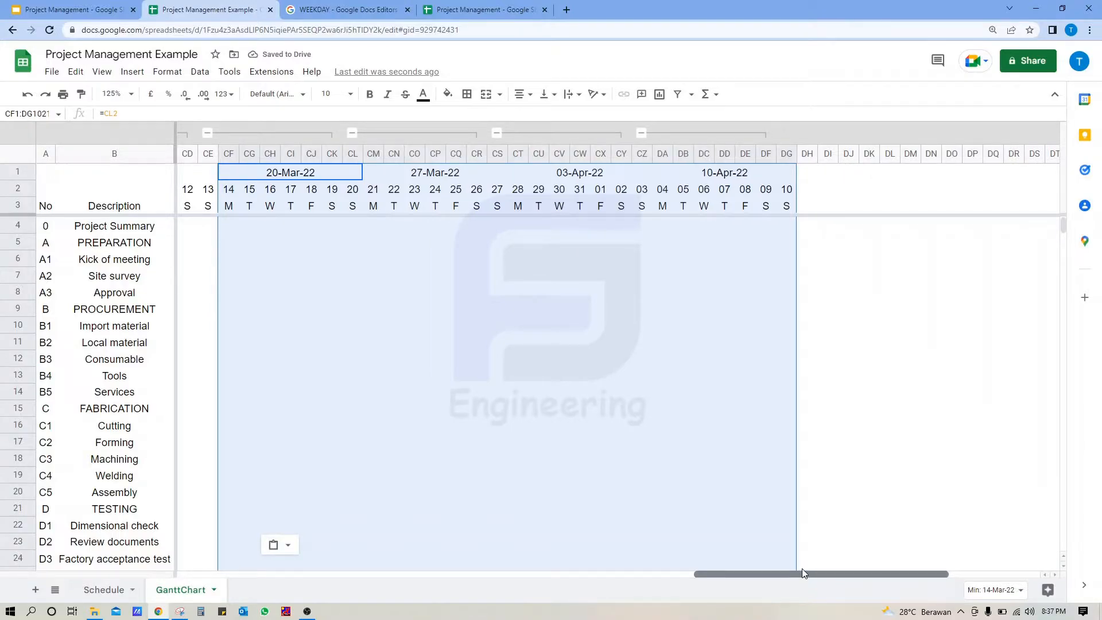
- Collapse all the column groups of the timeline so only the week-end day columns show
drag(802, 572, 332, 424)
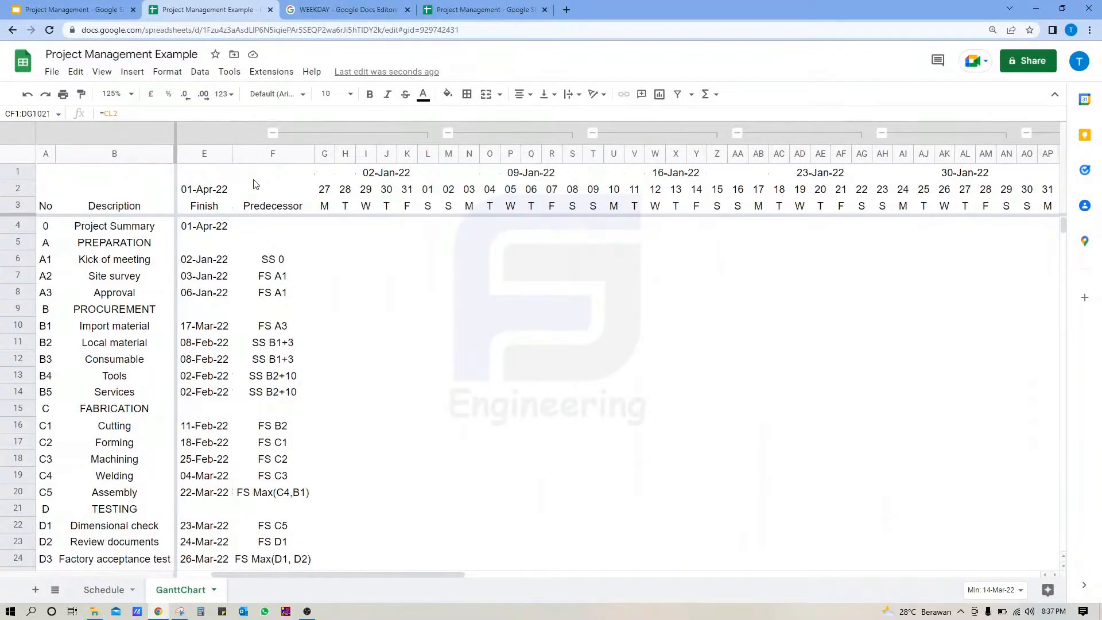
drag(347, 573, 280, 563)
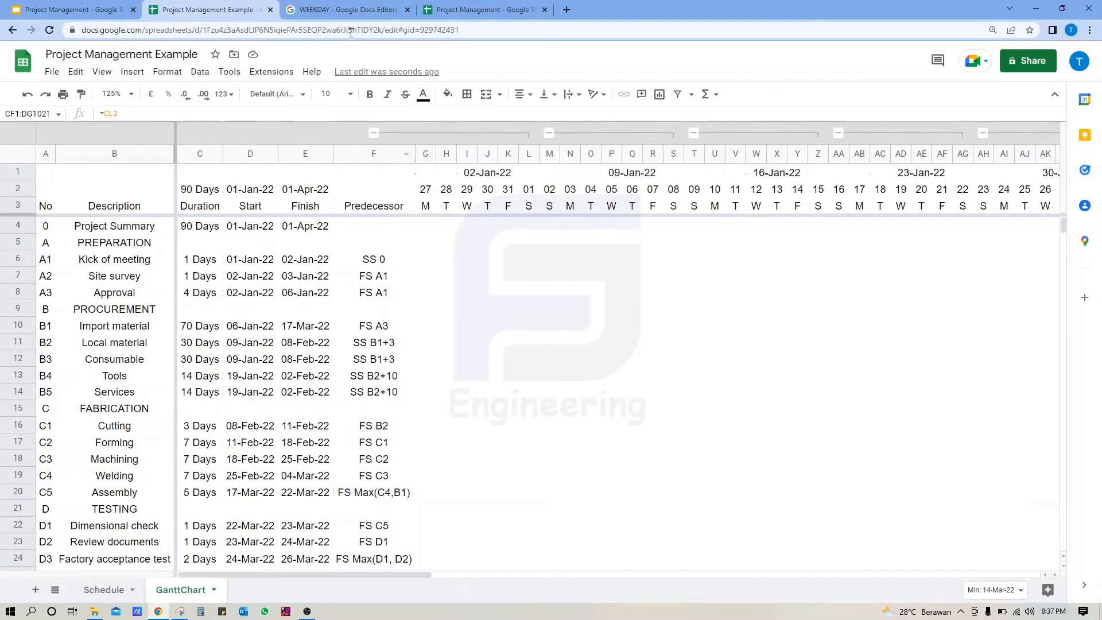
right_click(337, 141)
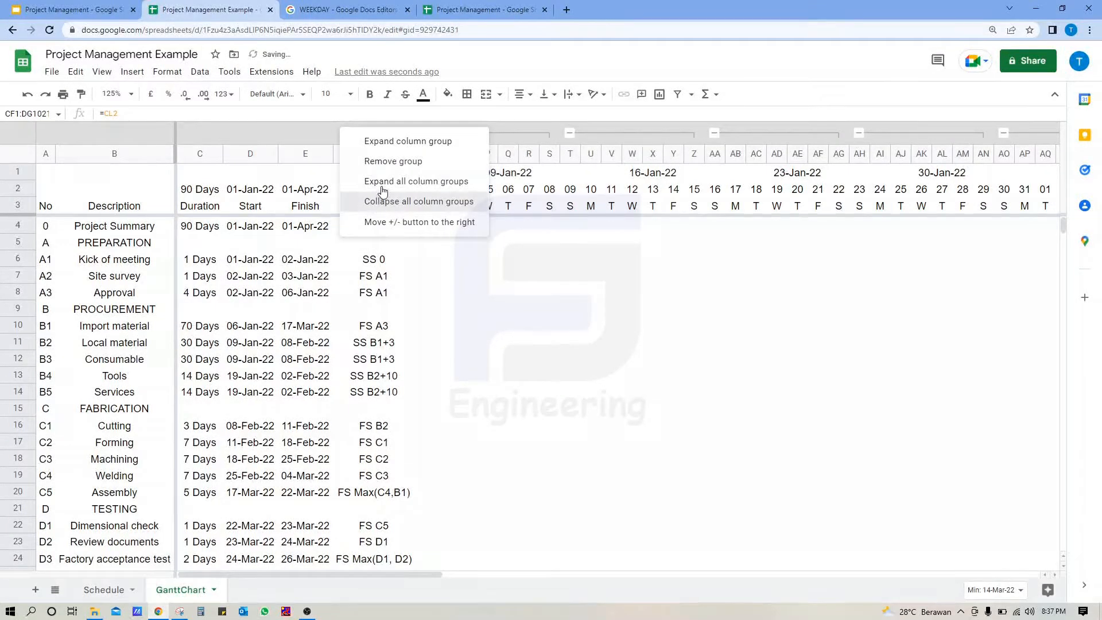
click(379, 202)
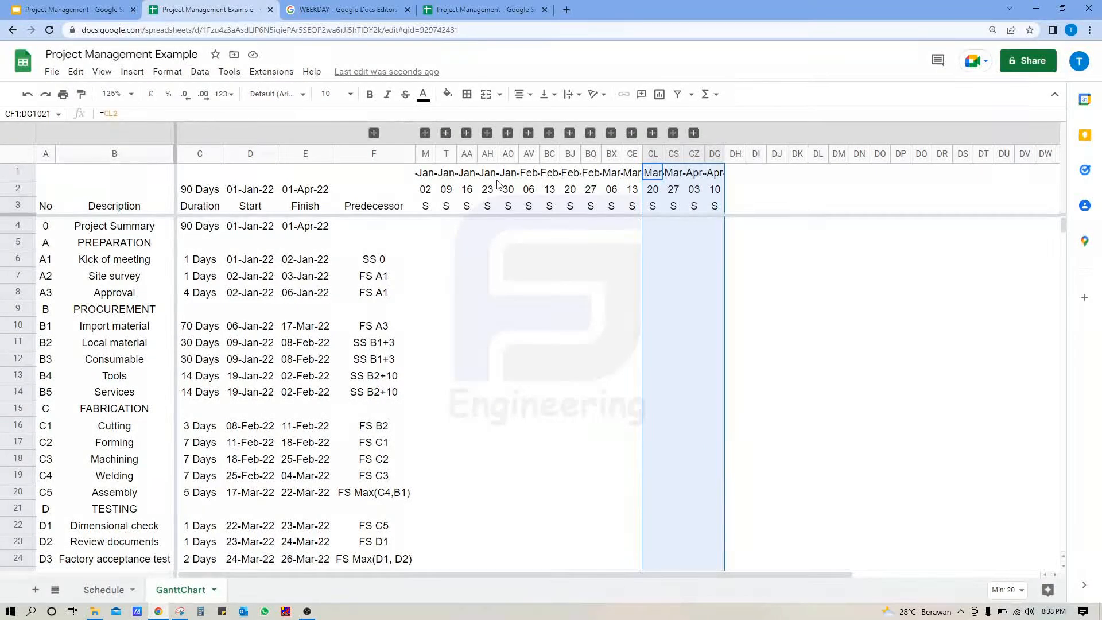
- Review the Gantt Chart Overview slide and the highlighted duration bars in the finished Project Management example chart
click(125, 262)
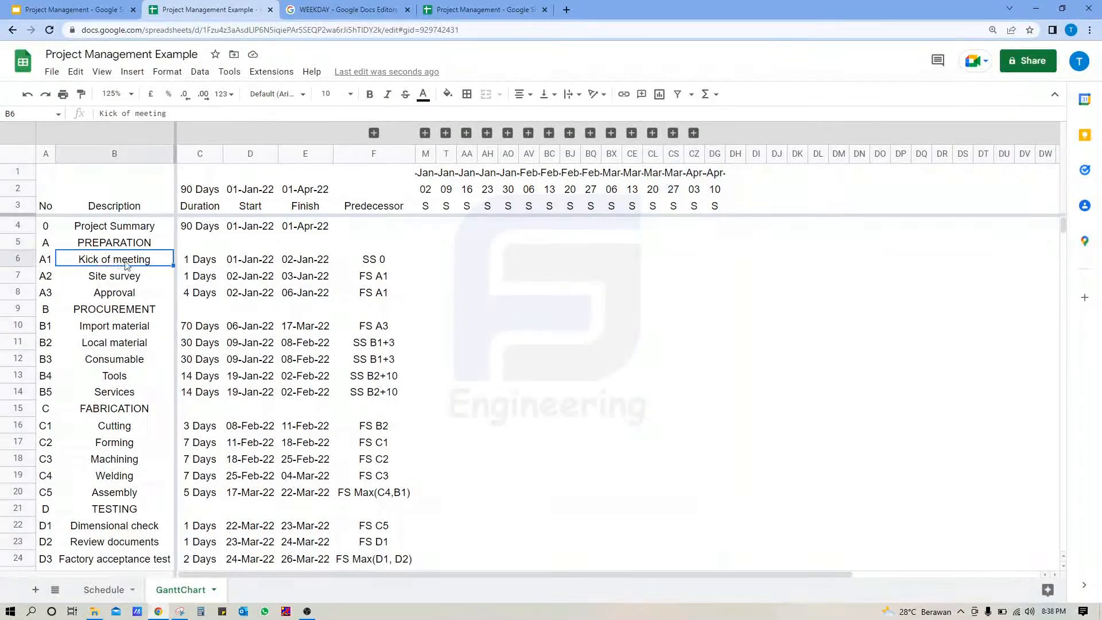
click(86, 9)
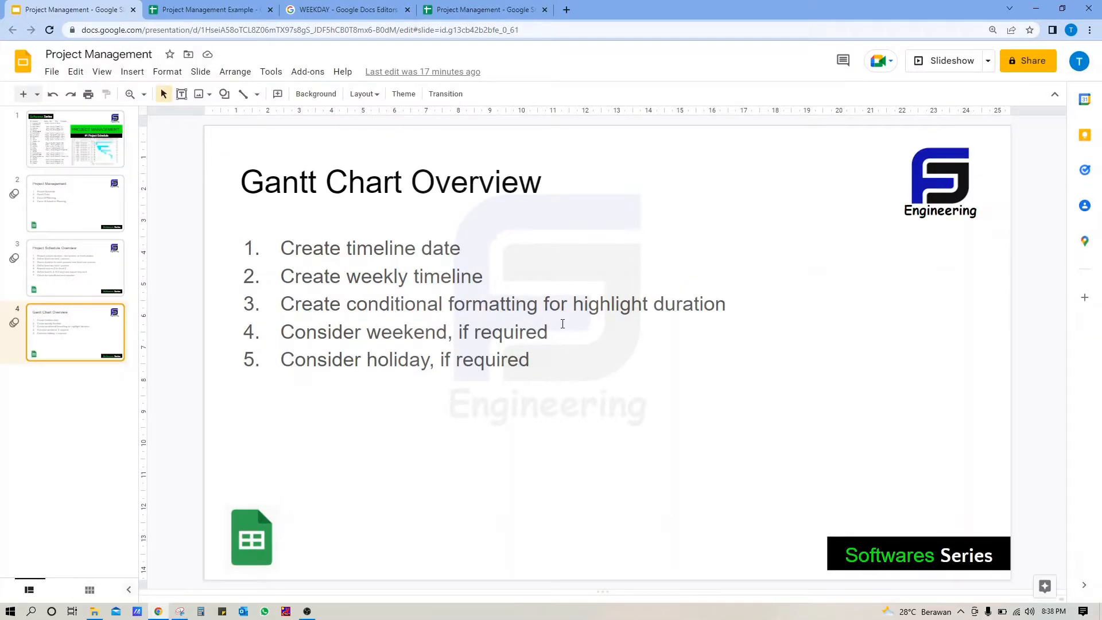
click(483, 9)
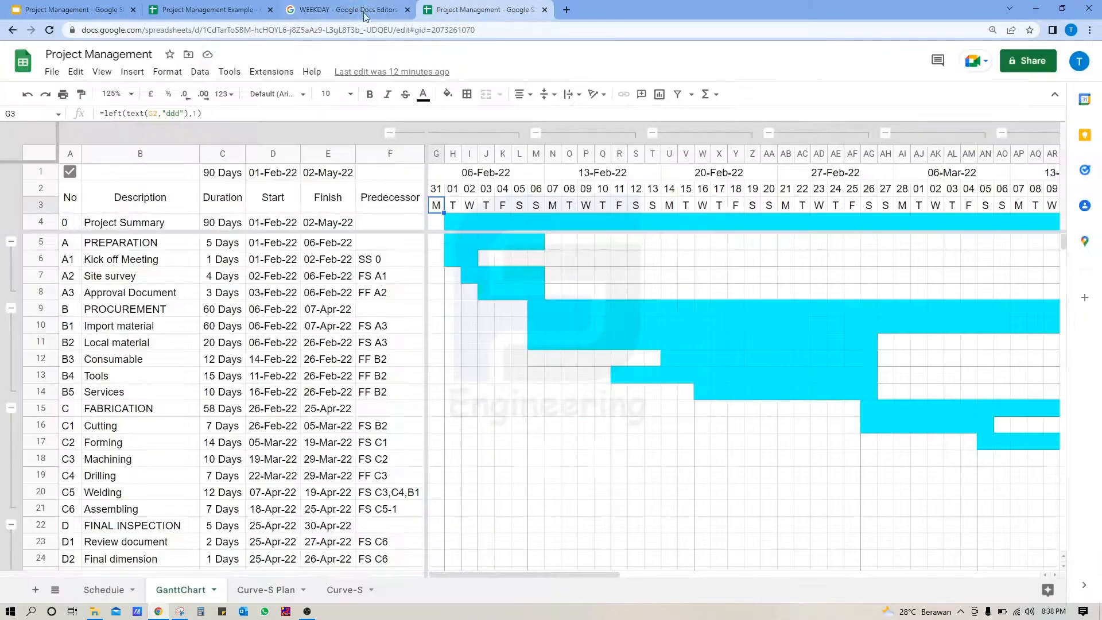
click(453, 240)
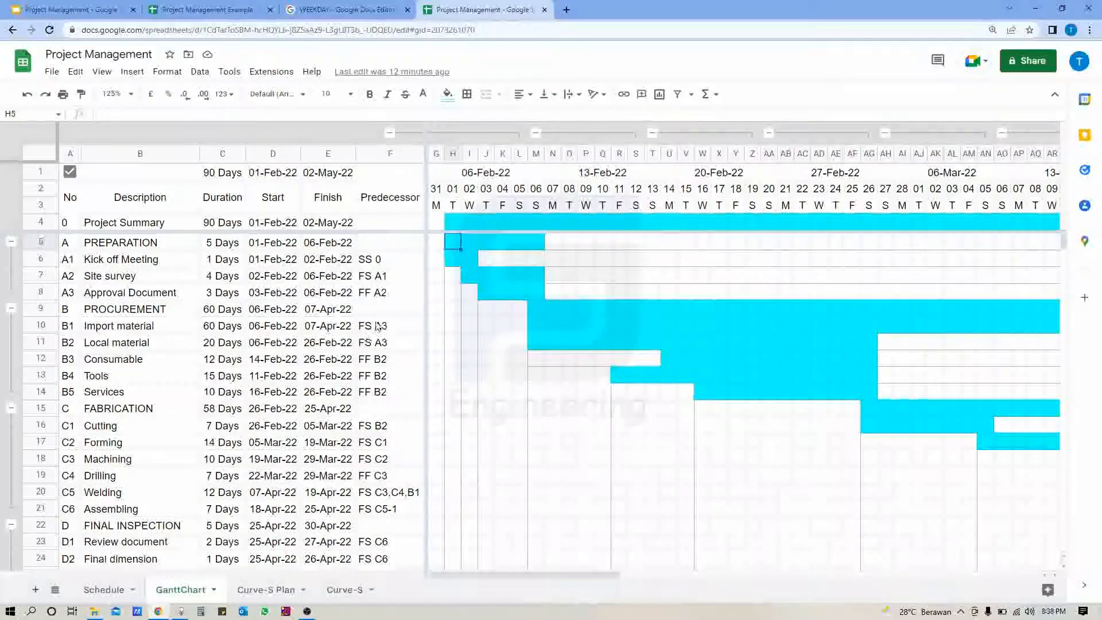
click(456, 222)
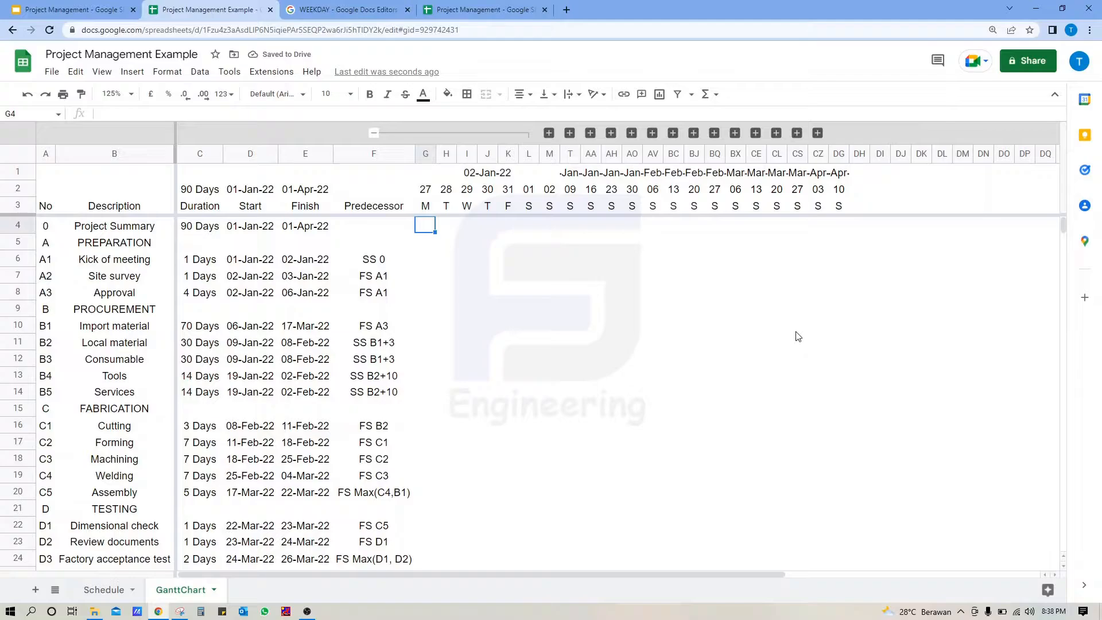
- Select the timeline range G4:DG29 and start a conditional formatting rule for it
scroll(836, 461, down, 2)
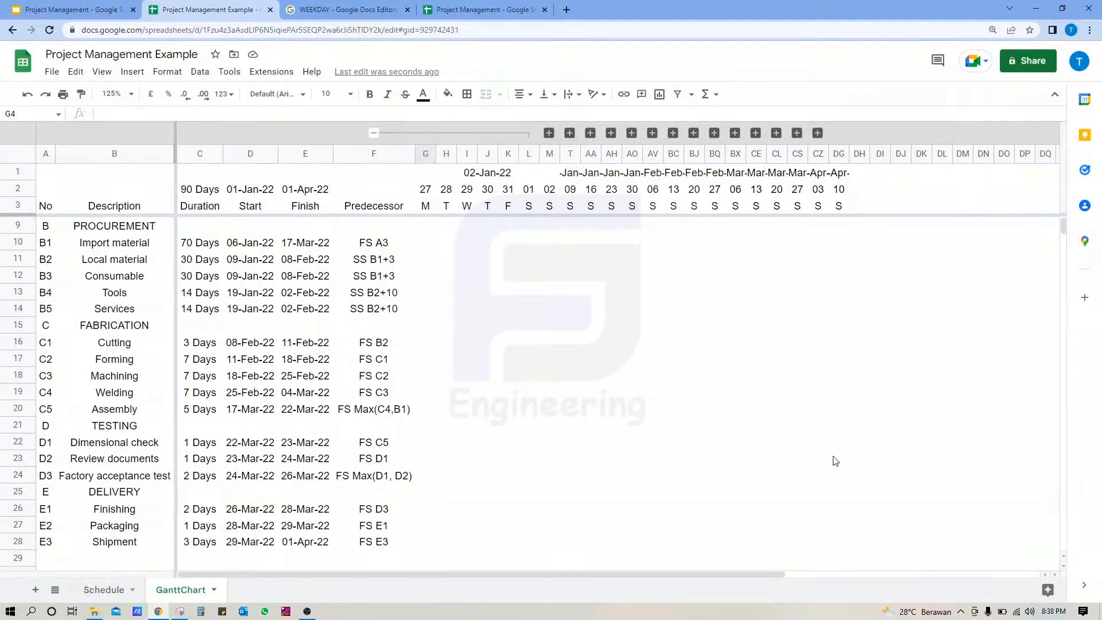
scroll(449, 259, up, 2)
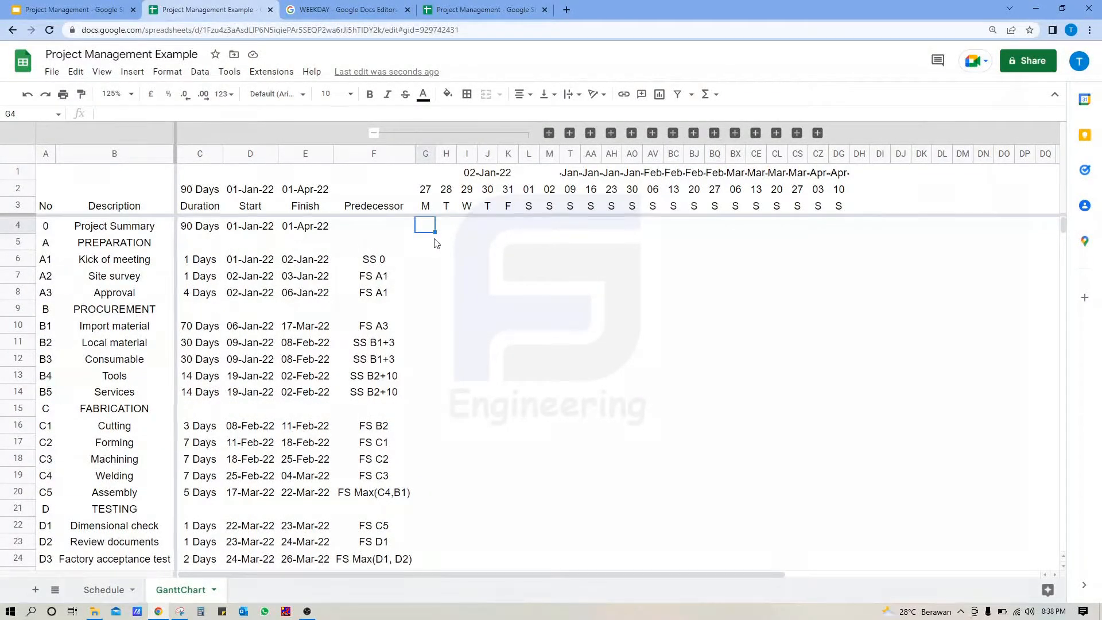
scroll(575, 345, down, 3)
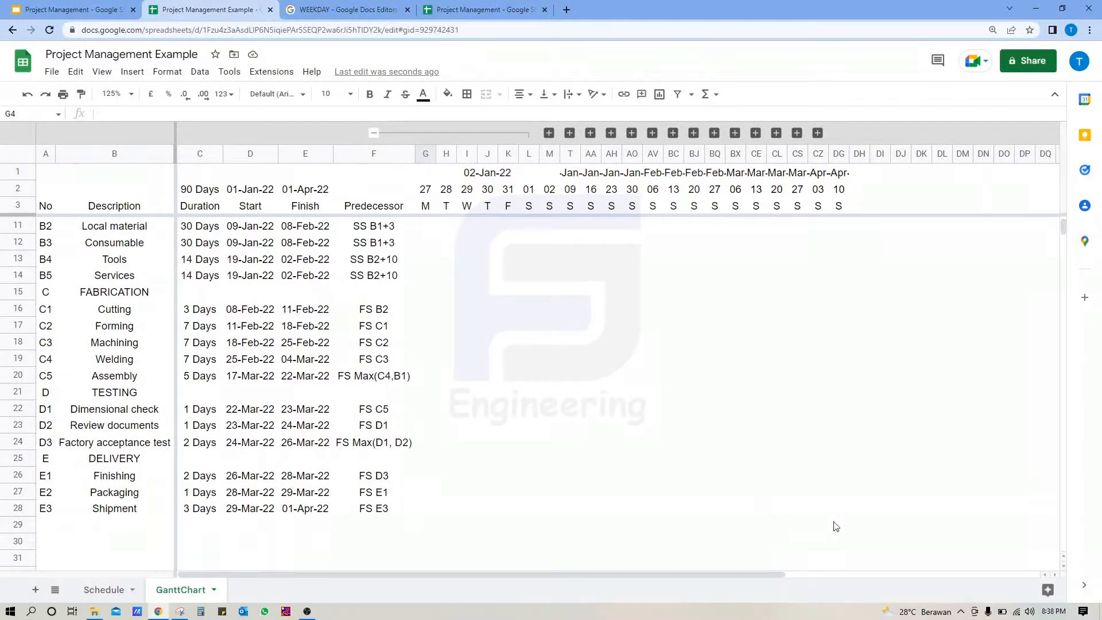
shift+click(832, 531)
scroll(488, 275, up, 3)
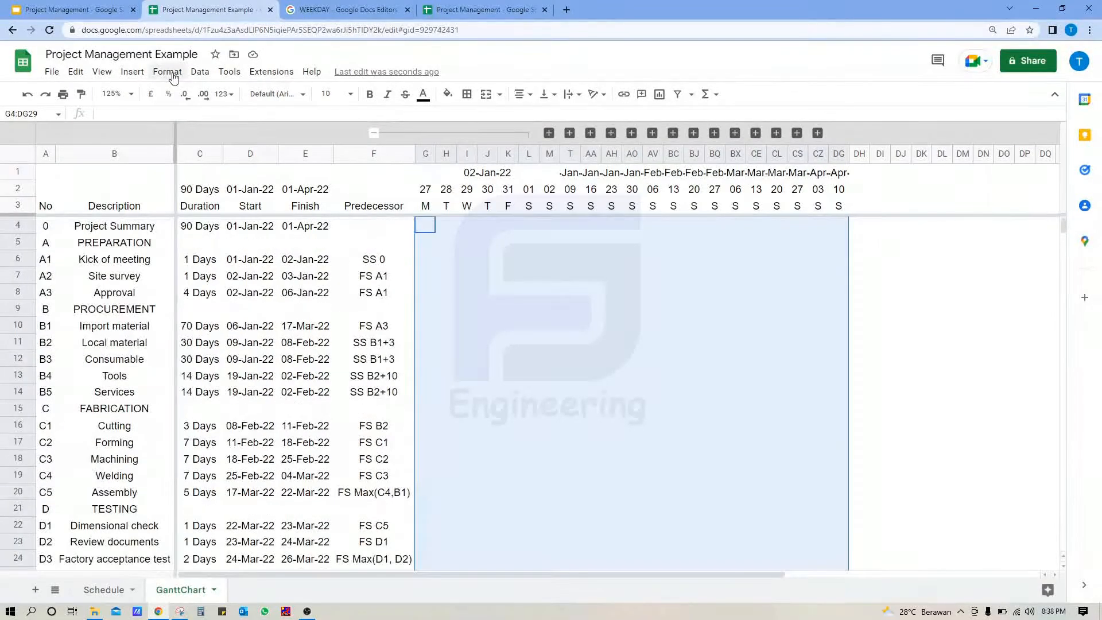
click(167, 71)
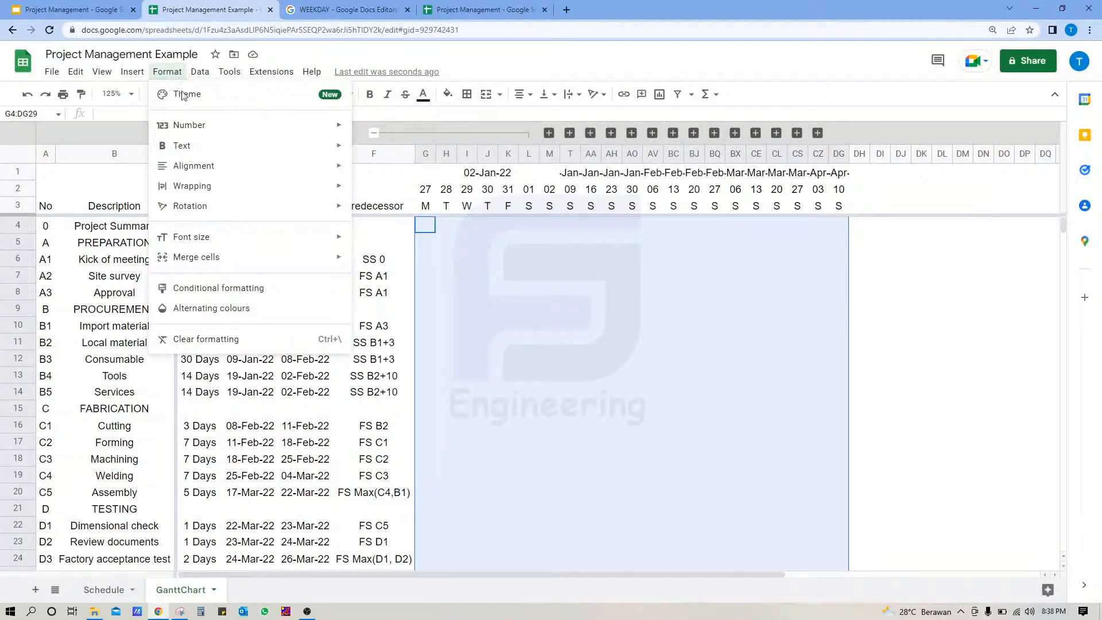
click(216, 288)
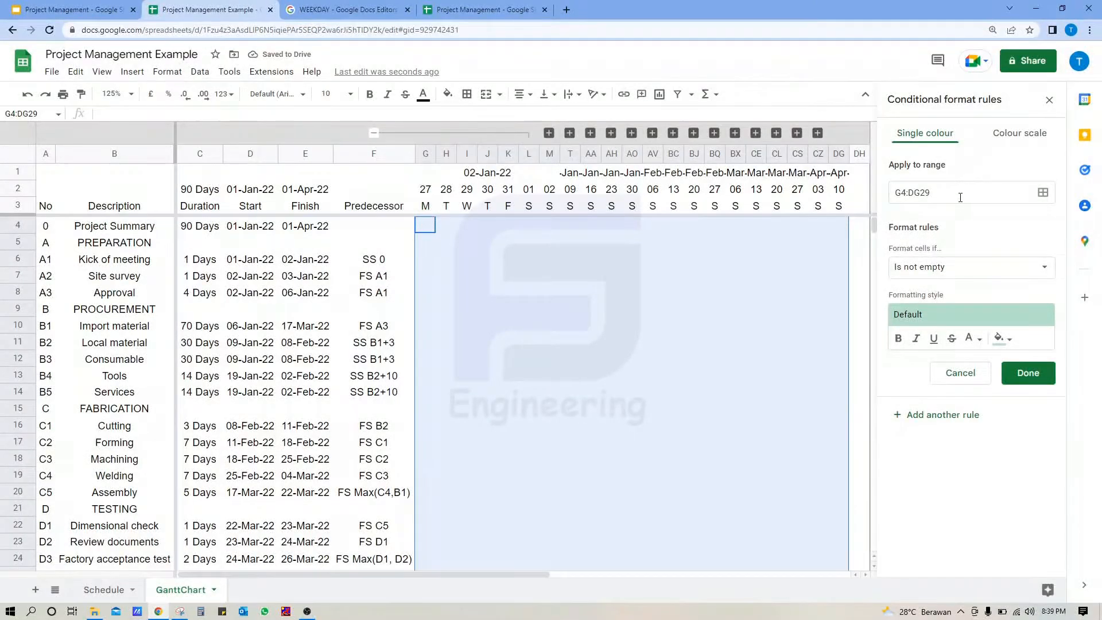
- Set the rule's condition to a custom formula, =if(D3<=G2,E3<=g2)
click(970, 267)
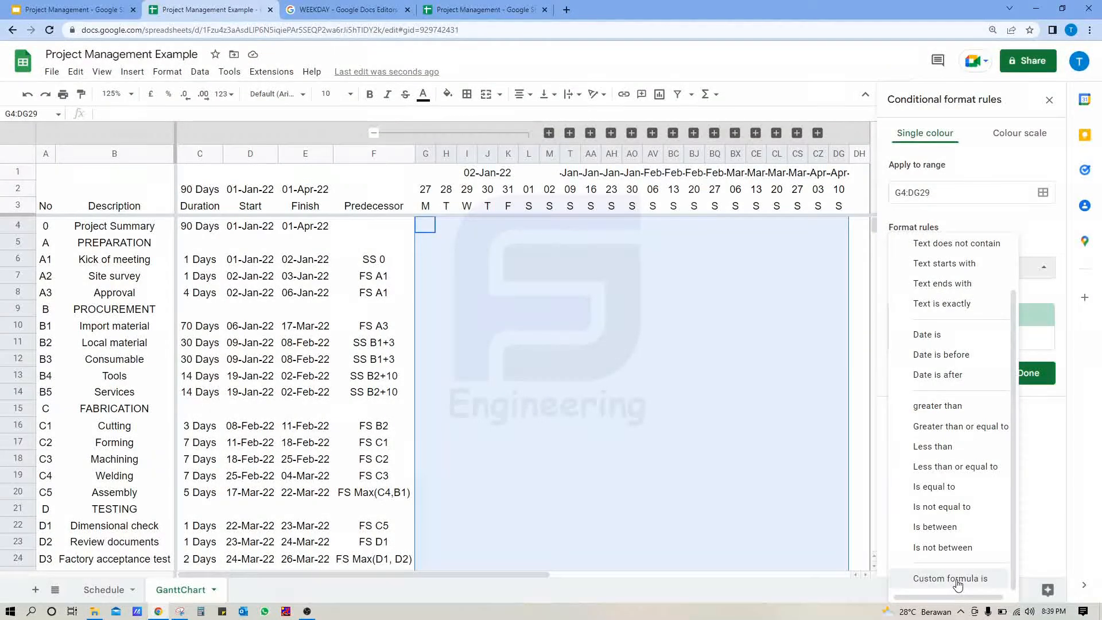
click(957, 581)
click(933, 300)
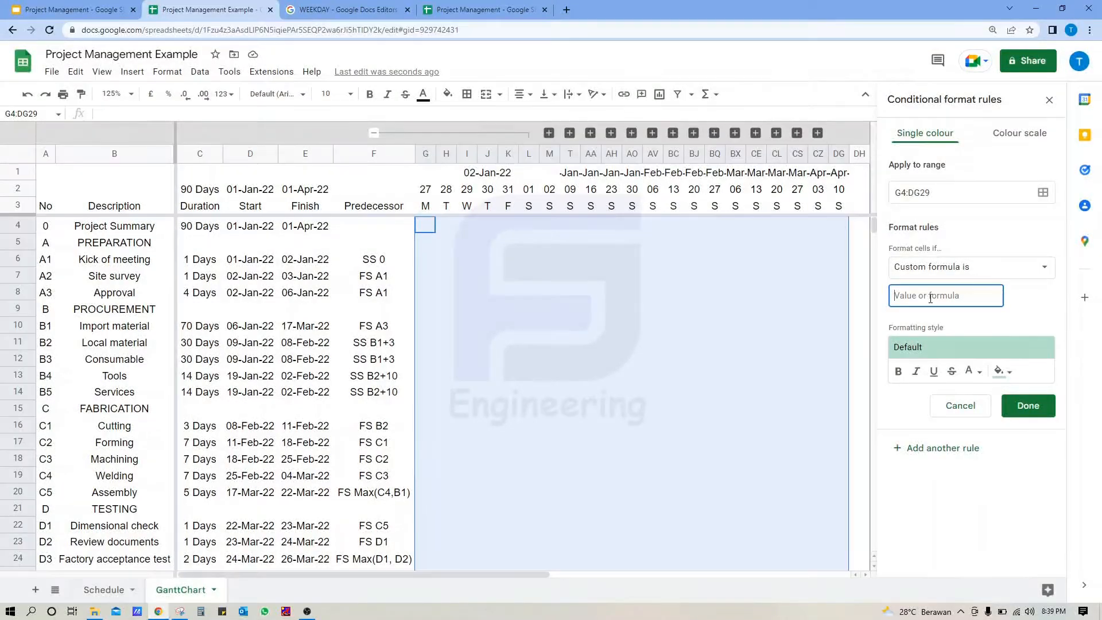
text(=if()
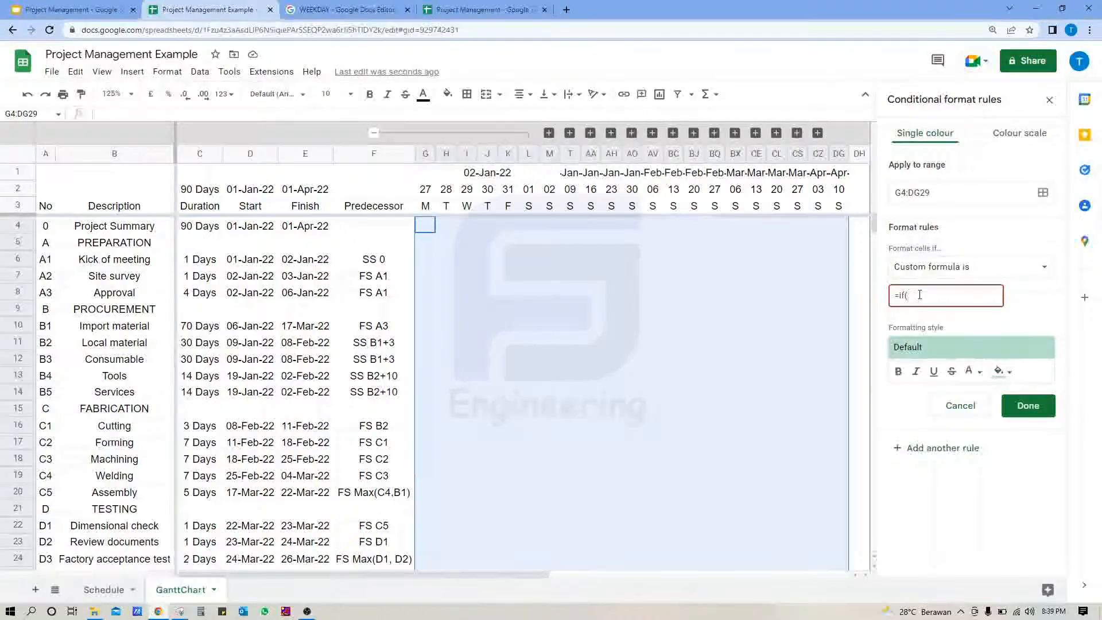
text(D2<=G)
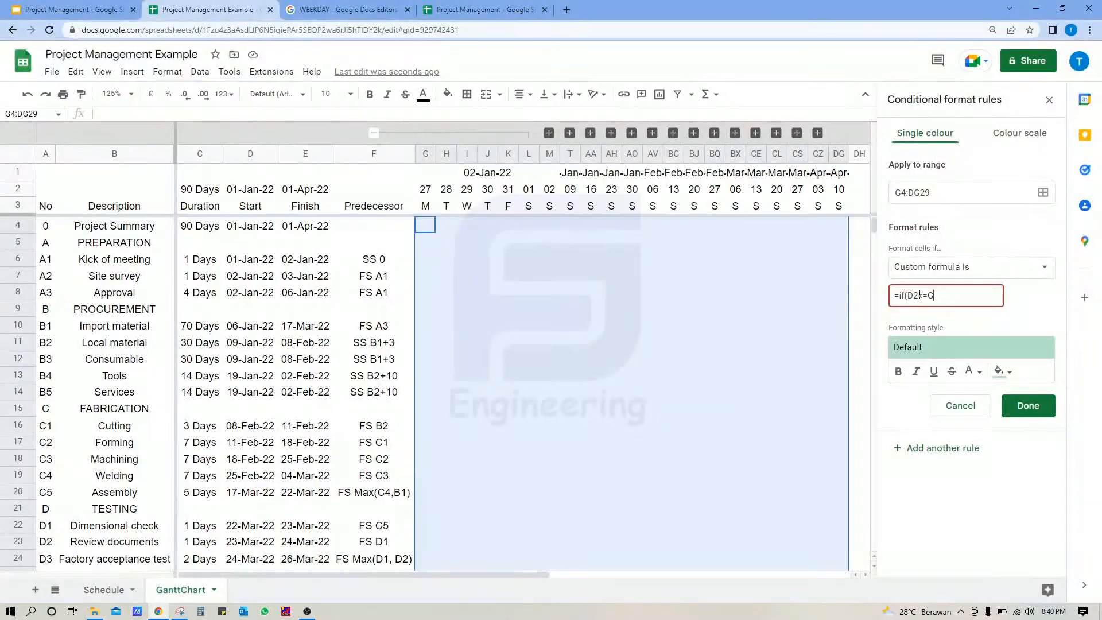
text(2,E)
key(Right)
key(Right)
text(3<=g2))
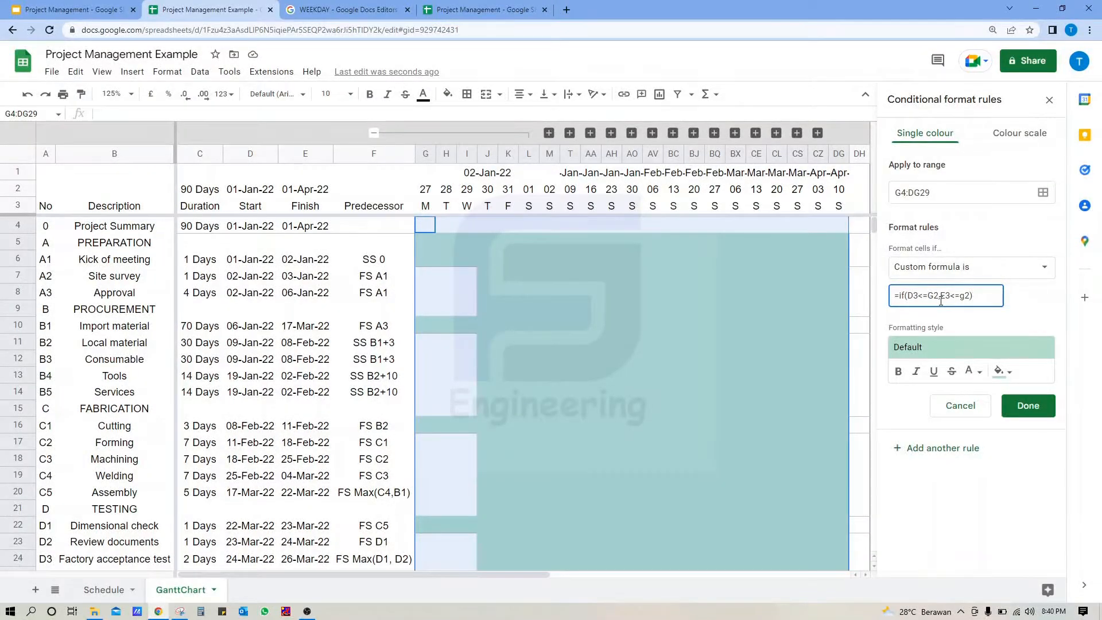
- Anchor the formula's date columns and timeline row so it reads =if($D3<=G$2,$E3<=g$2)
click(966, 295)
text($)
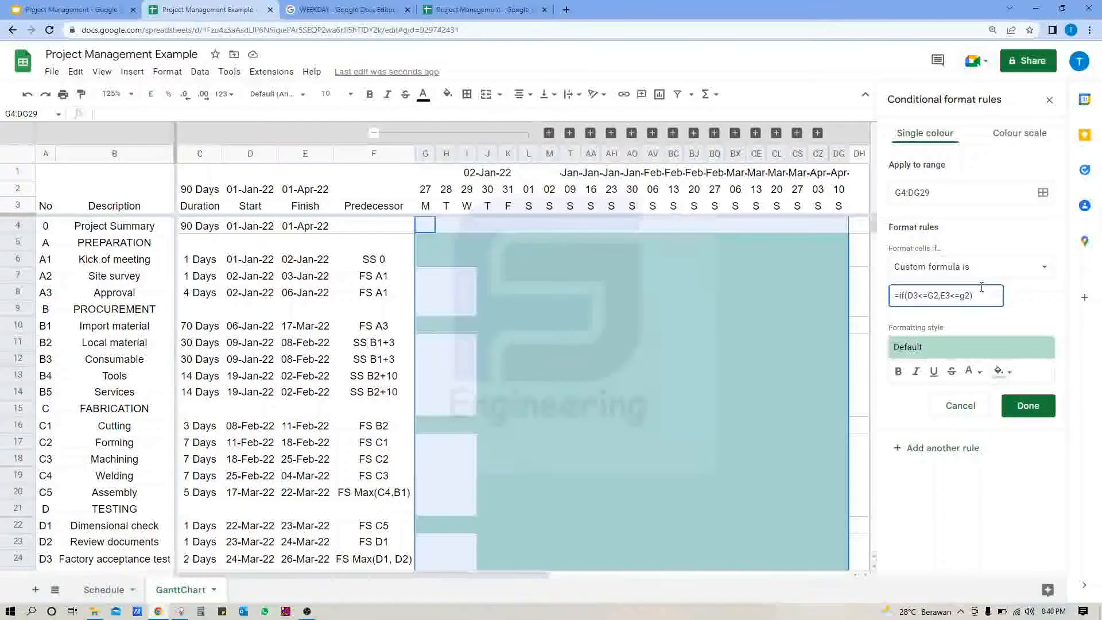
click(935, 296)
text($)
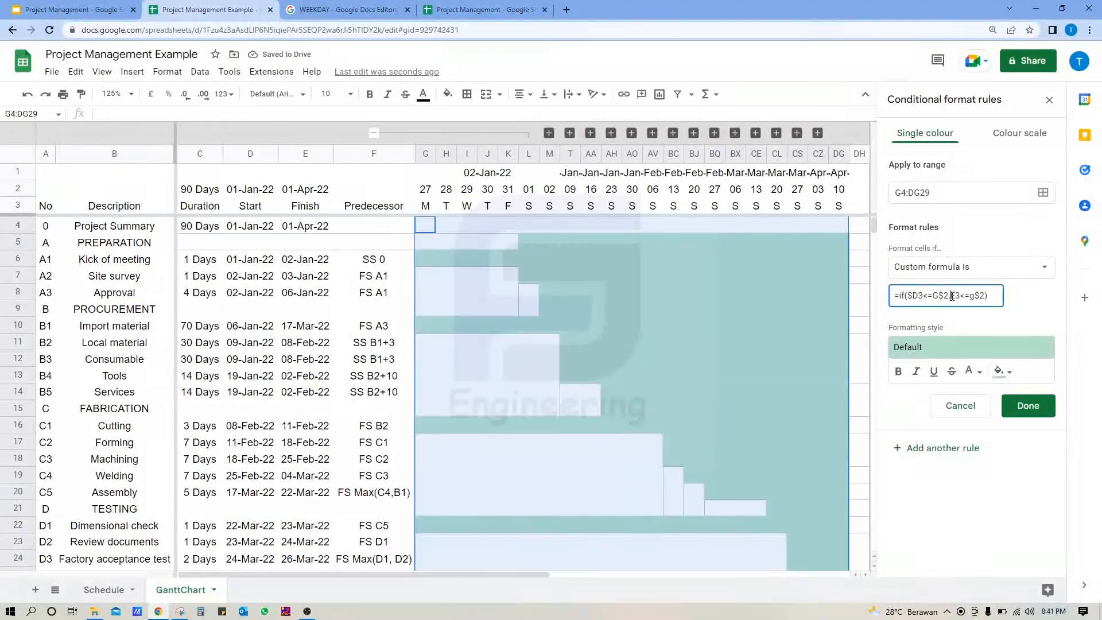
text($)
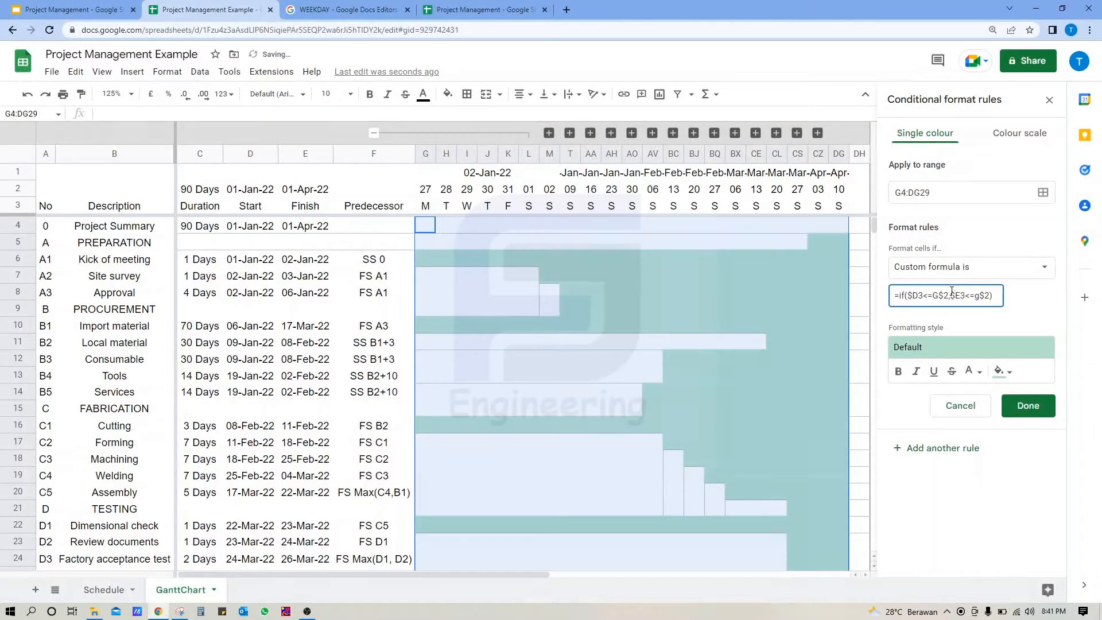
- Correct the rule formula to =if($D4<=G$2,$E4>=g$2), save the rule and close the conditional formatting settings
click(922, 295)
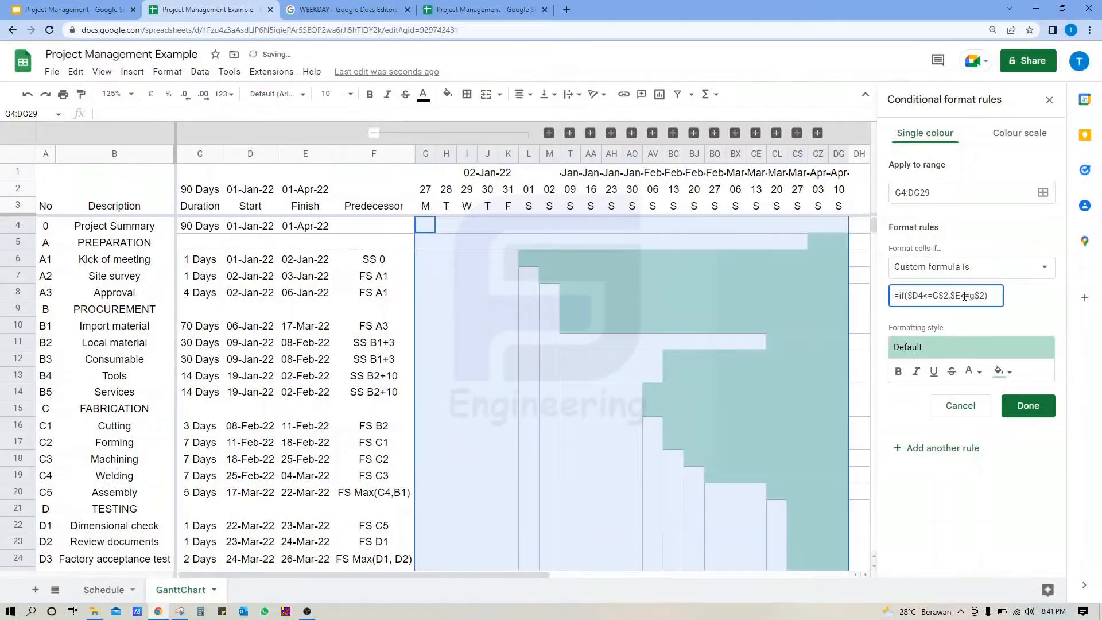
click(967, 295)
key(BackSpace)
text(4)
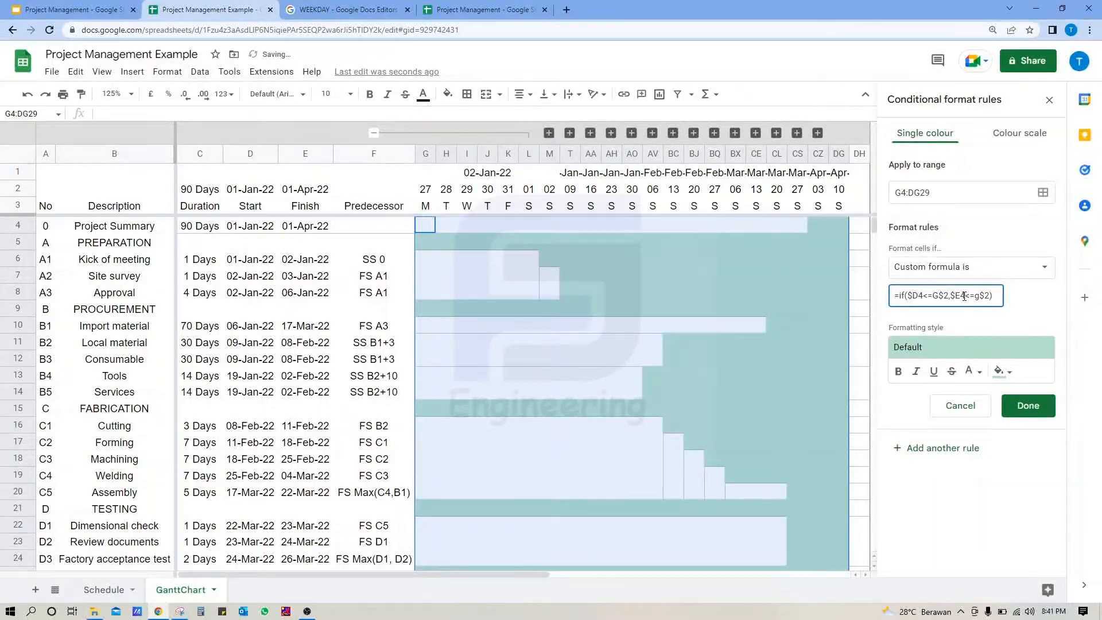
click(972, 295)
key(BackSpace)
text(>)
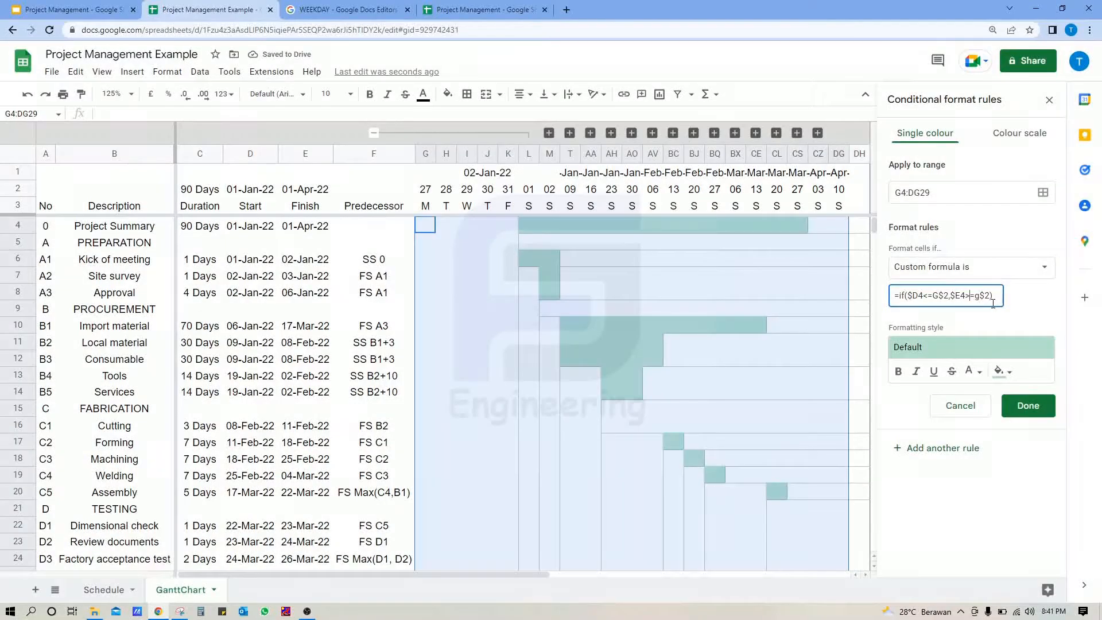
click(1024, 407)
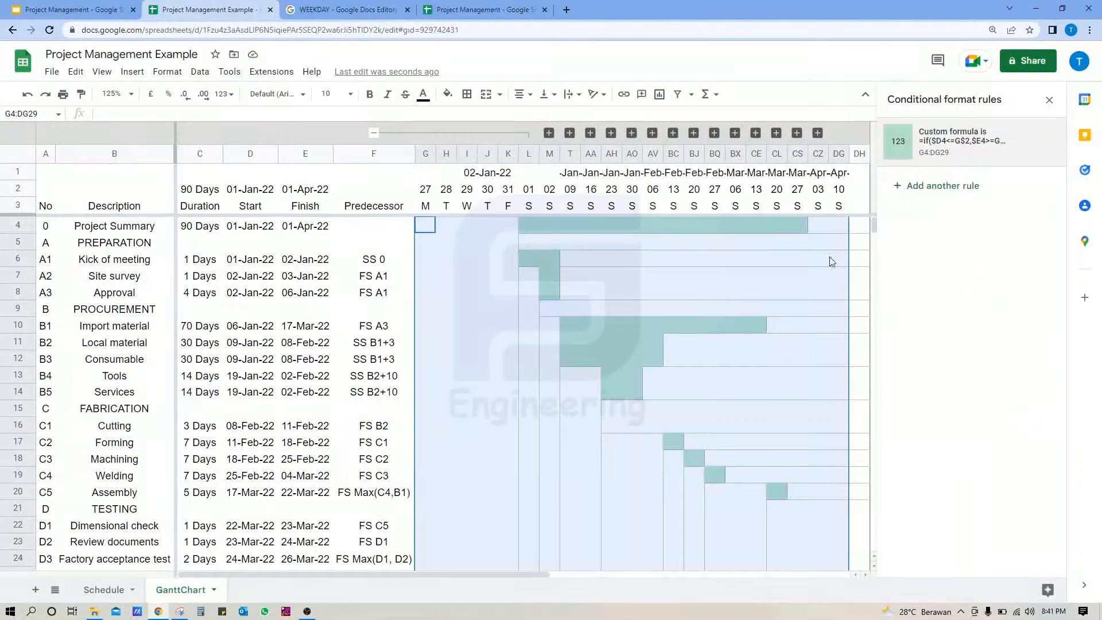
click(1050, 99)
- Expand all column groups of the timeline and check the daily task bars against the start and finish dates
right_click(320, 139)
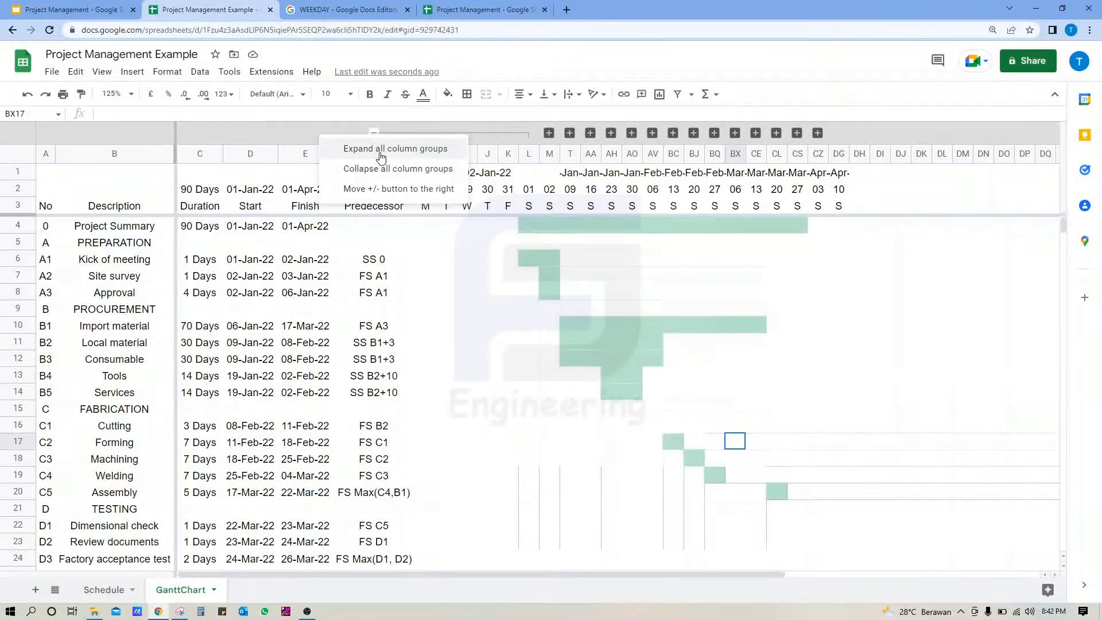
click(381, 159)
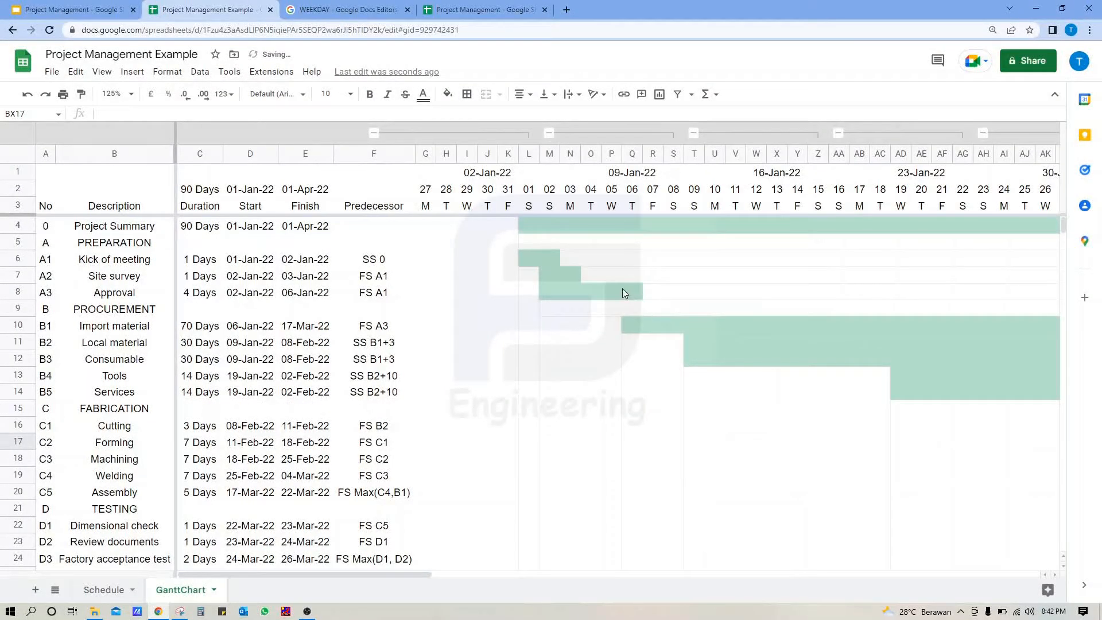
scroll(623, 288, down, 1)
click(629, 291)
click(638, 325)
scroll(637, 350, down, 5)
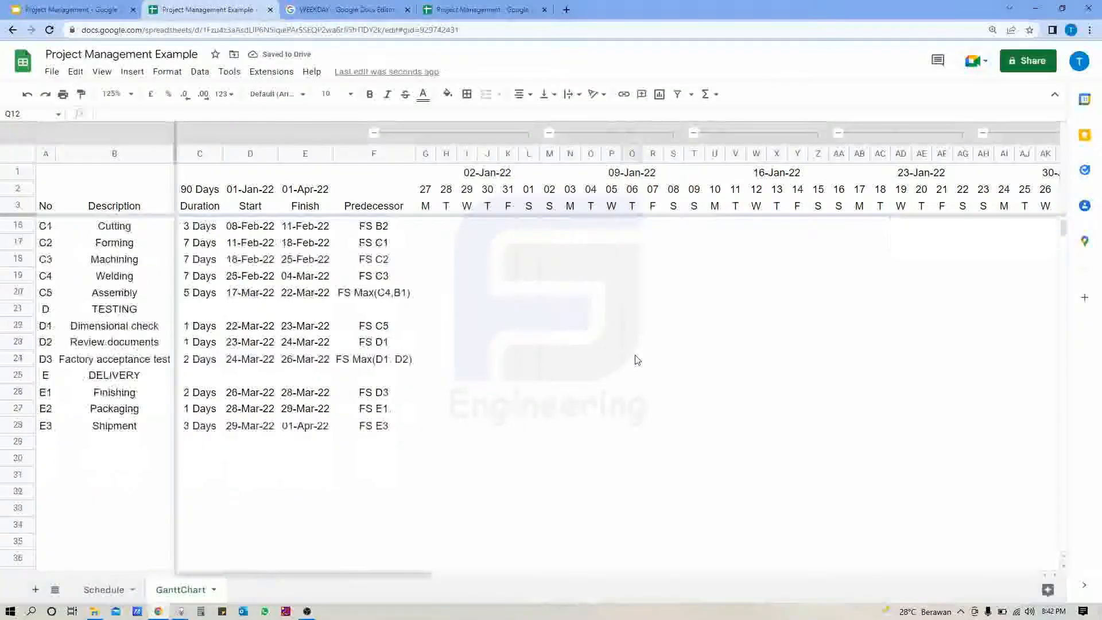
scroll(637, 360, up, 4)
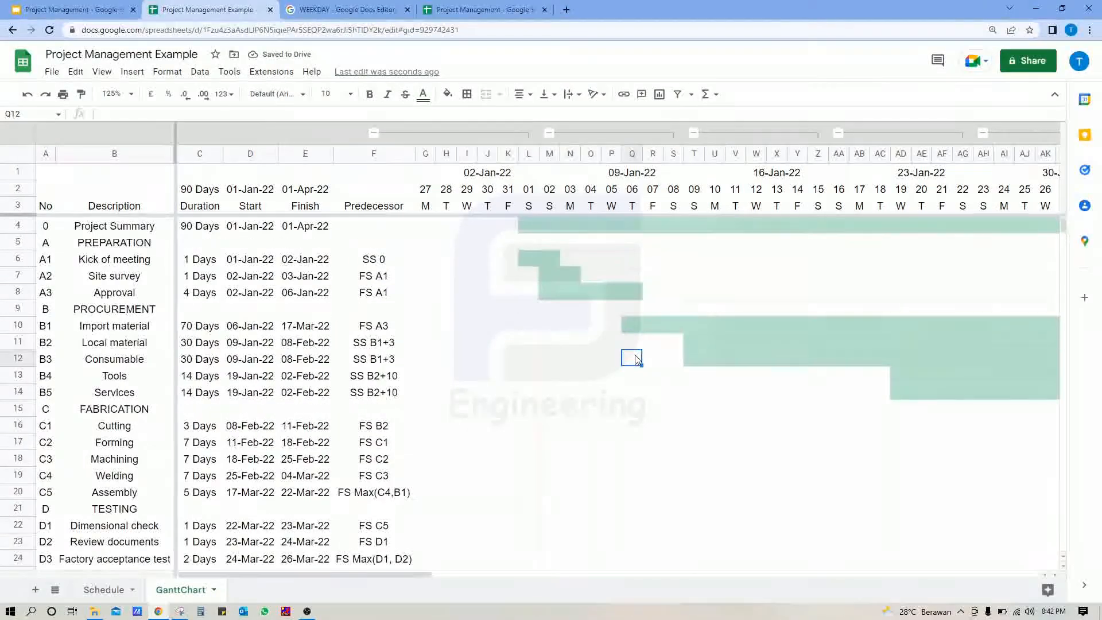
click(536, 260)
scroll(557, 289, down, 2)
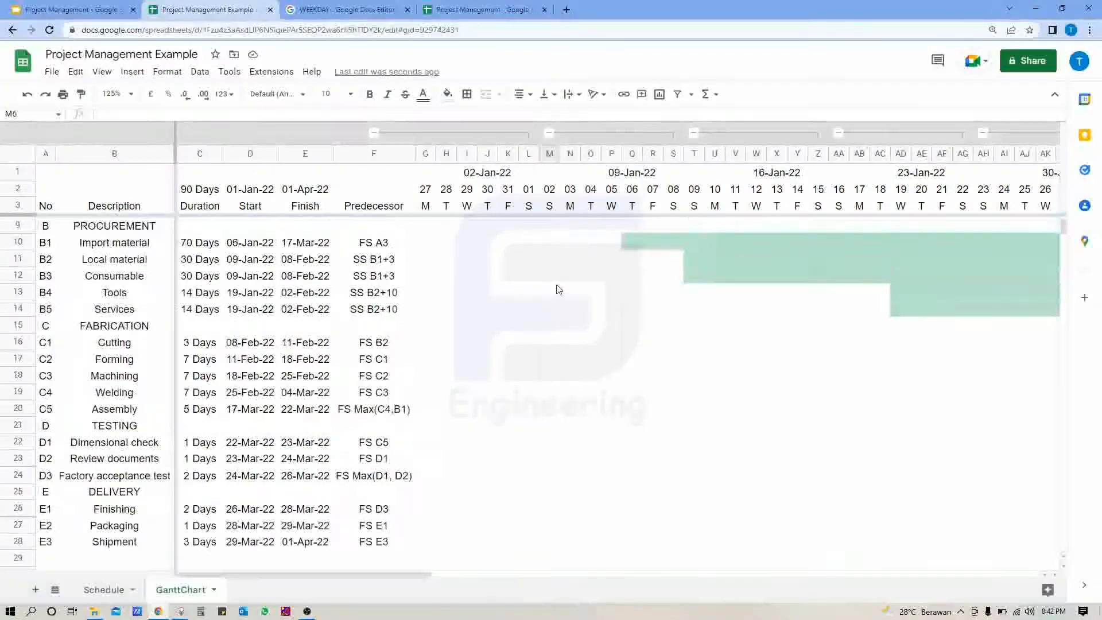
scroll(559, 289, up, 2)
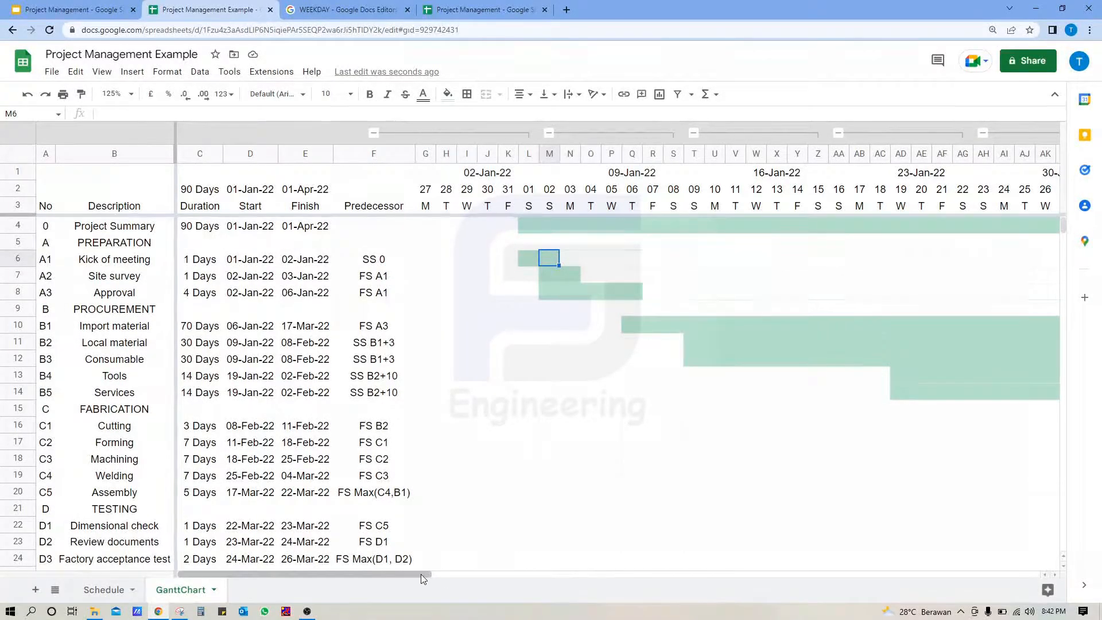
- Freeze the columns up to column E so the task dates stay in place beside the timeline
click(313, 153)
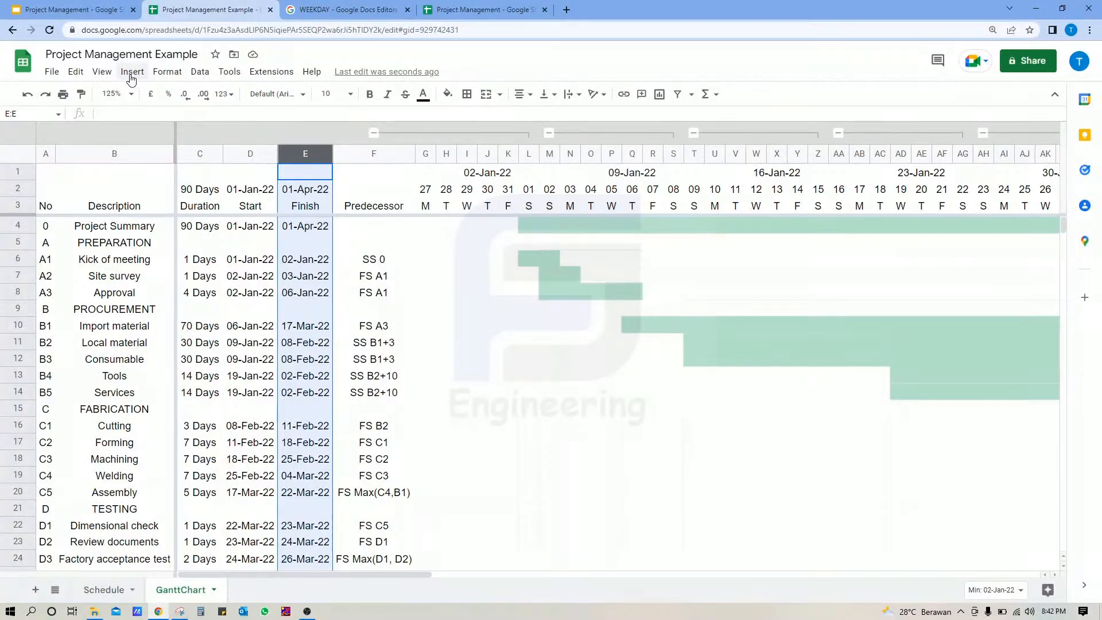
click(181, 76)
mouse_move(103, 72)
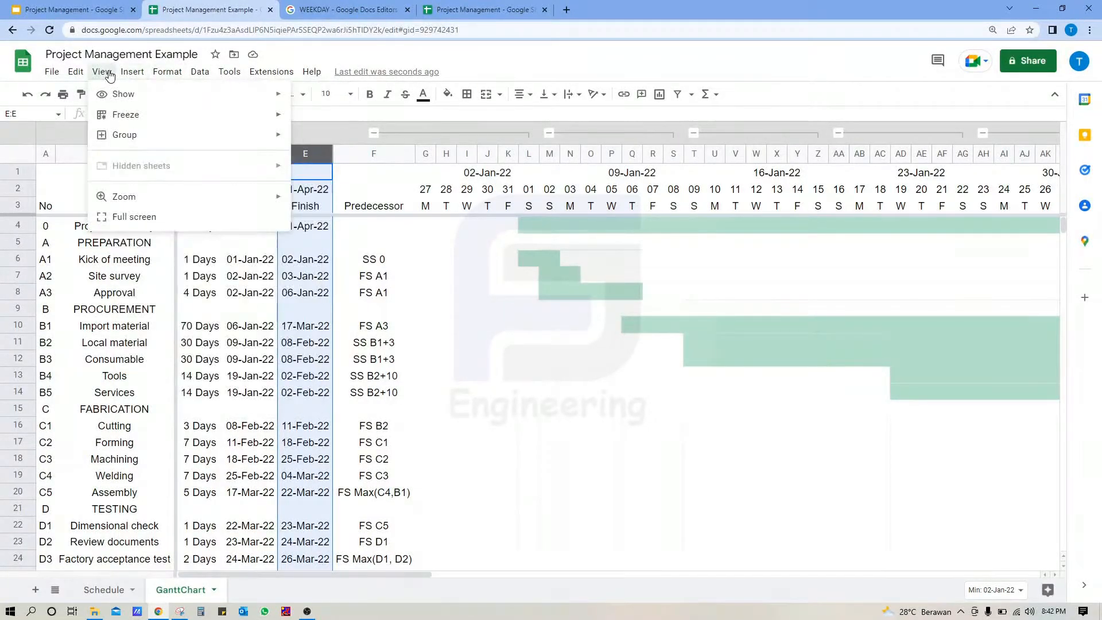
mouse_move(138, 102)
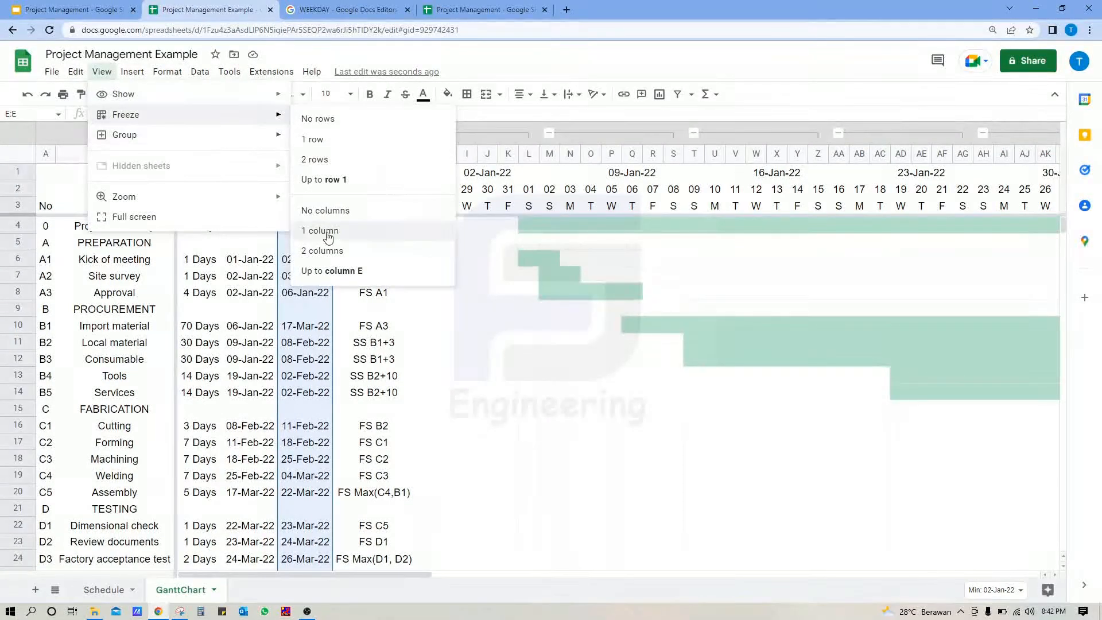
click(324, 270)
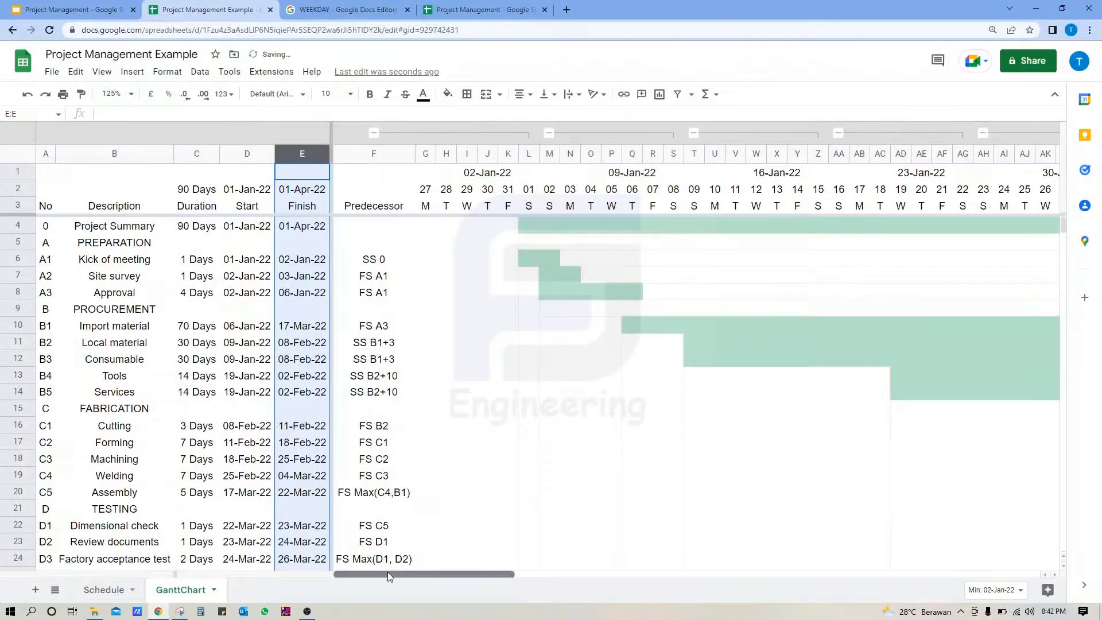
mouse_move(387, 574)
mouse_down()
mouse_move(913, 573)
mouse_move(383, 574)
mouse_up()
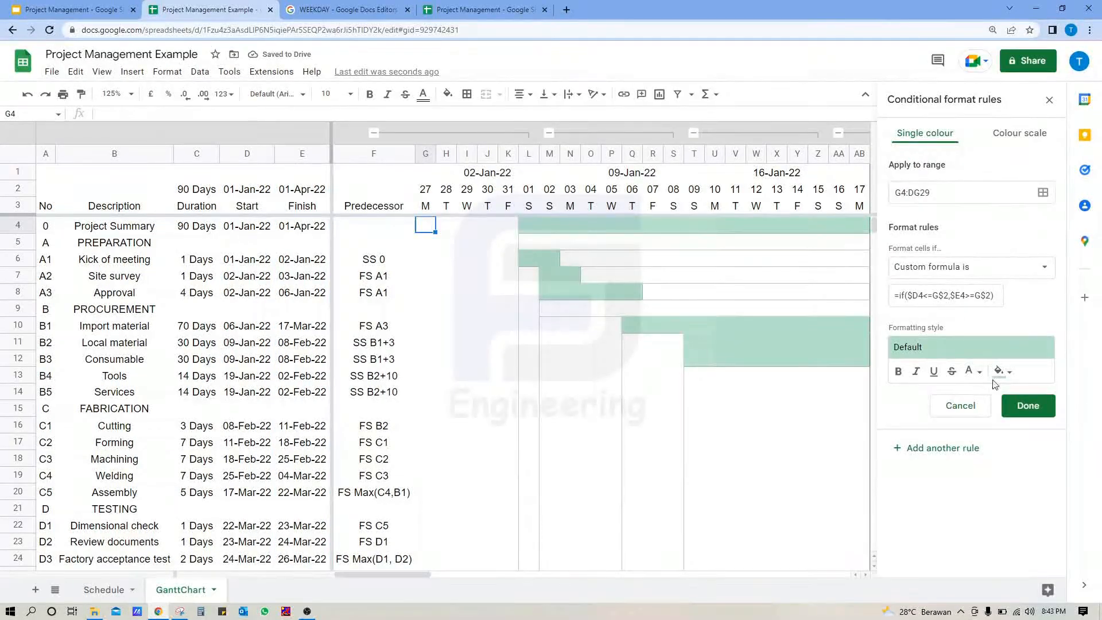
- Give the G4:DG29 conditional formatting rule a bright green fill and white text, and save it
click(1000, 372)
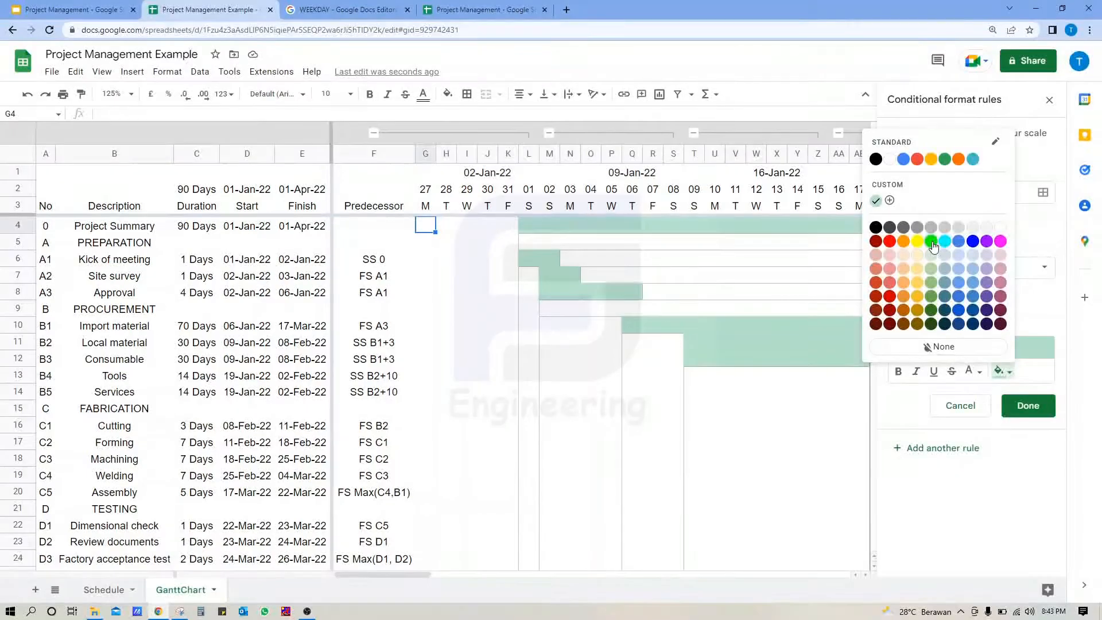
click(931, 241)
click(980, 372)
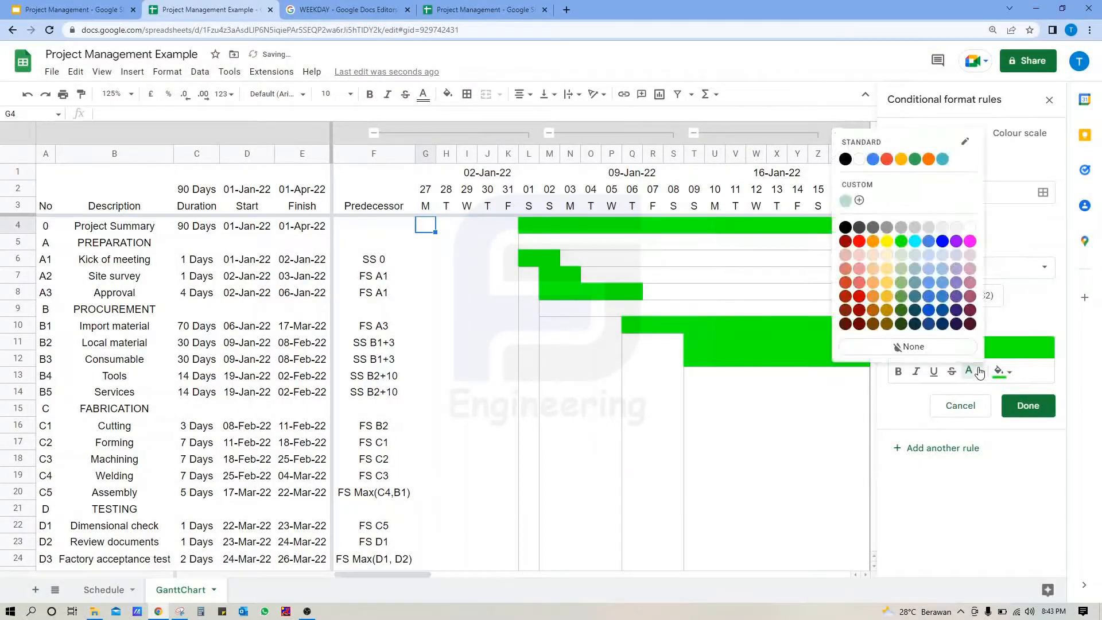
click(969, 228)
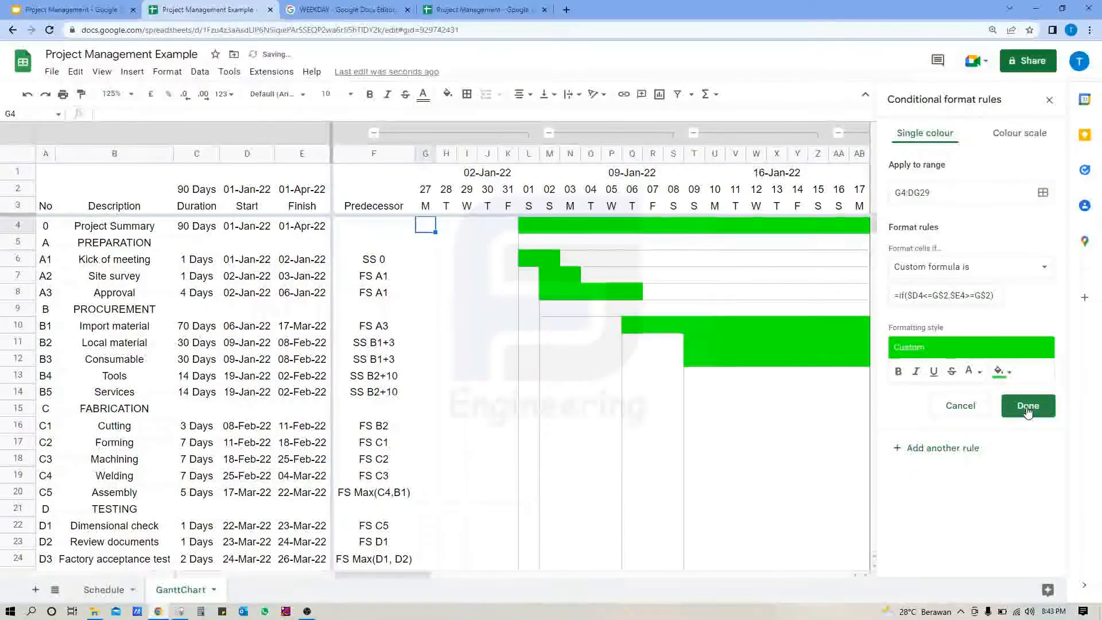
click(1027, 407)
click(653, 275)
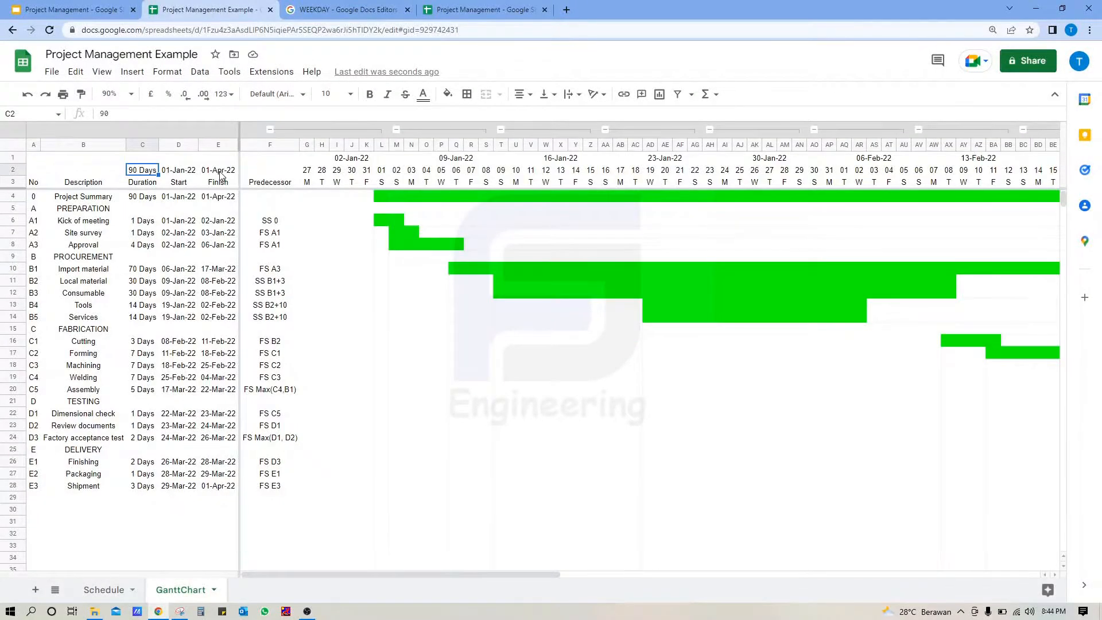
- Move the project duration, start and finish cells from C2:E2 up to C1:E1
drag(143, 170, 221, 173)
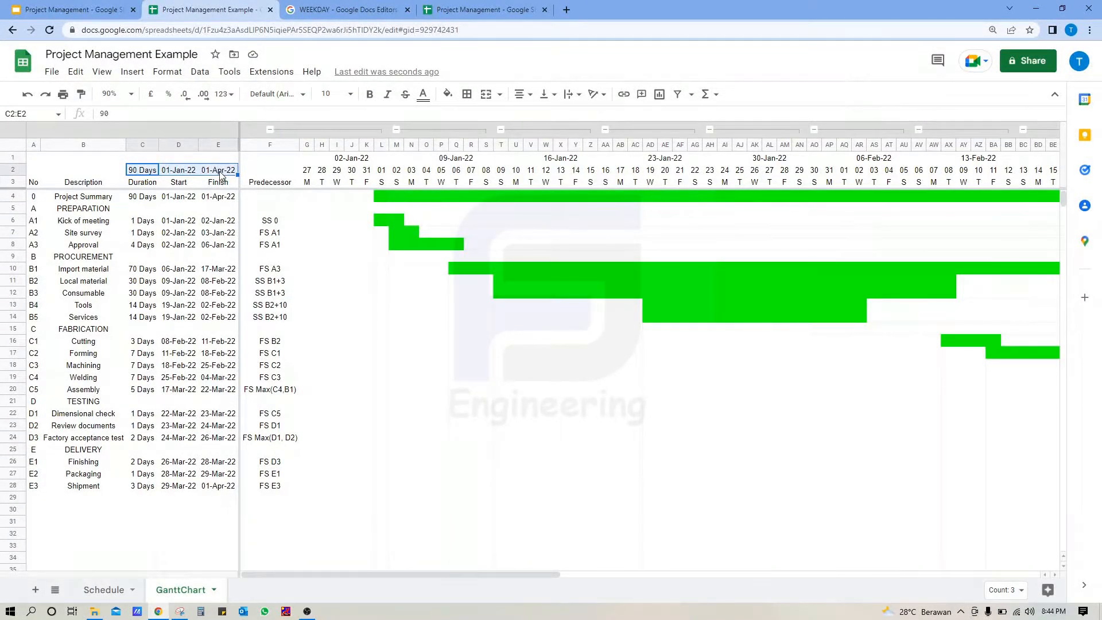
key(ctrl+c)
drag(141, 165, 138, 153)
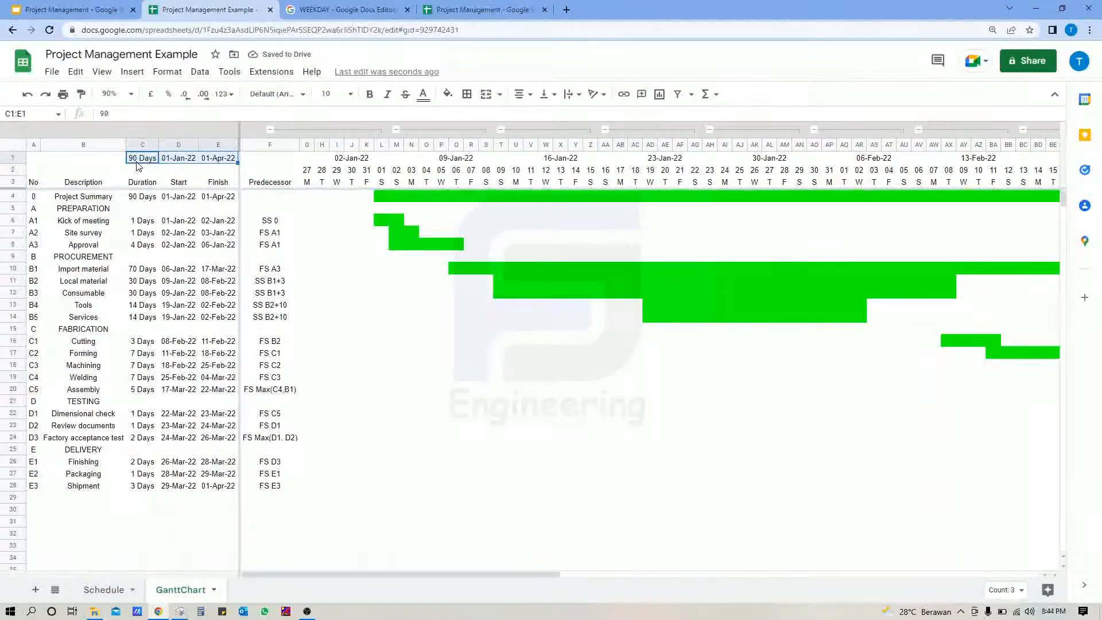
- Insert a tick box in cell A1 and toggle it to test it, leaving it unticked
click(32, 160)
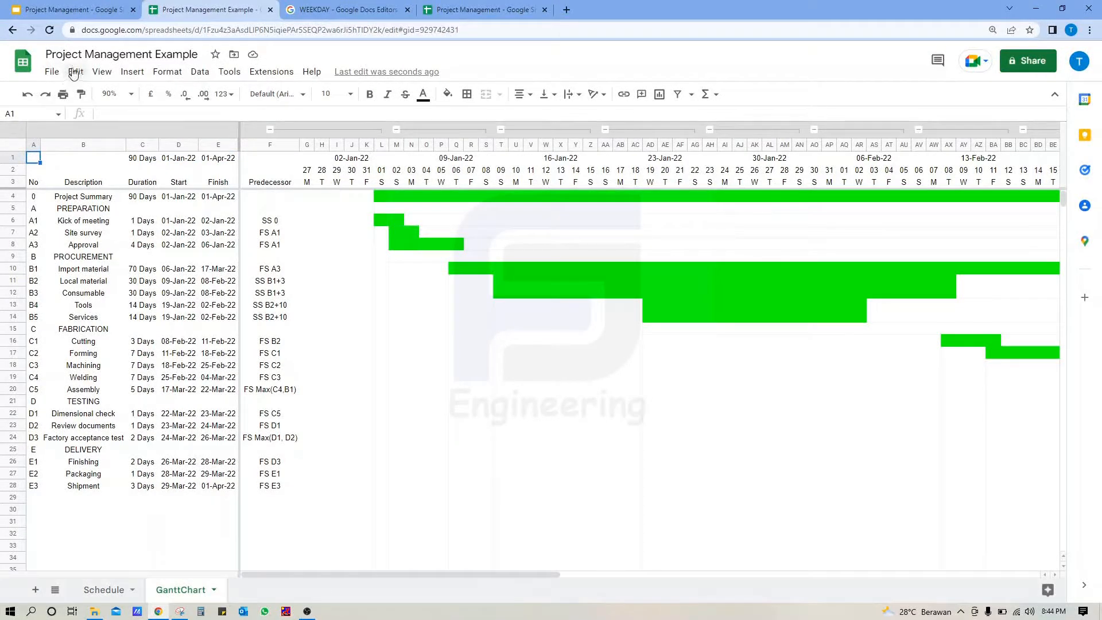
click(132, 72)
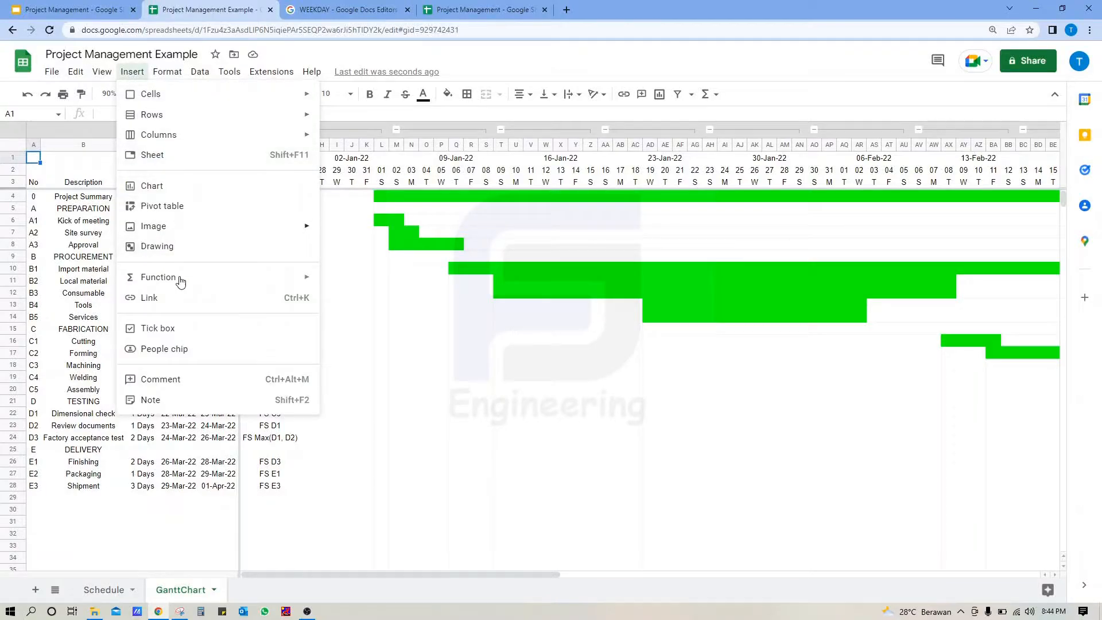
click(201, 333)
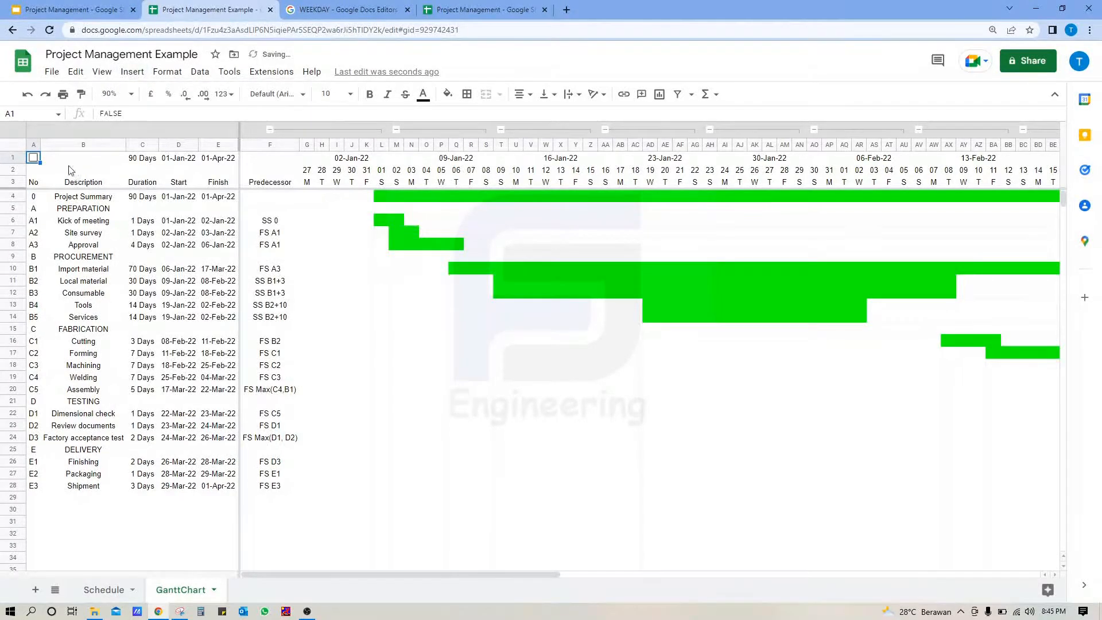
click(35, 160)
click(34, 160)
- Calculate the project's working days in F1 with the formula =NETWORKDAYS(D1,E1,1)
click(145, 162)
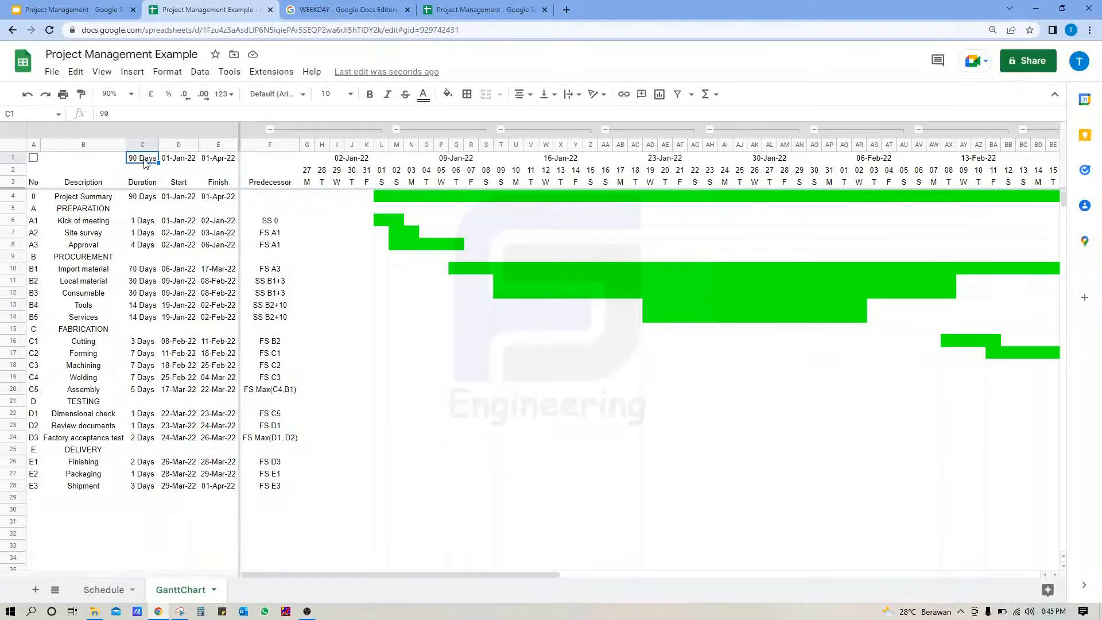
click(265, 159)
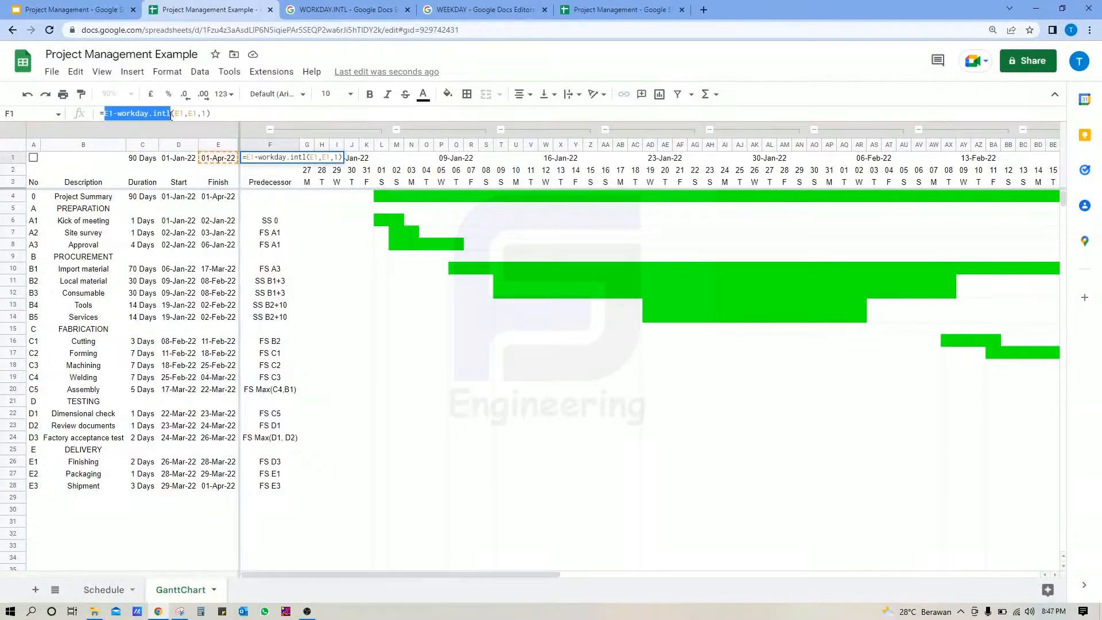
text(netw(E1,E1,1)
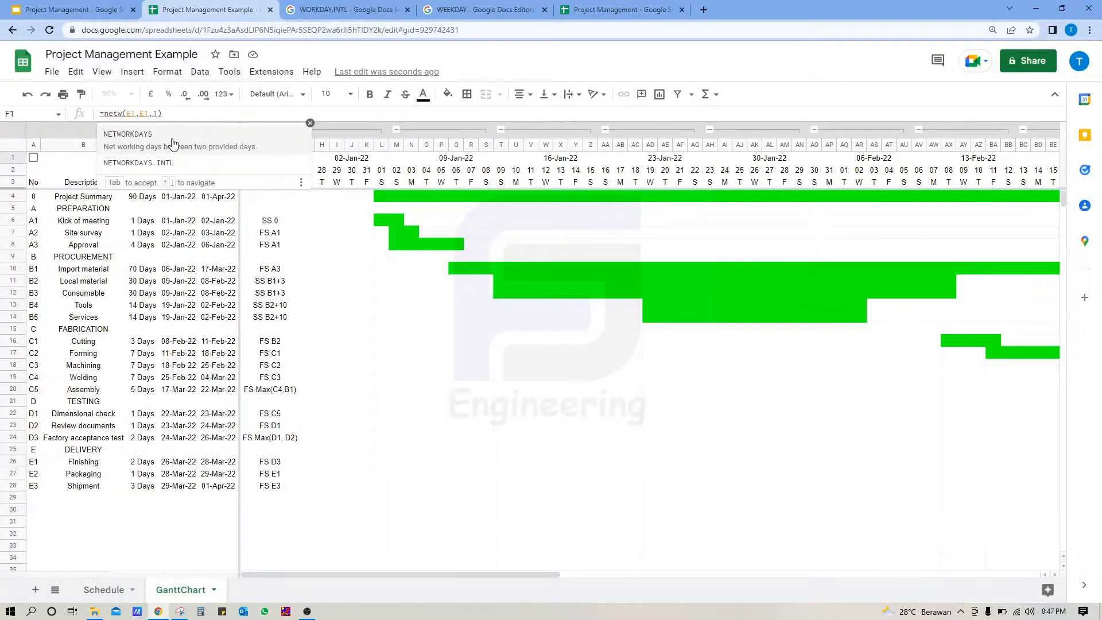
click(170, 139)
text(d1)
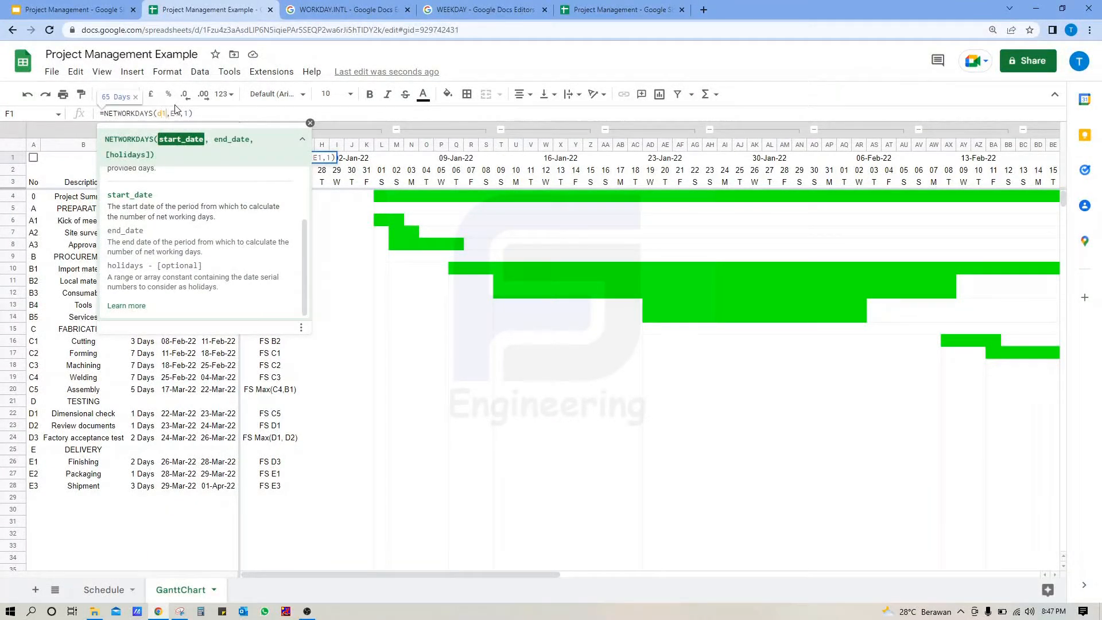
key(Return)
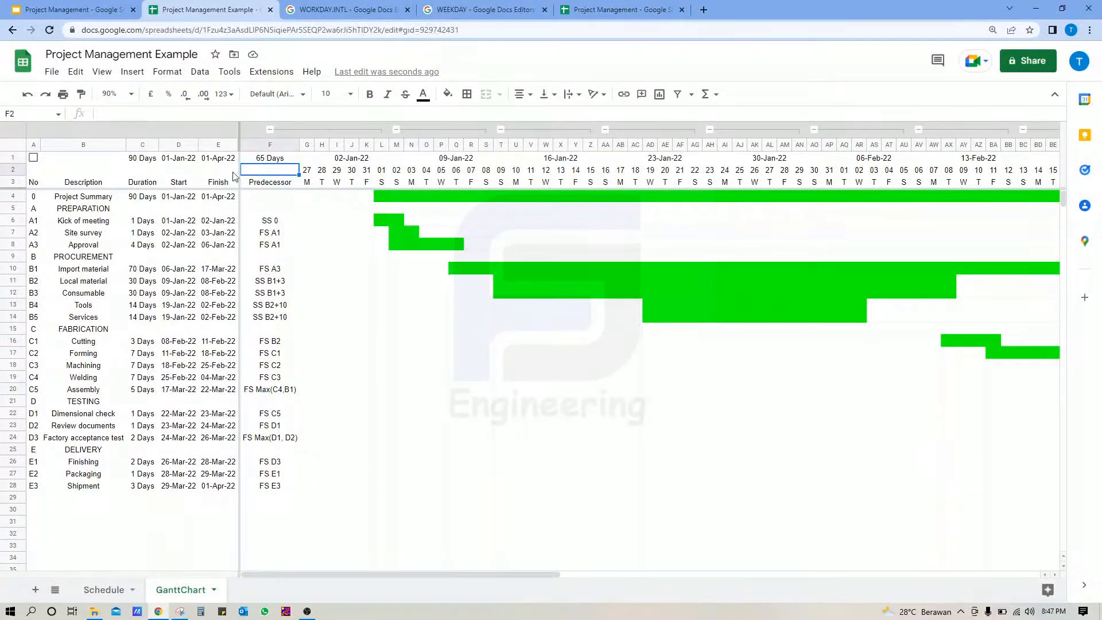
- Wrap the G2+1 formula of date cell H2 in an IF function and tick the A1 box
click(36, 159)
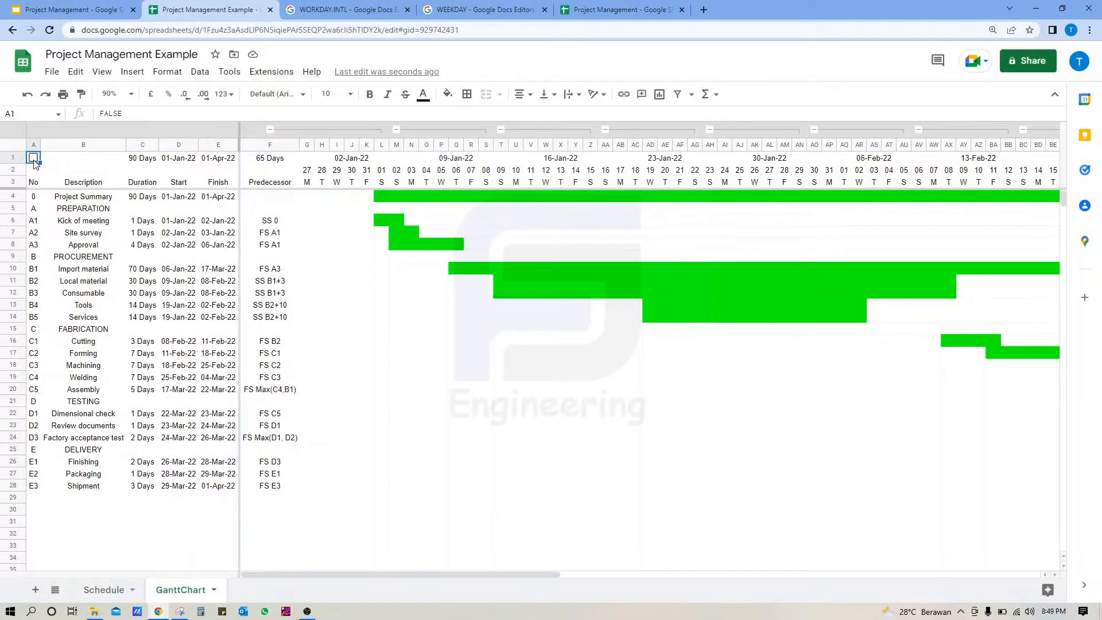
click(308, 170)
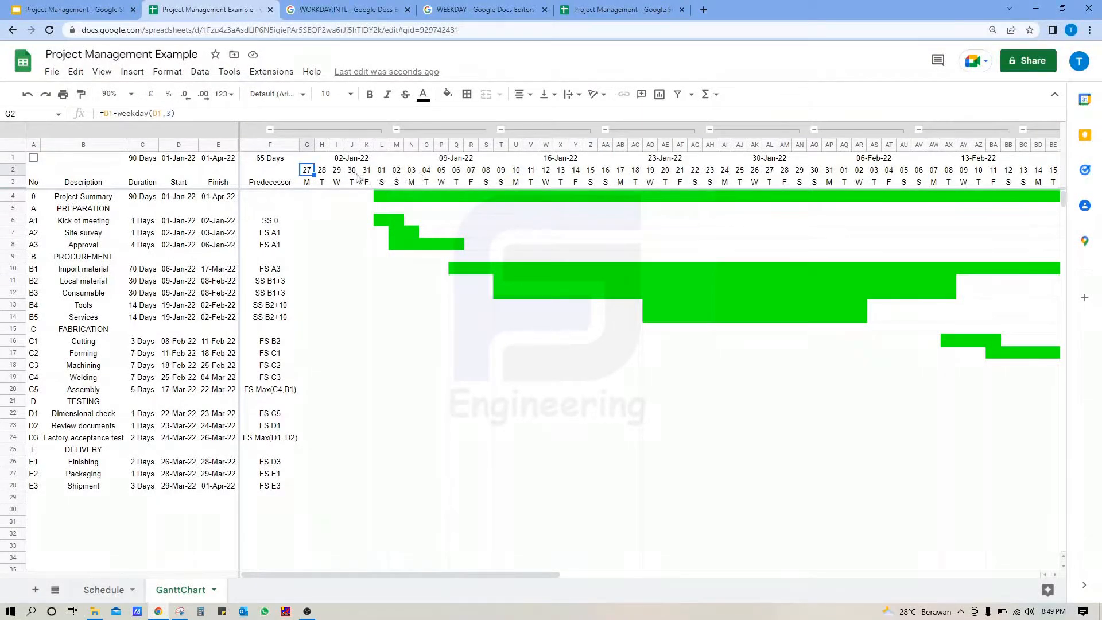
click(322, 170)
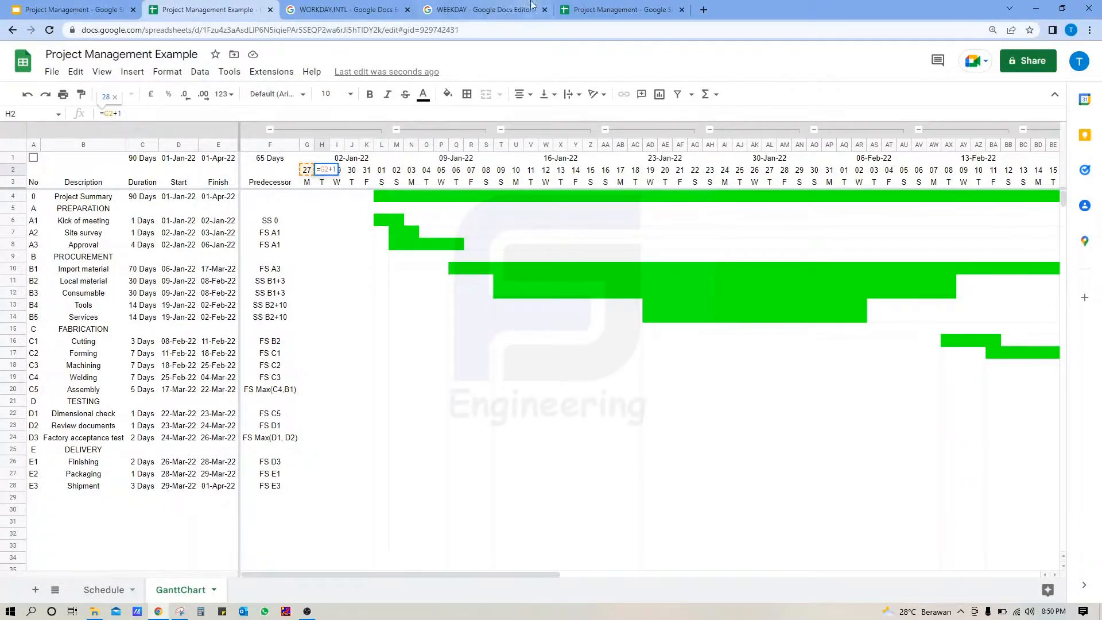
text(if()
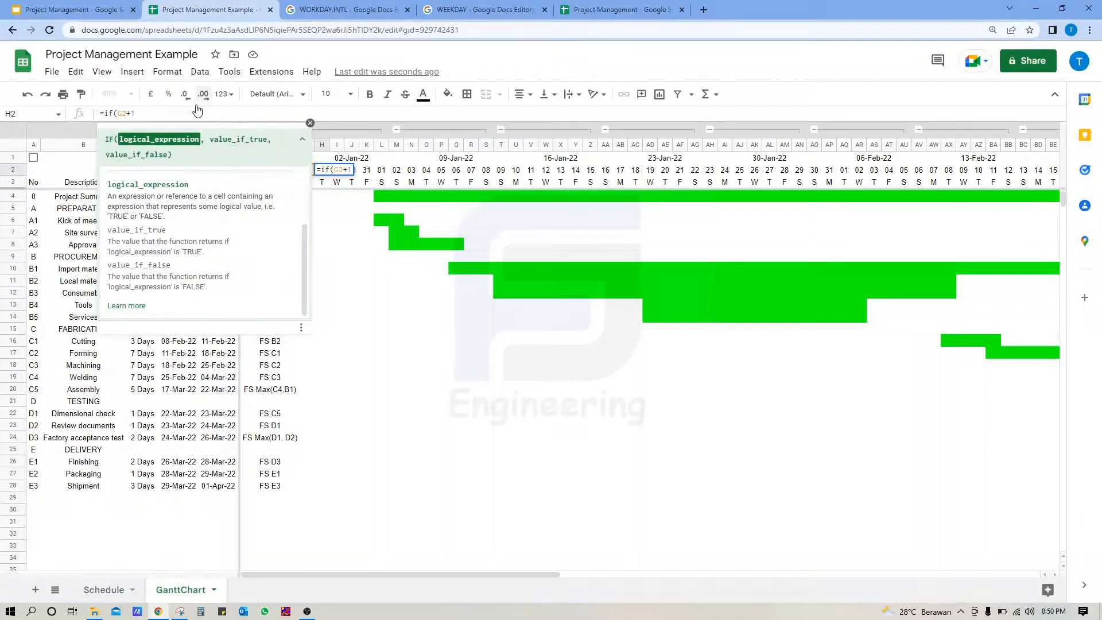
click(33, 158)
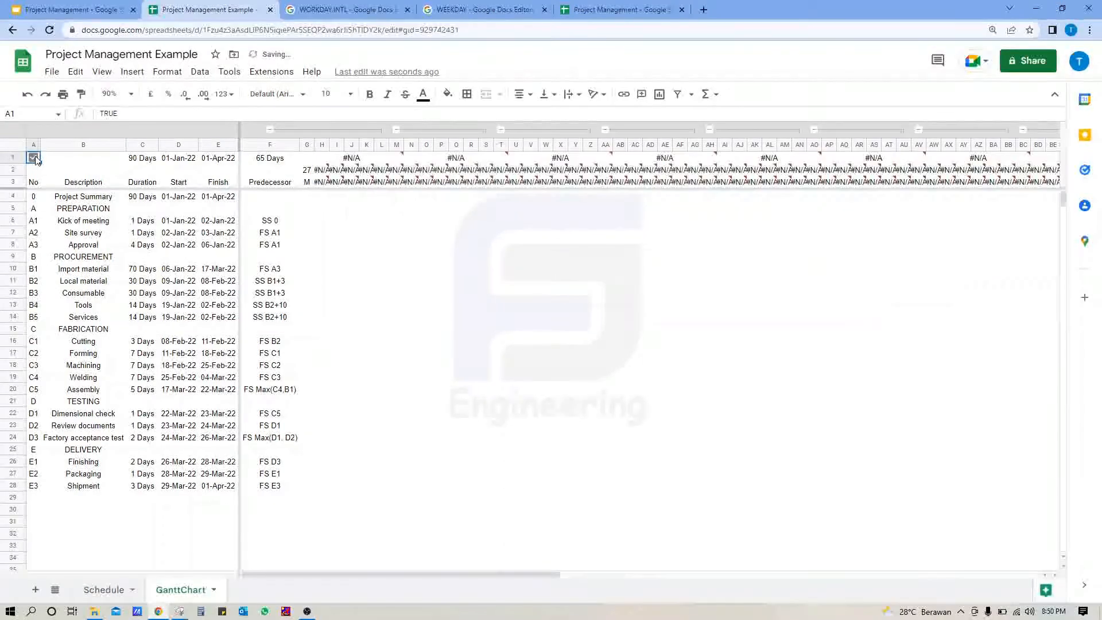
- Make the absolute reference $A$1 the condition of H2's IF formula, keeping G2+1 as the value if true
click(309, 172)
double_click(317, 170)
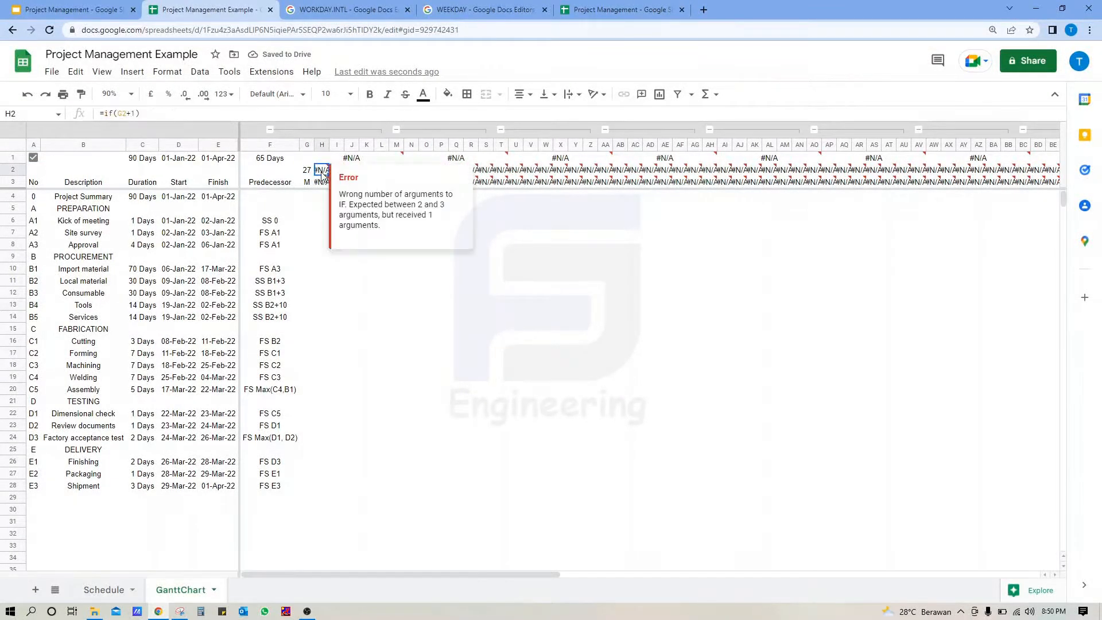
click(117, 113)
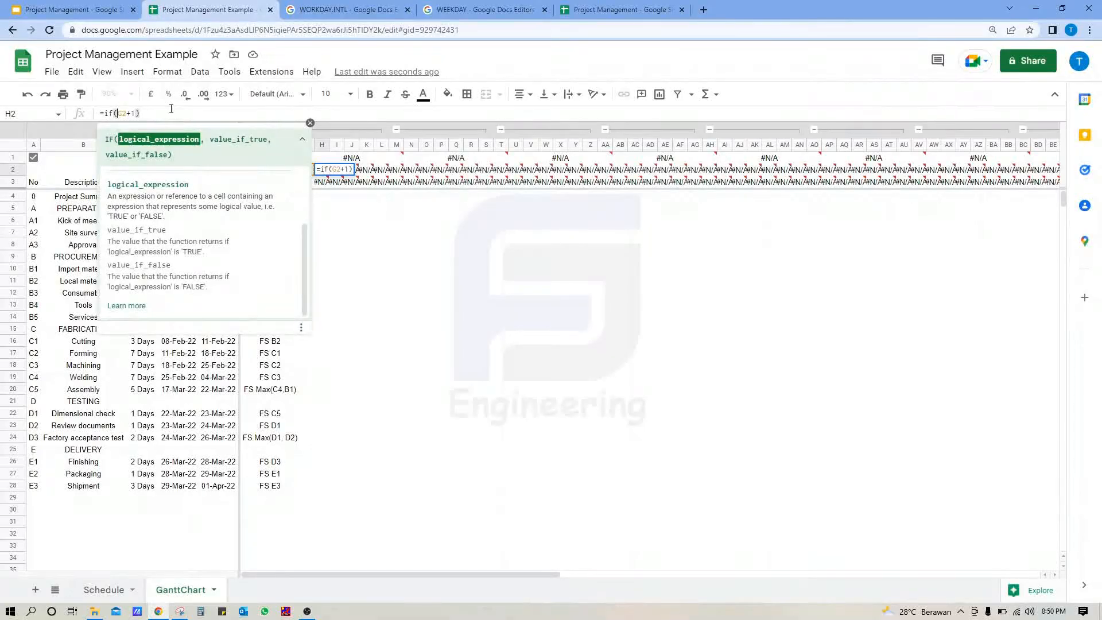
text(A1)
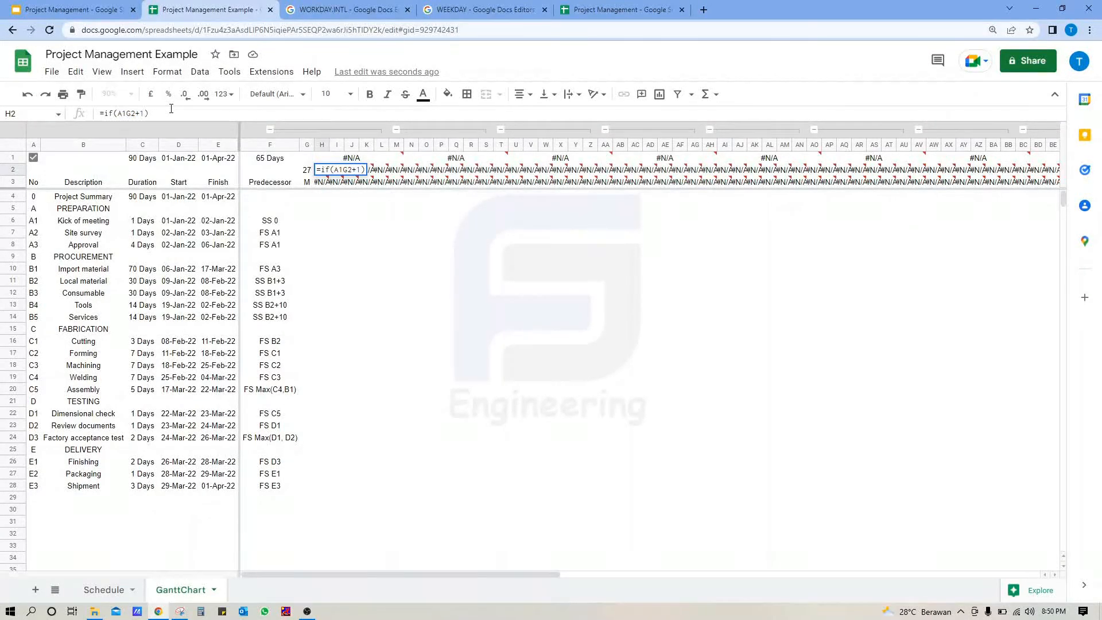
text(,)
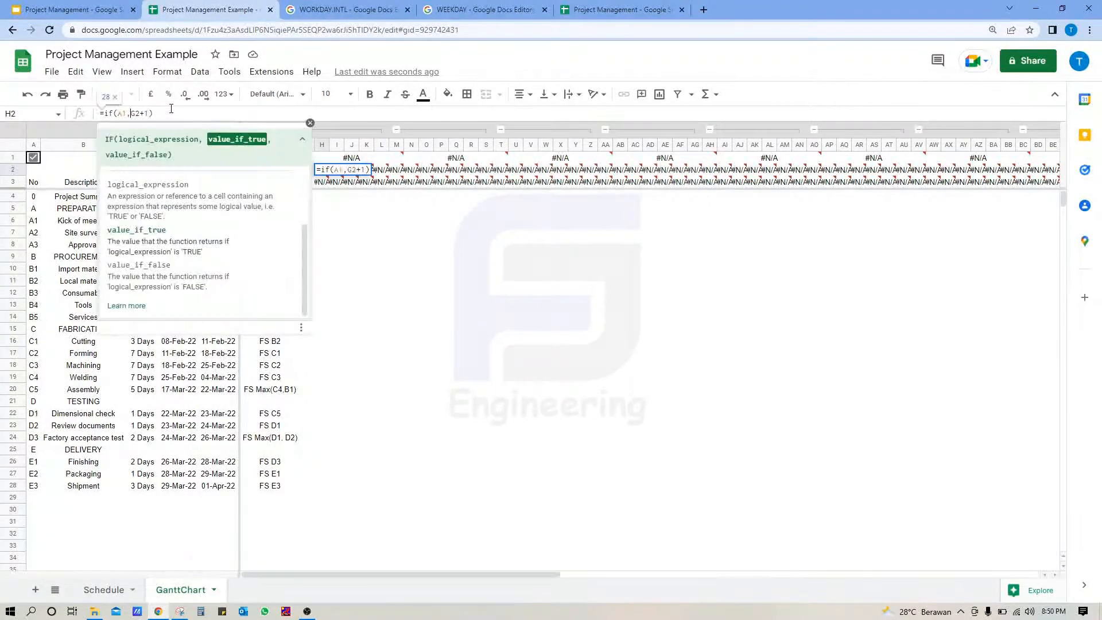
key(F4)
key(F4)
key(F4)
key(F4)
click(121, 113)
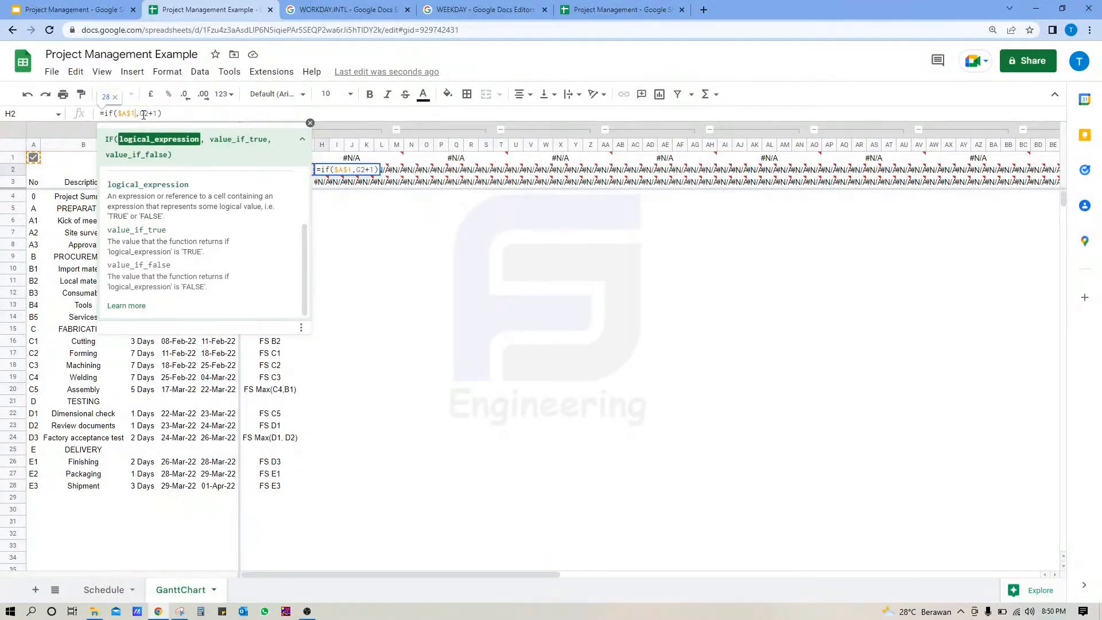
key(F4)
click(180, 108)
- Add WORKDAY.INTL as the value if false in H2's formula, with G2 as start date and 1 as number of days
text(,work)
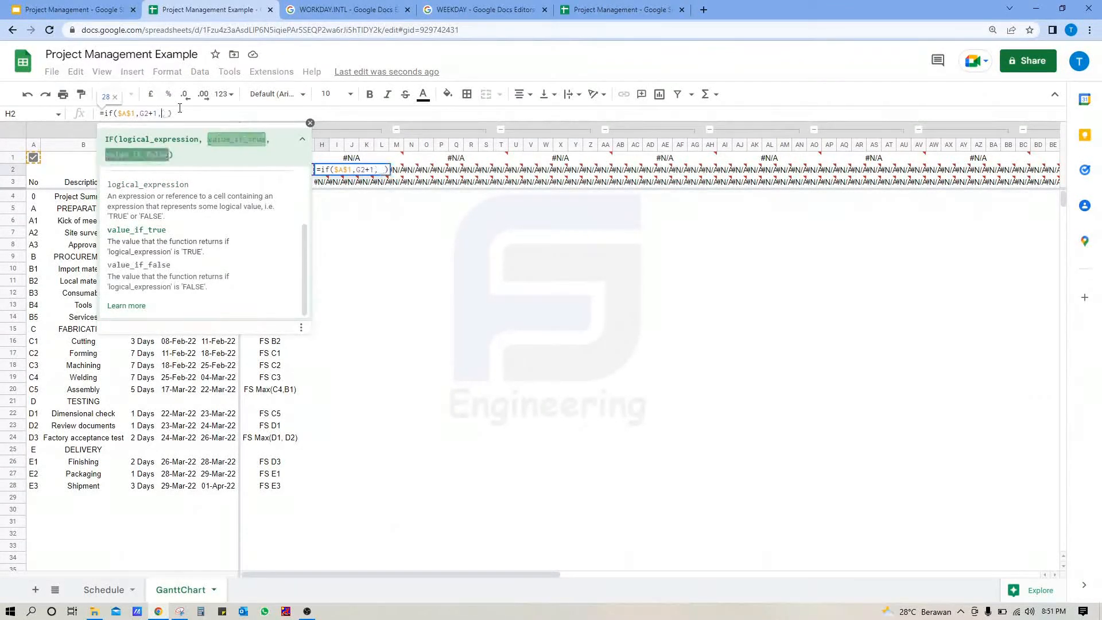
text(day.i)
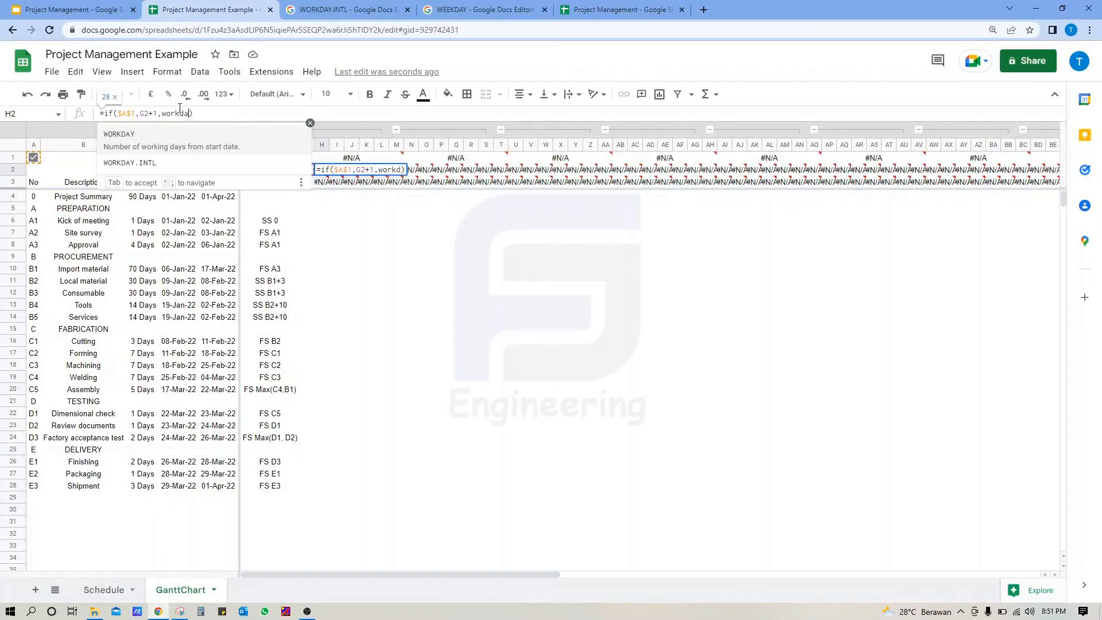
text(ntl)
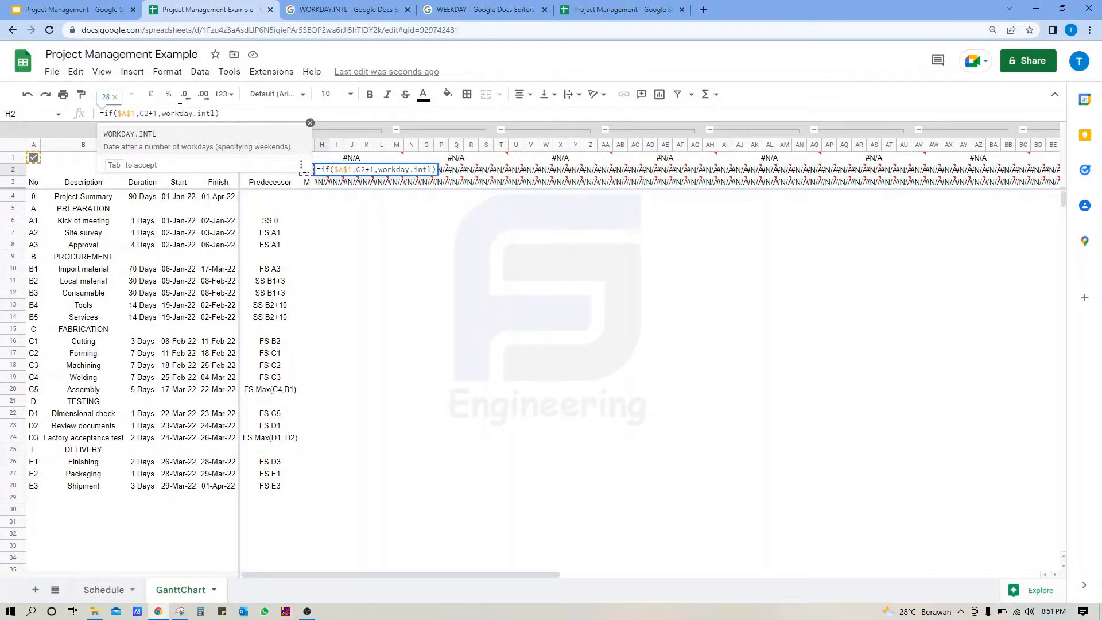
text(()
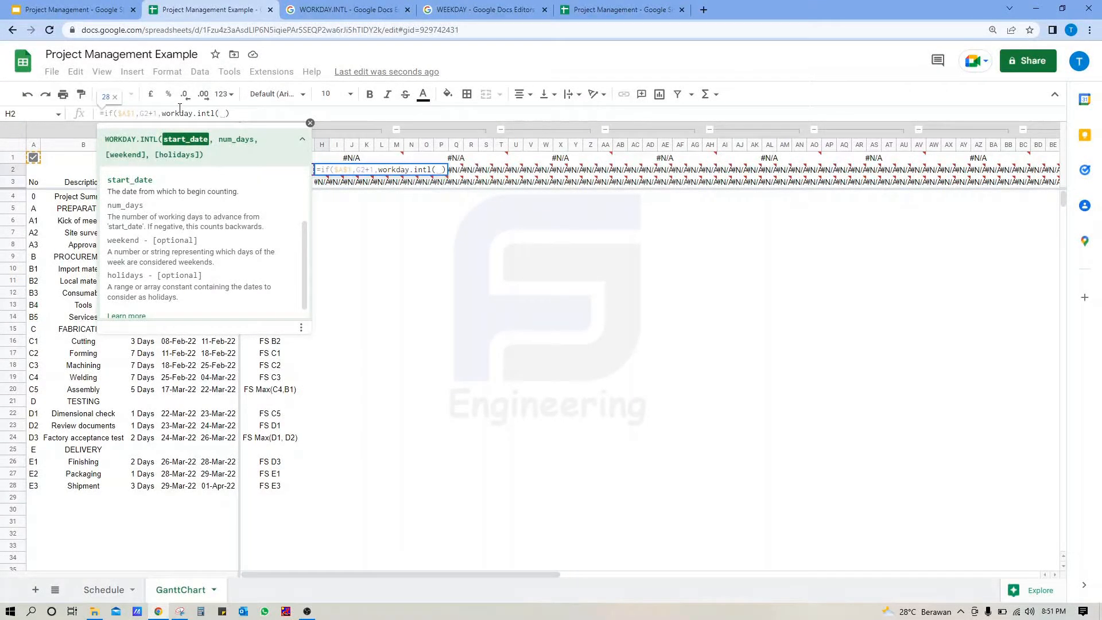
text(g2+1)
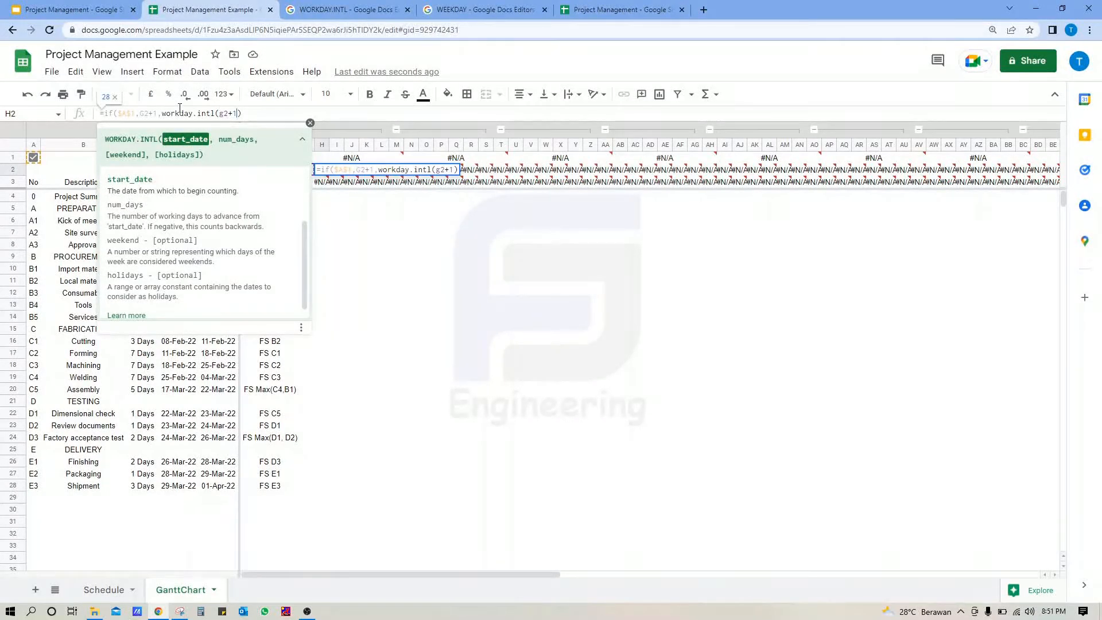
text(,1,)
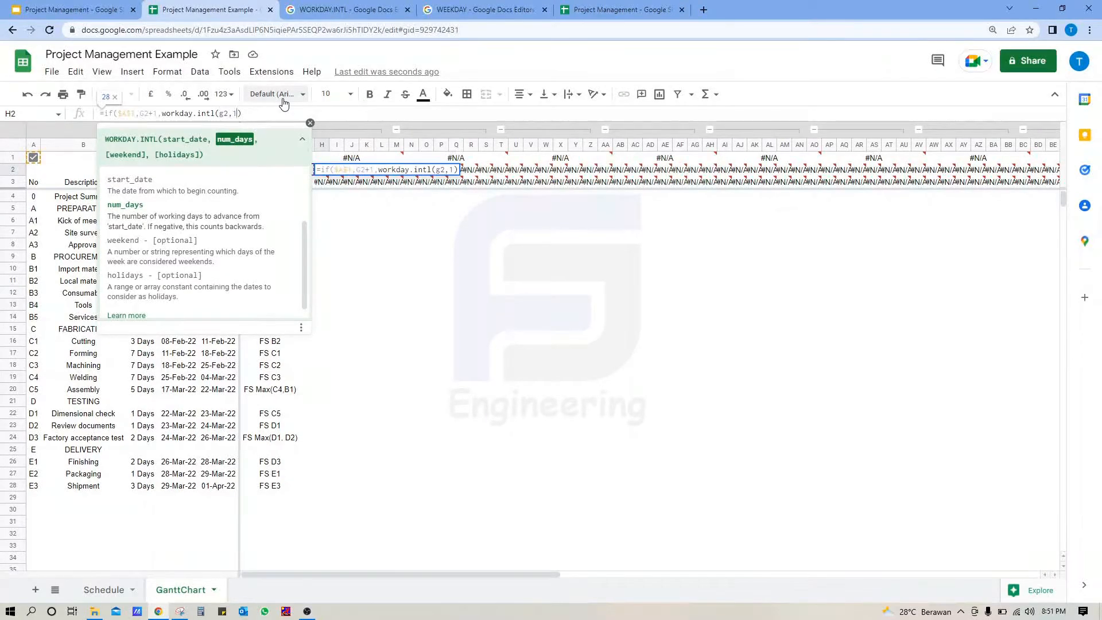
- Look up the WORKDAY.INTL weekend codes in the help page and complete H2's formula with weekend code 1
click(138, 315)
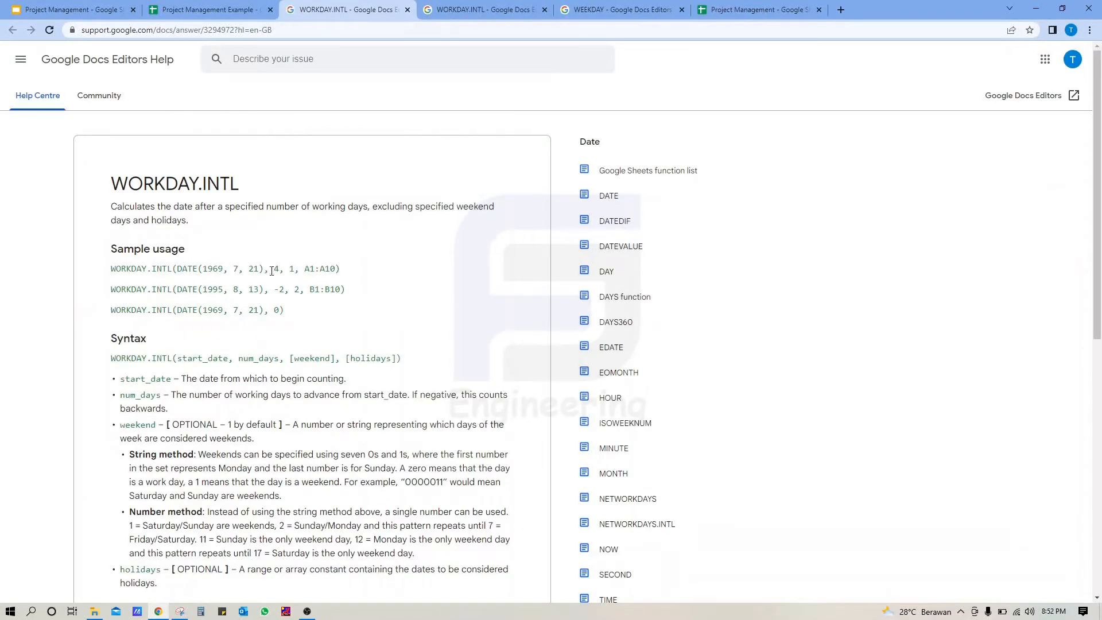
scroll(251, 351, down, 3)
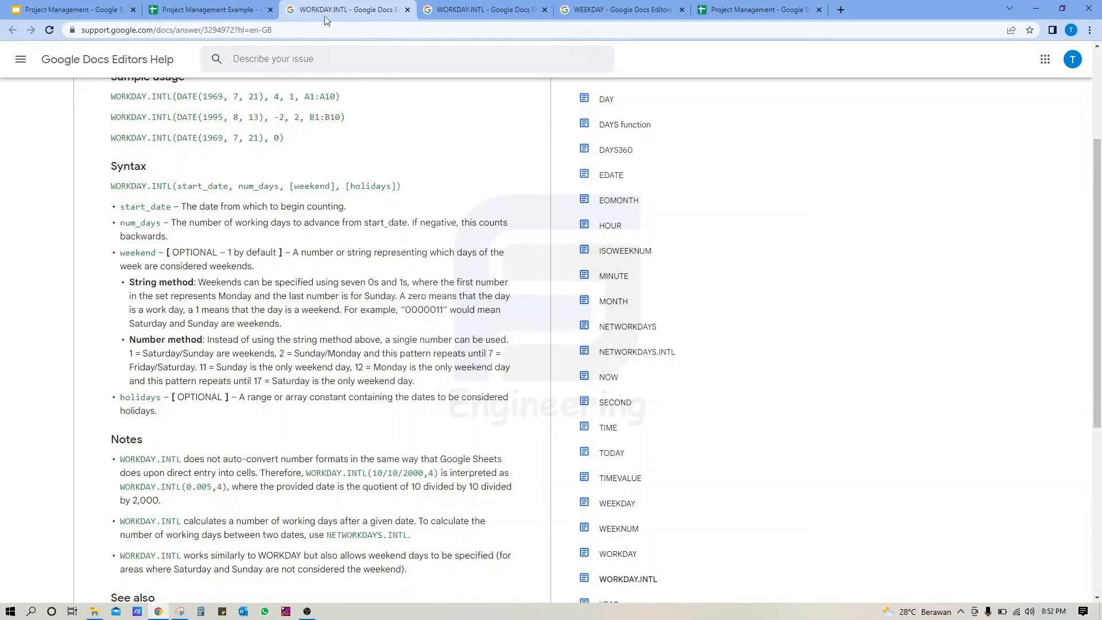
click(213, 10)
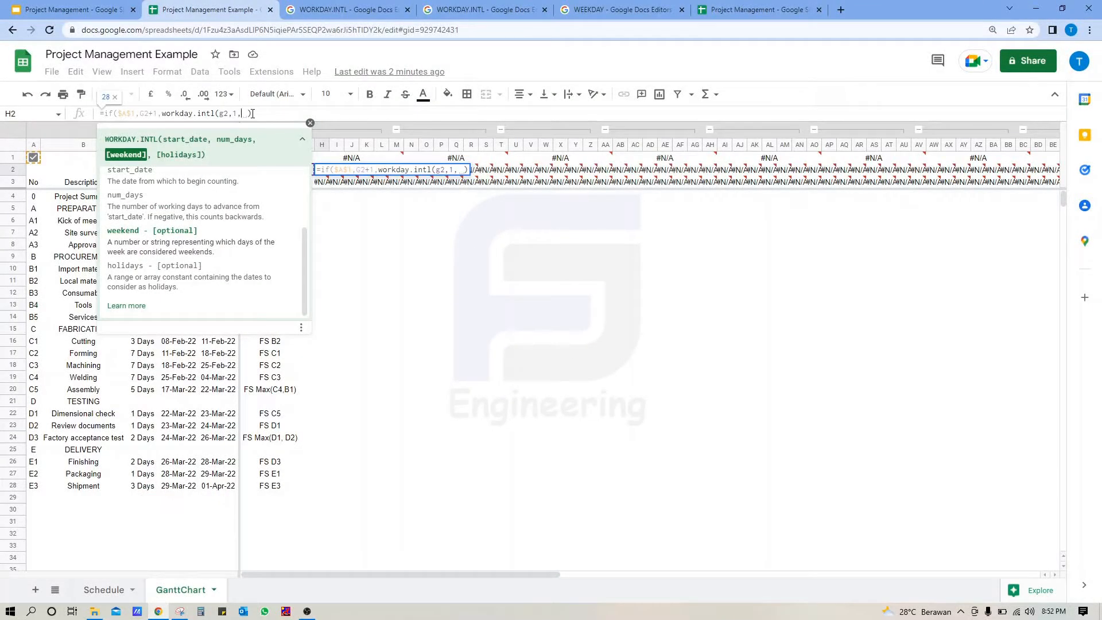
text(1))
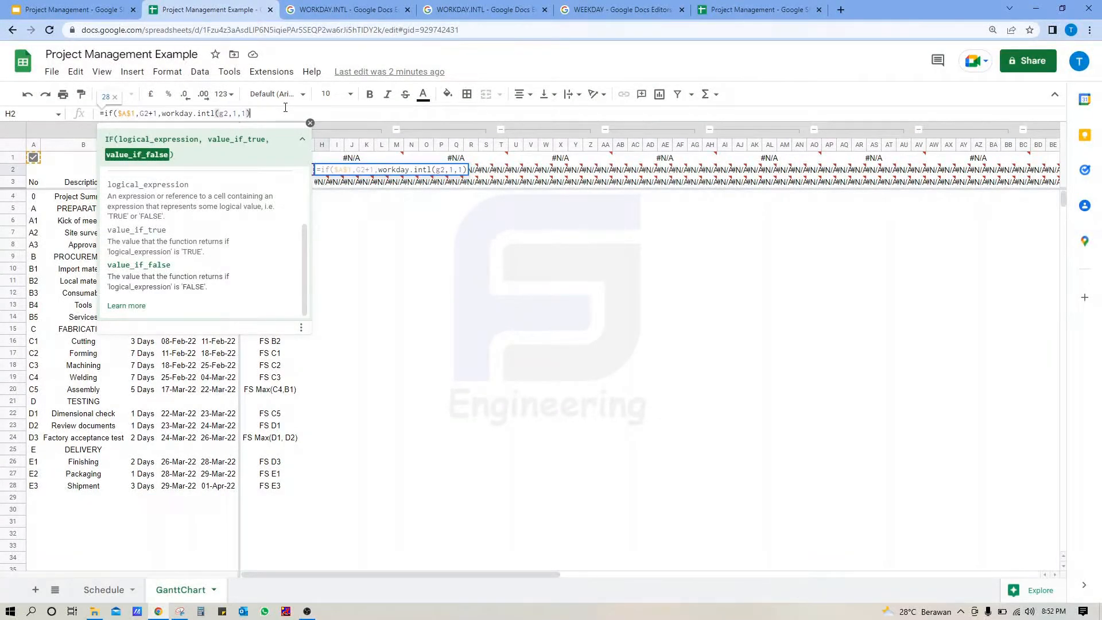
key(Return)
key(Up)
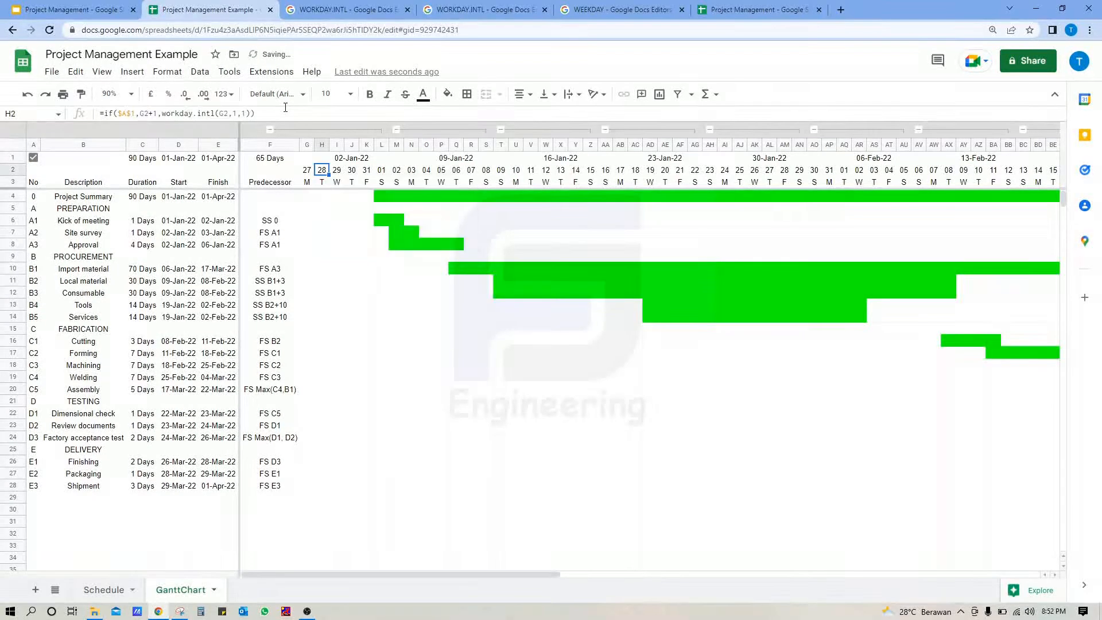
- Copy H2's formula across the date row I2:DG2 and test the timeline with the A1 box unticked and ticked
key(ctrl+c)
click(340, 174)
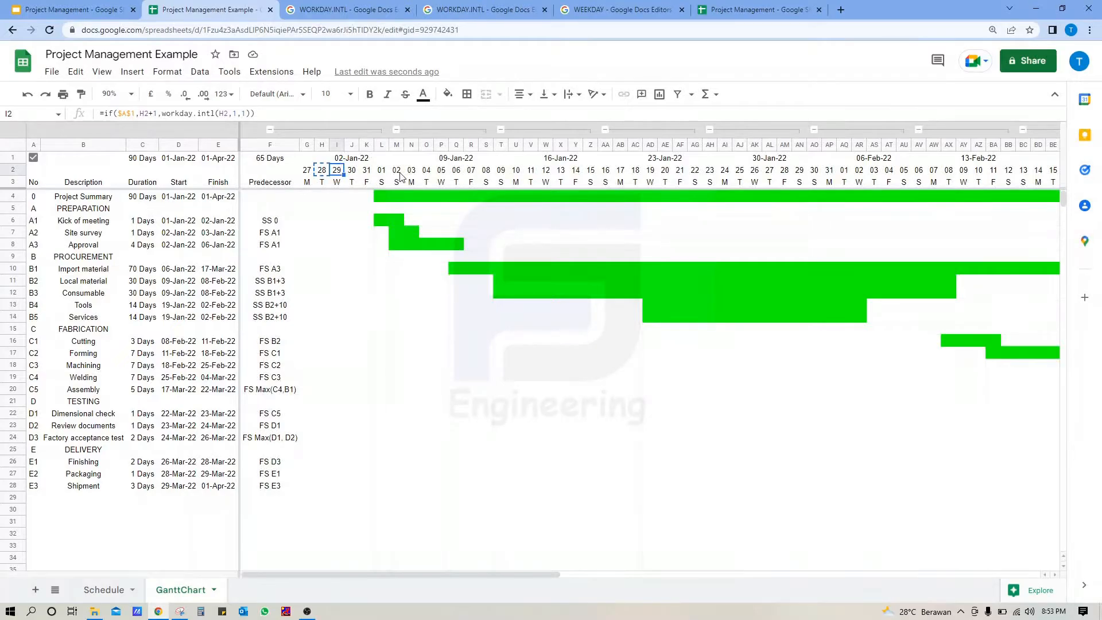
key(ctrl+shift+Right)
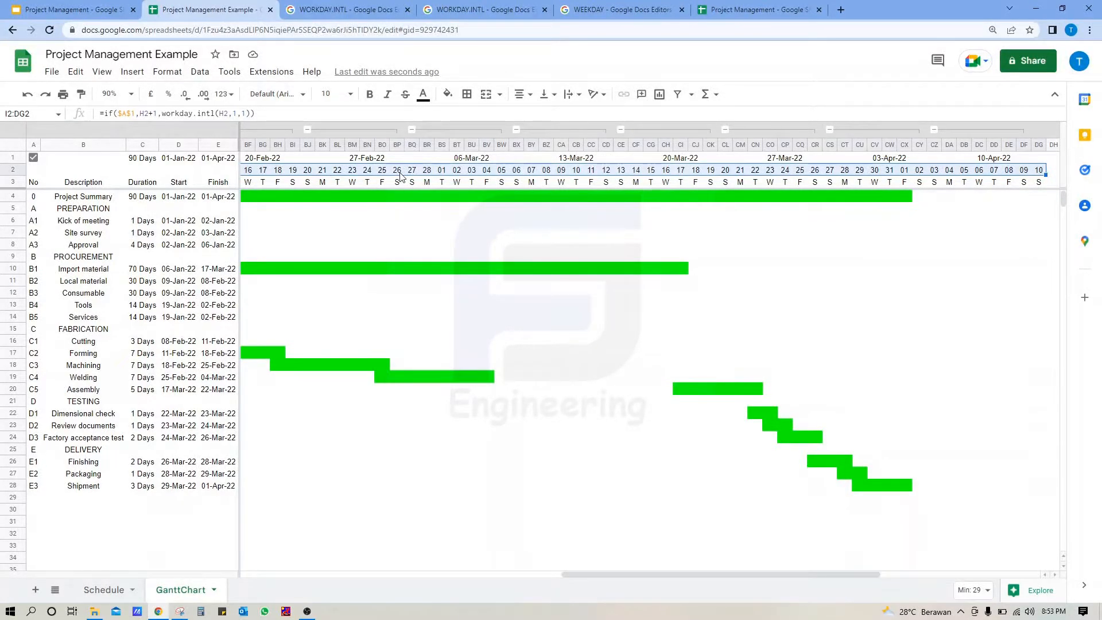
key(ctrl+v)
drag(605, 573, 266, 538)
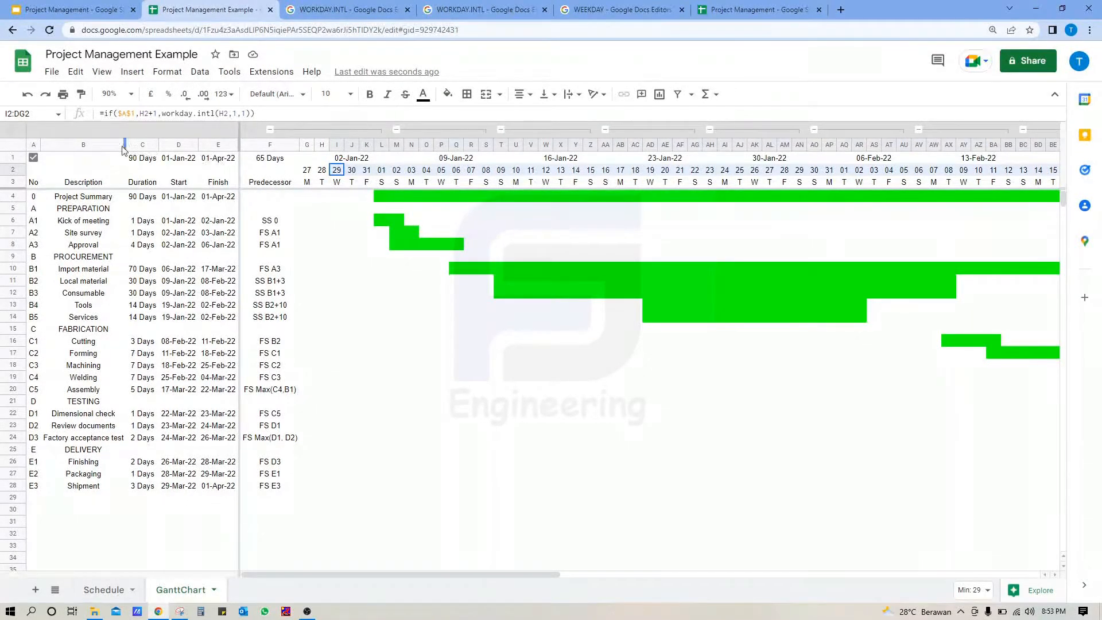
click(33, 158)
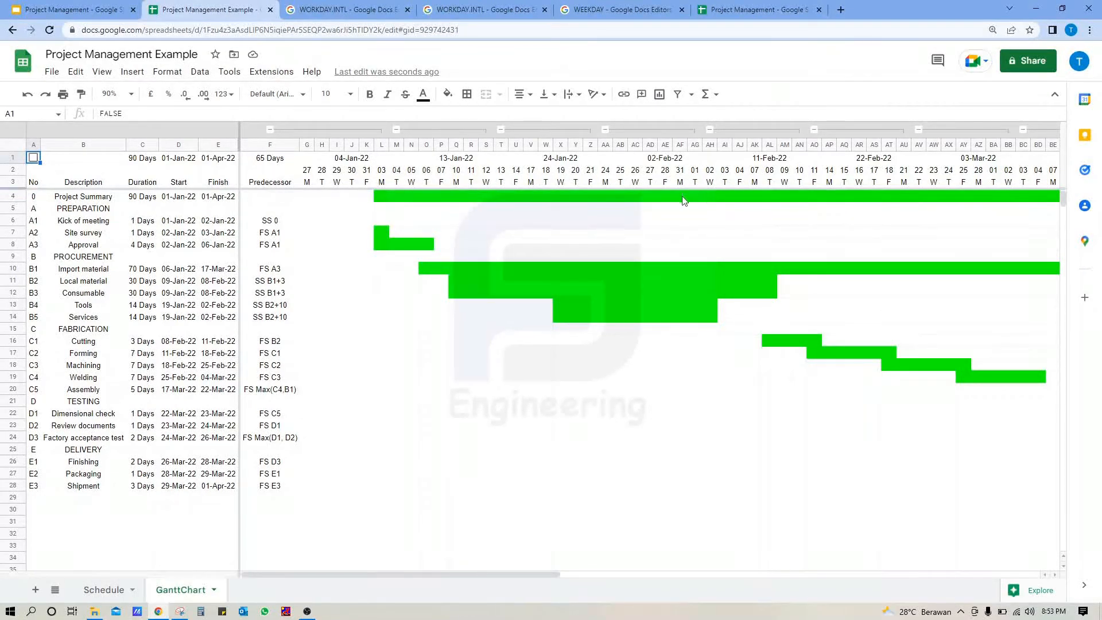
click(34, 158)
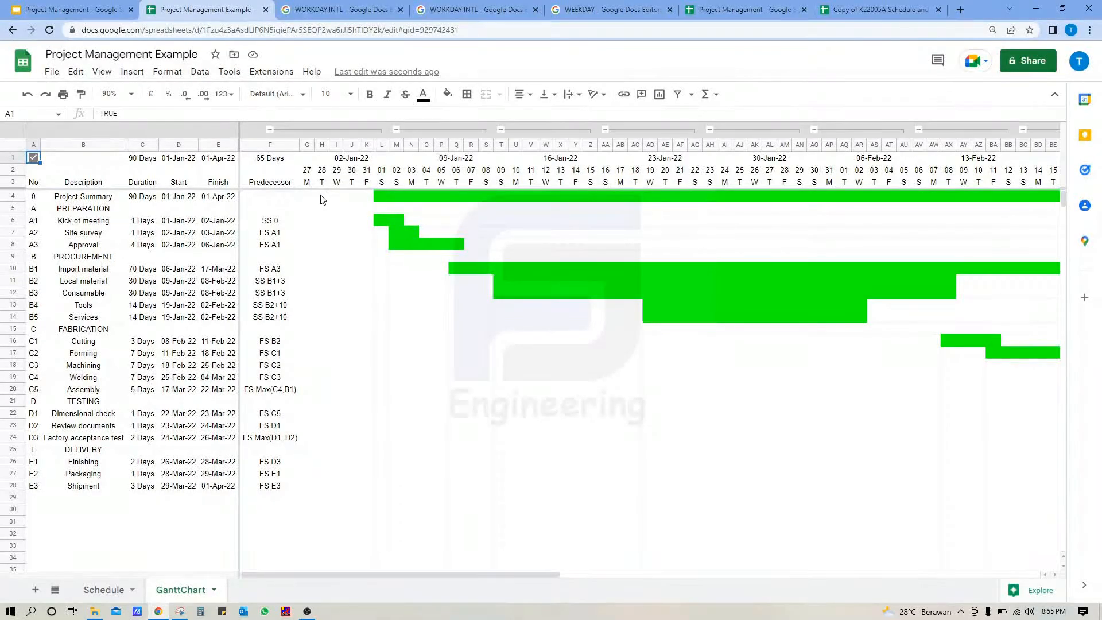
- Add a second conditional format rule for the timeline range G2:DG29 with the condition Custom formula is
click(307, 170)
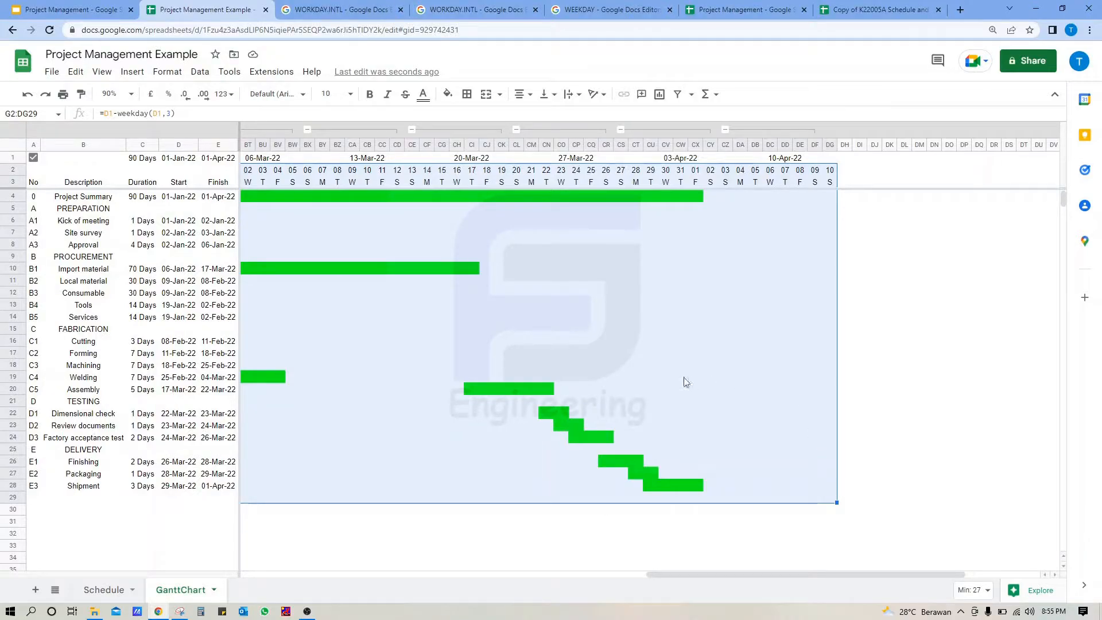
click(167, 71)
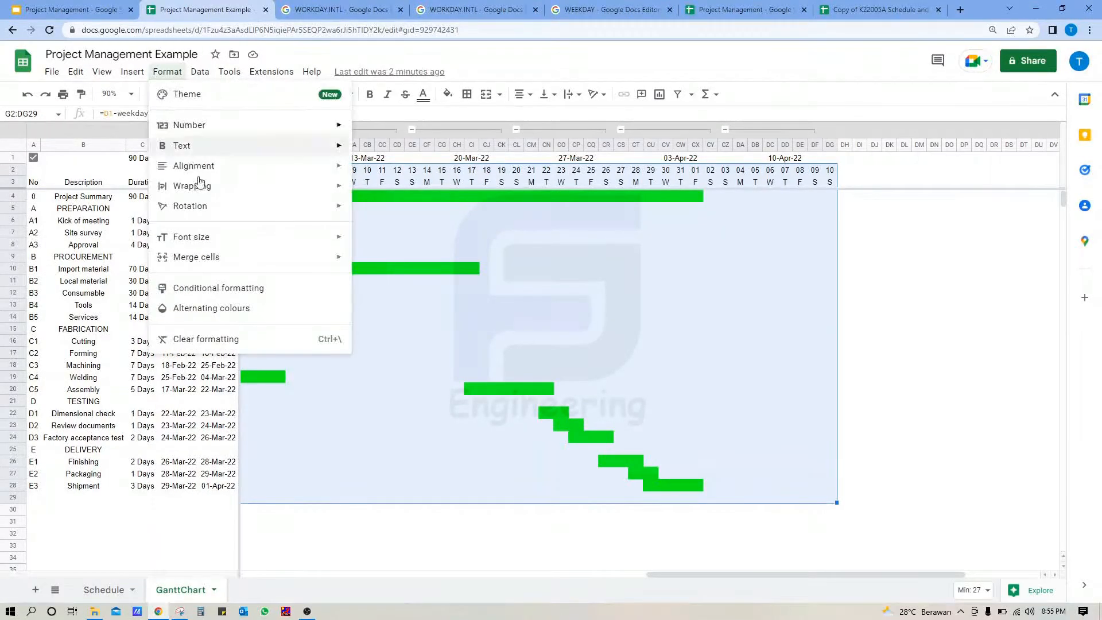
click(217, 287)
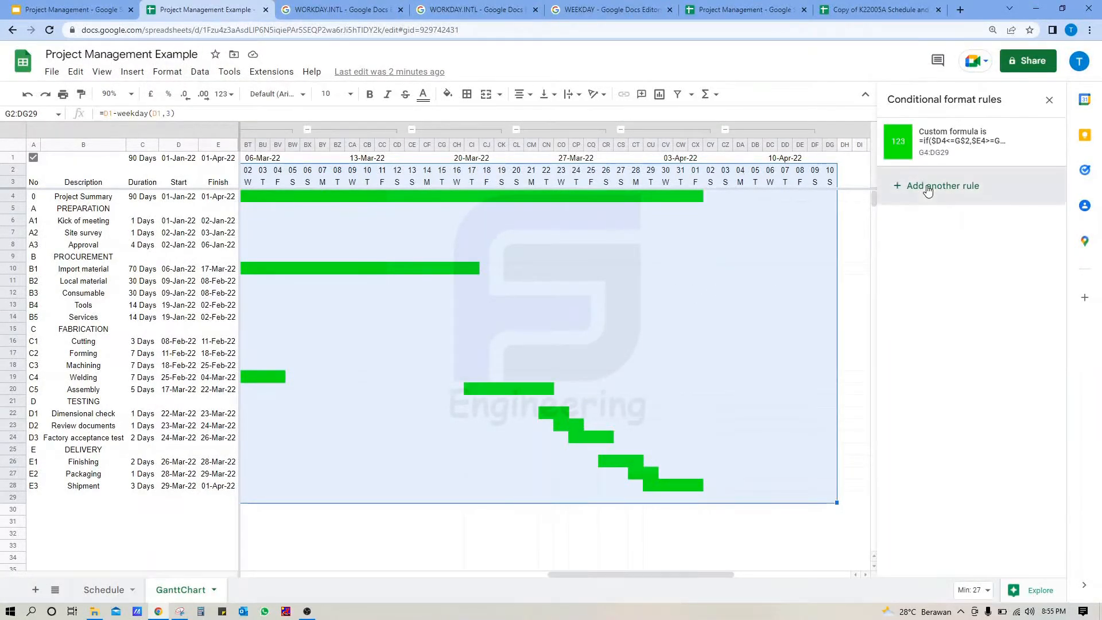
click(927, 186)
click(942, 268)
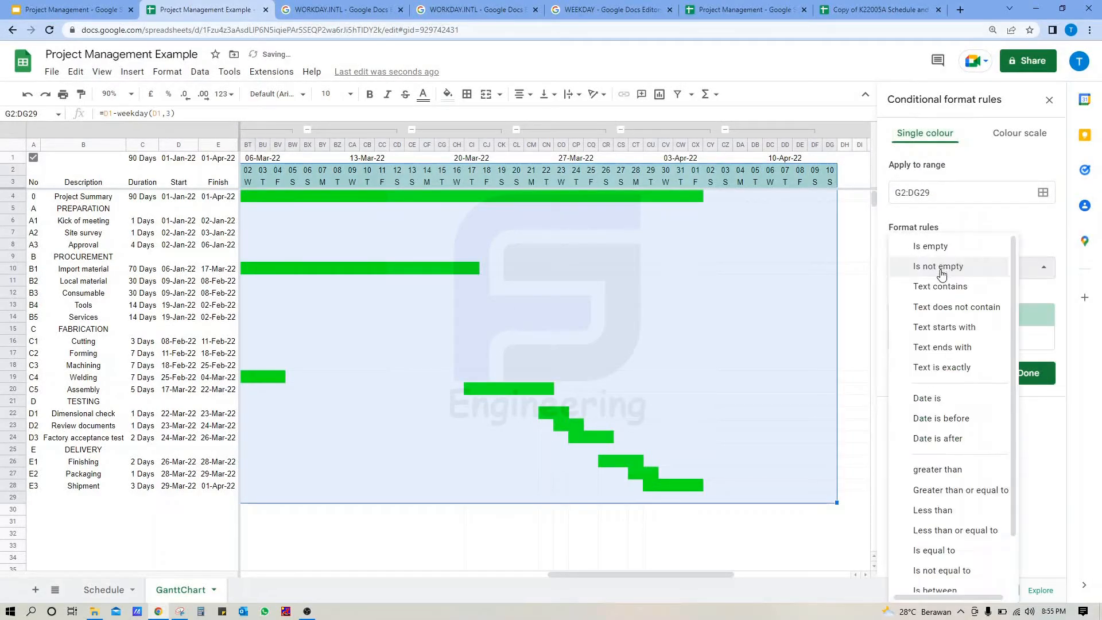
scroll(944, 281, down, 3)
click(954, 581)
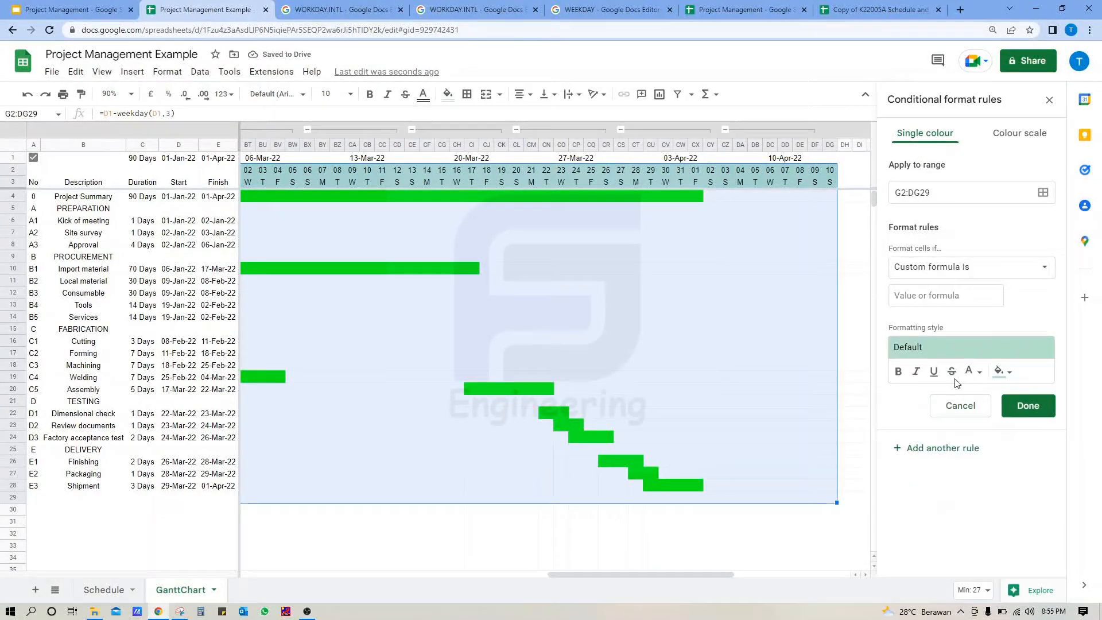
- Enter =networkdays(G$3,G$3)=0 as the custom formula of the new rule on G2:DG29
click(939, 296)
text(=)
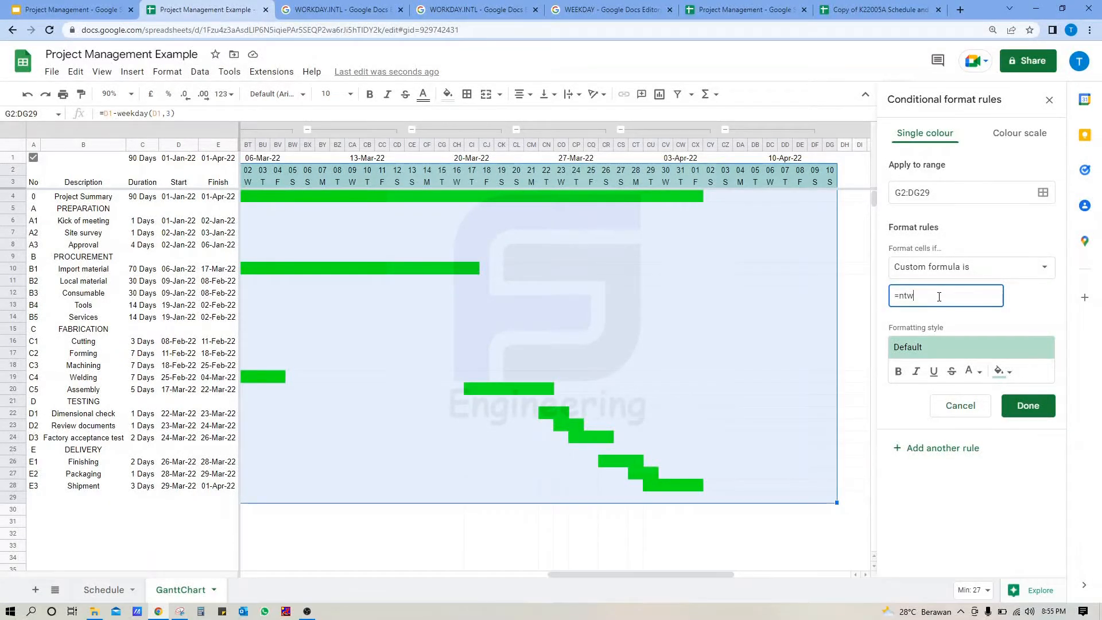
text(networkdays)
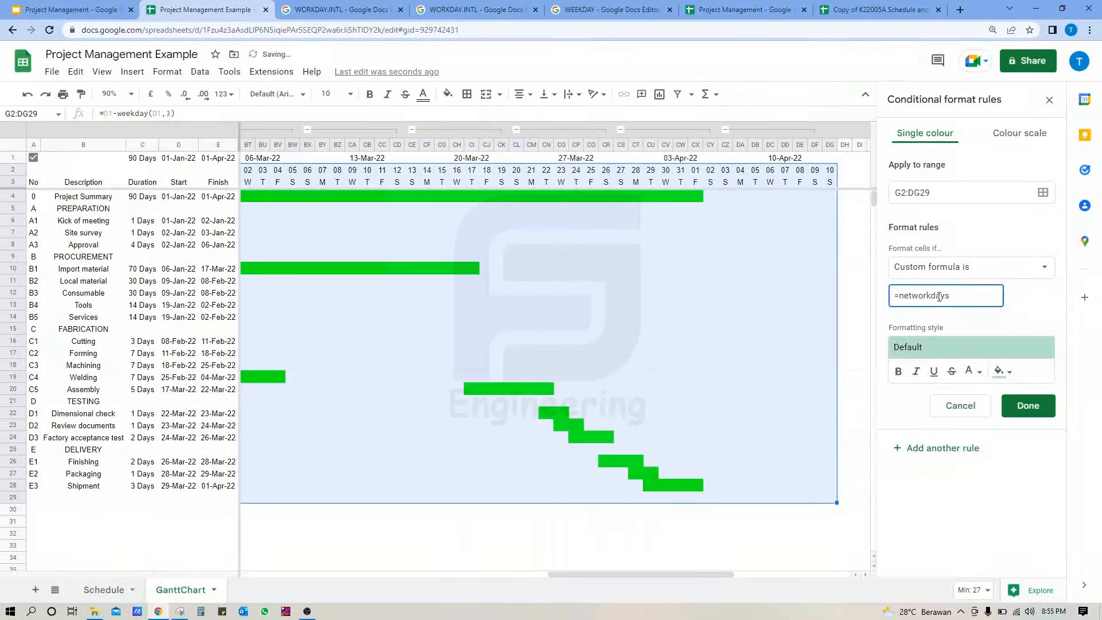
text(0)
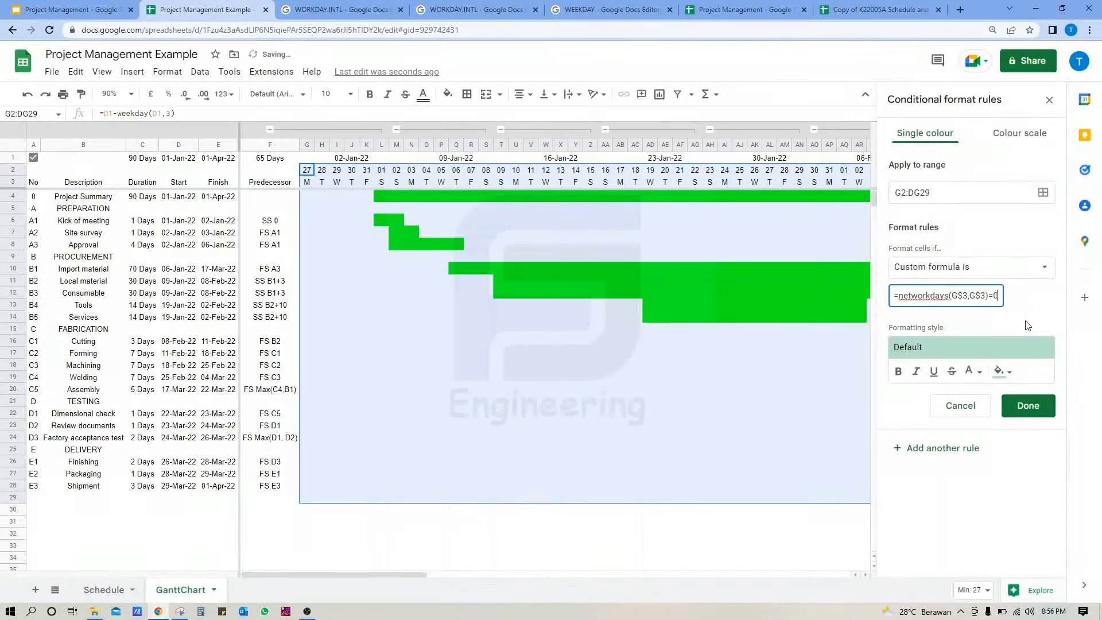
click(1028, 325)
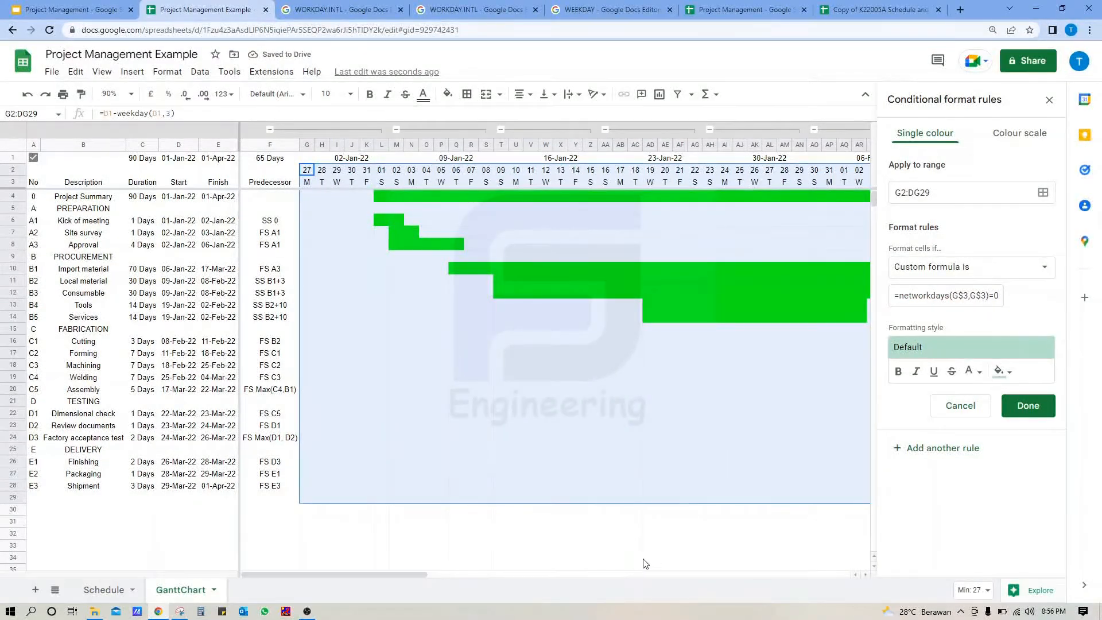
mouse_move(420, 573)
mouse_down()
mouse_move(491, 576)
mouse_move(409, 578)
mouse_up()
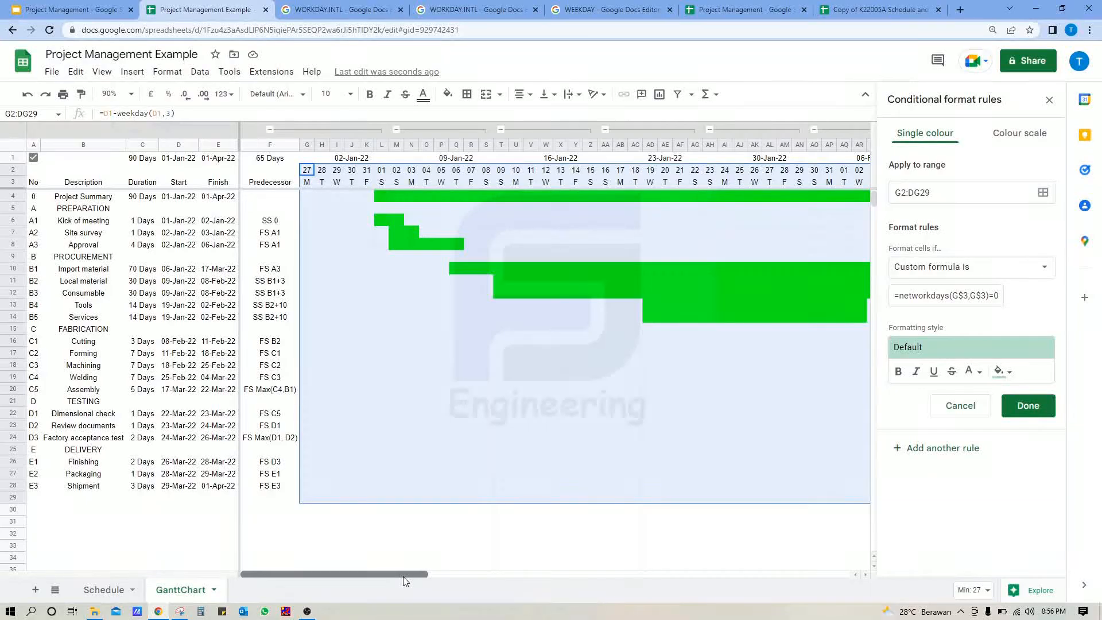
- Change both references in the rule's networkdays formula to the date row, G$2
click(965, 295)
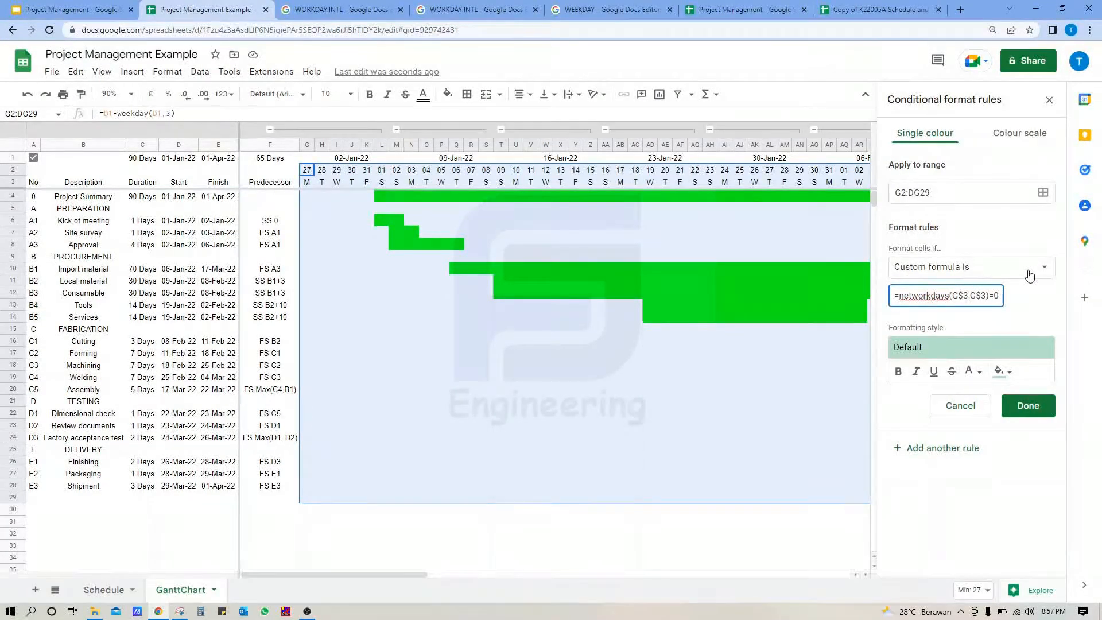
key(BackSpace)
text(2)
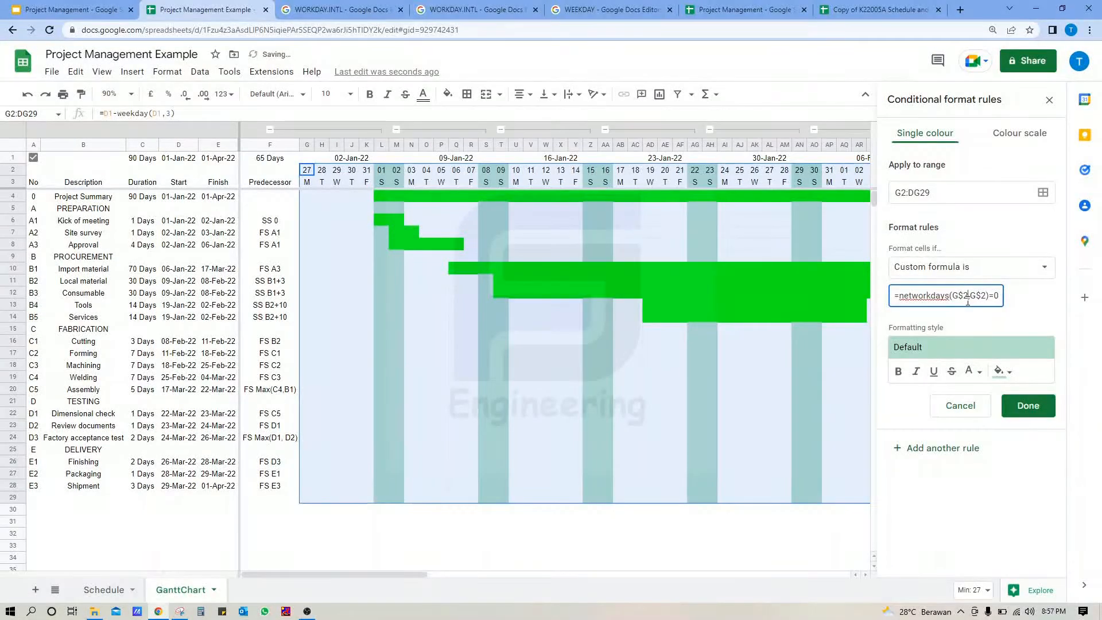
- Give the weekend rule a light grey fill, save it and close the conditional format rules
click(1004, 372)
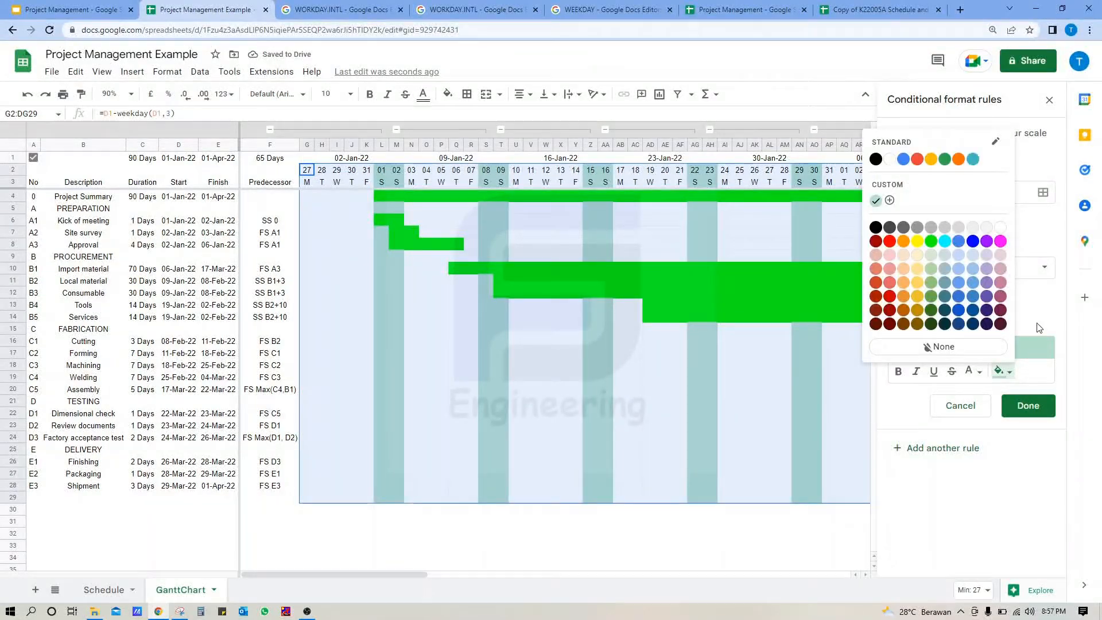
click(972, 229)
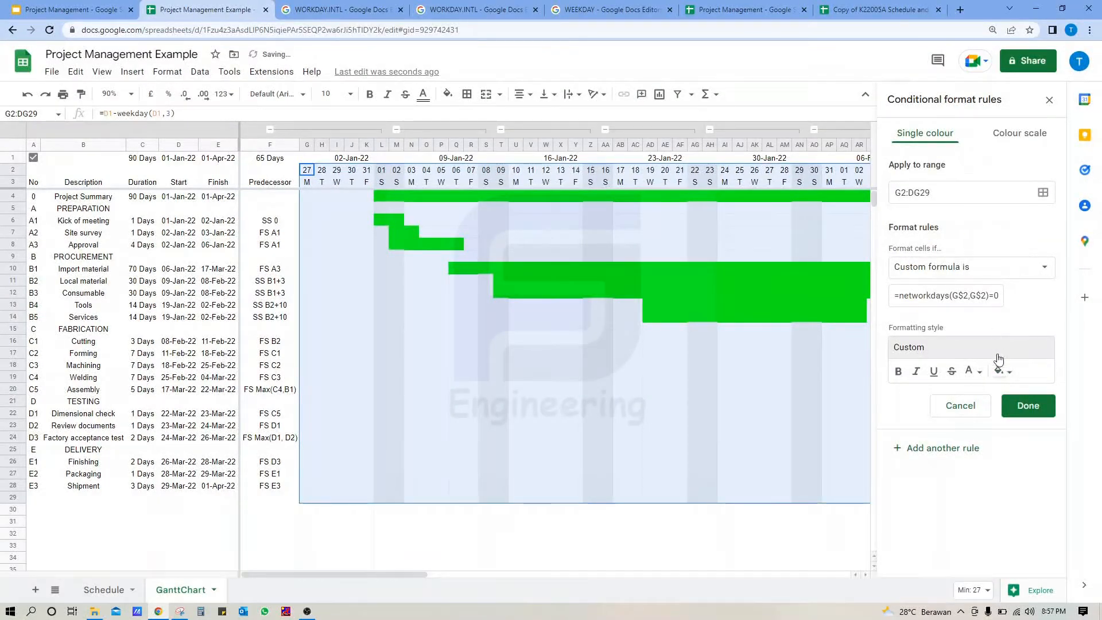
click(1004, 371)
click(961, 233)
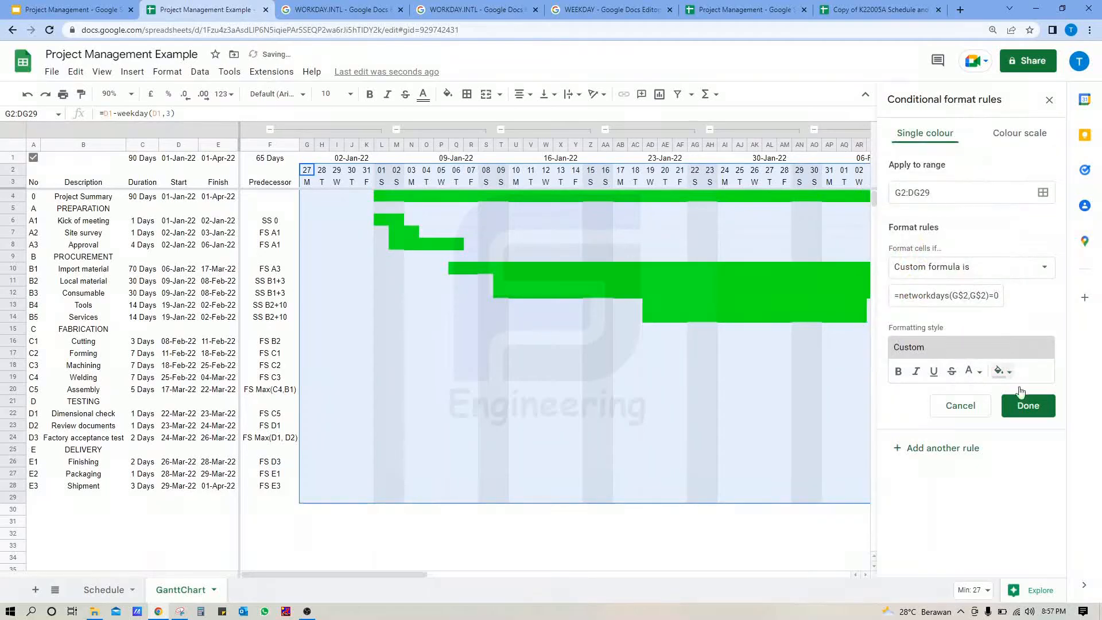
click(1031, 416)
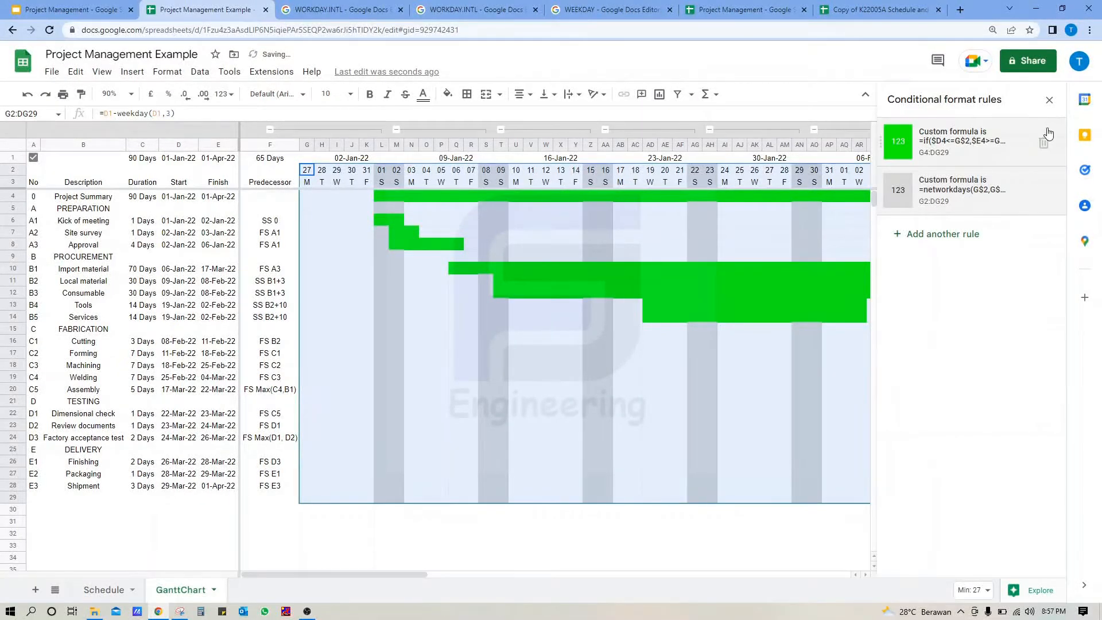
click(1051, 103)
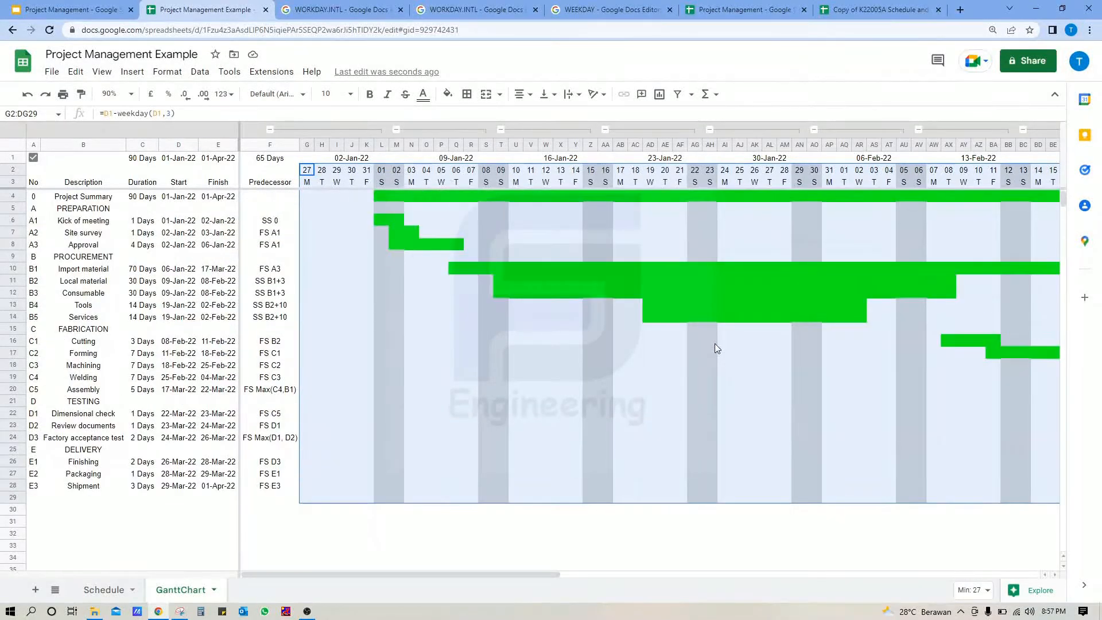
- Test the weekend shading with the A1 tick box unticked and ticked again
click(36, 159)
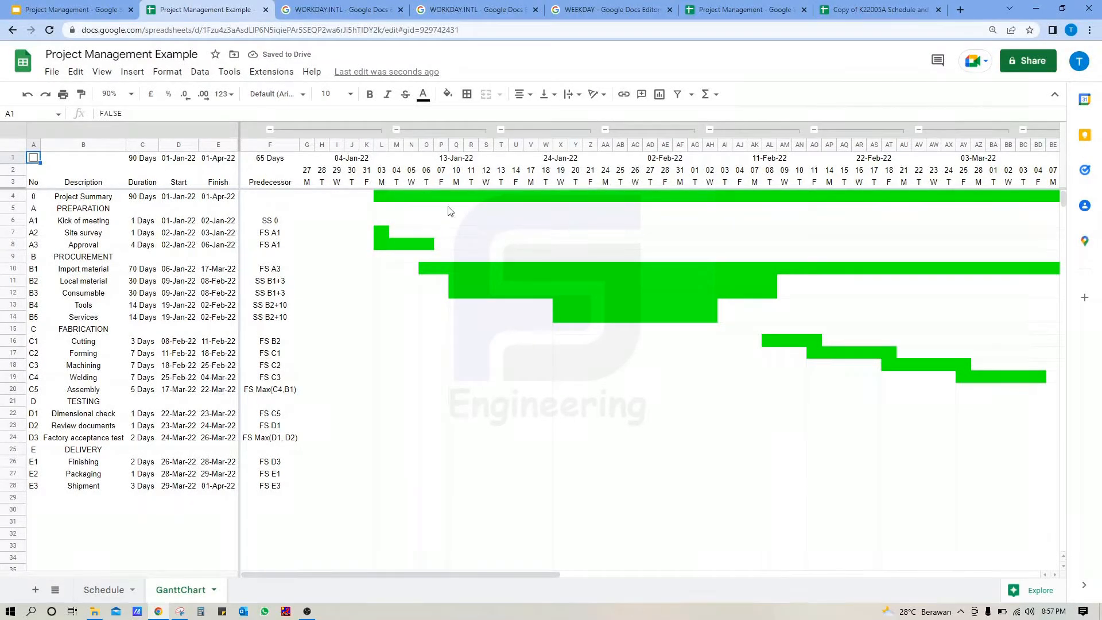
click(33, 159)
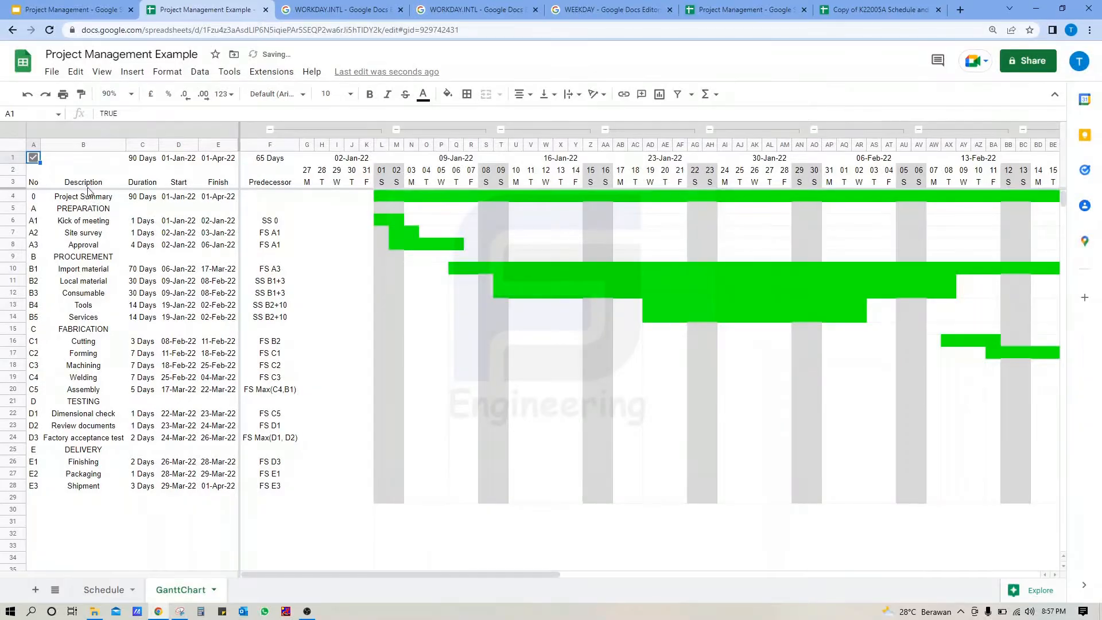
click(86, 183)
click(135, 171)
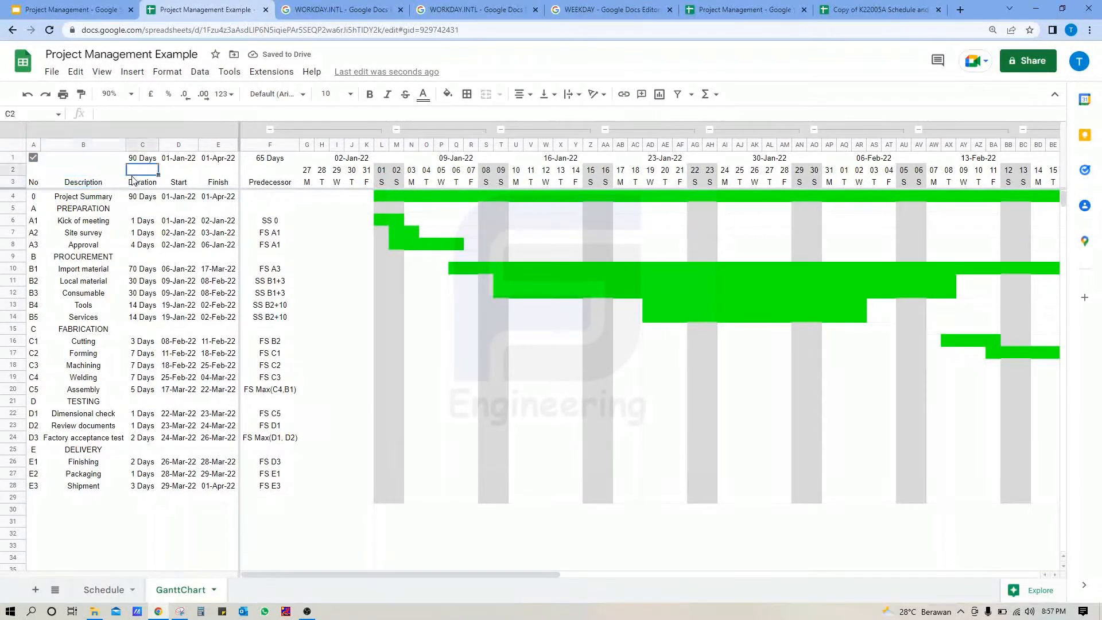
- Merge rows 2 and 3 of each table header from No in column A to Predecessor in column F
drag(35, 170, 35, 182)
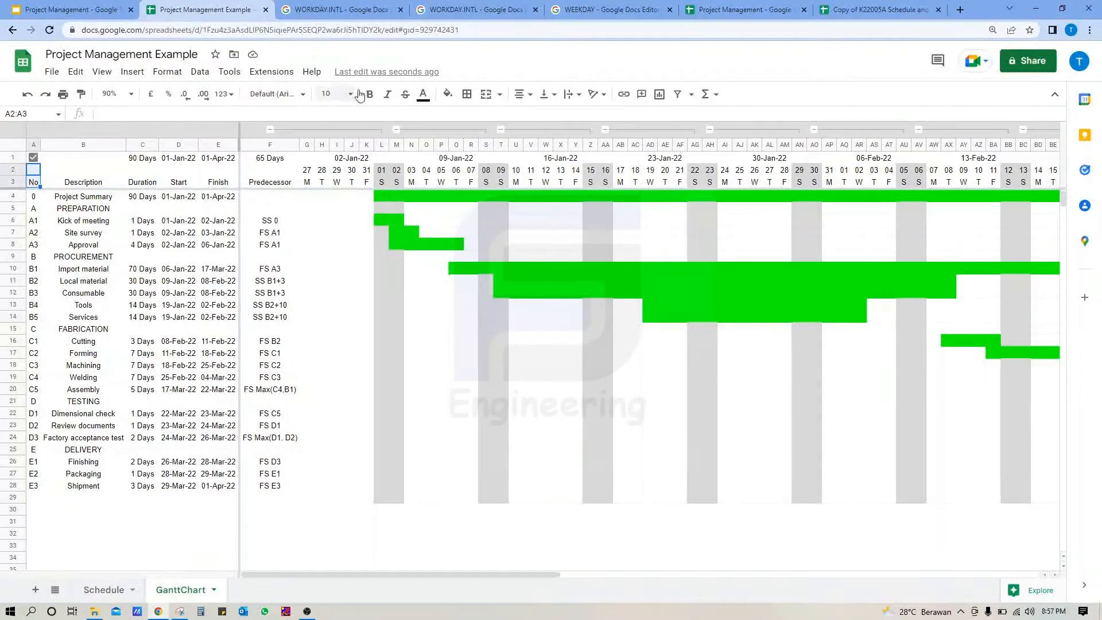
click(484, 96)
drag(81, 171, 218, 183)
click(485, 95)
click(141, 170)
click(486, 95)
click(486, 95)
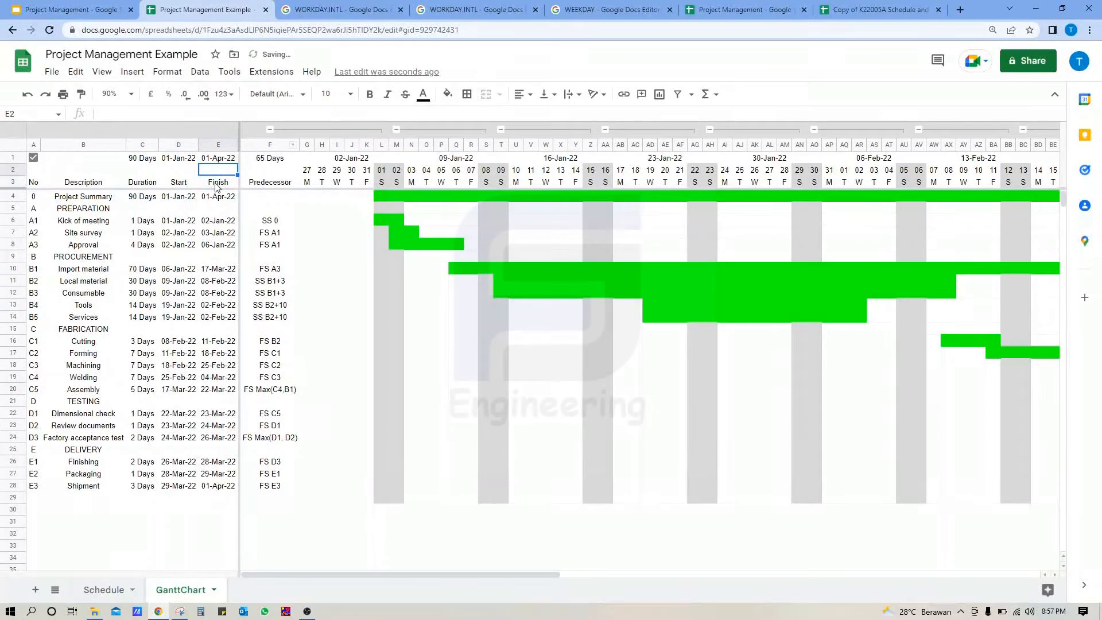
click(485, 95)
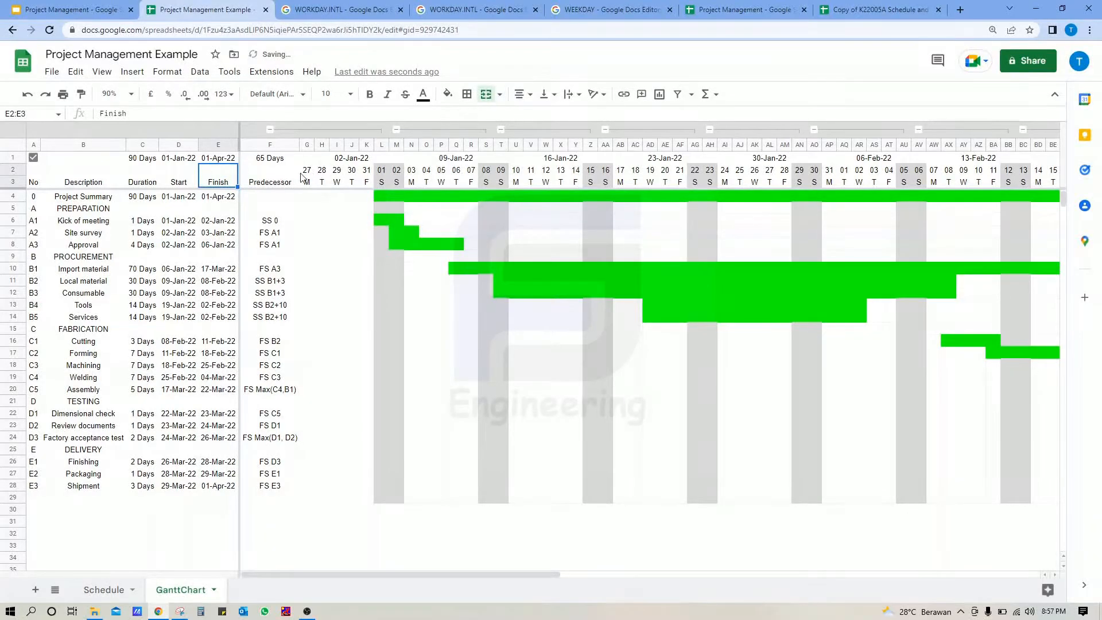
click(283, 172)
drag(281, 180, 281, 181)
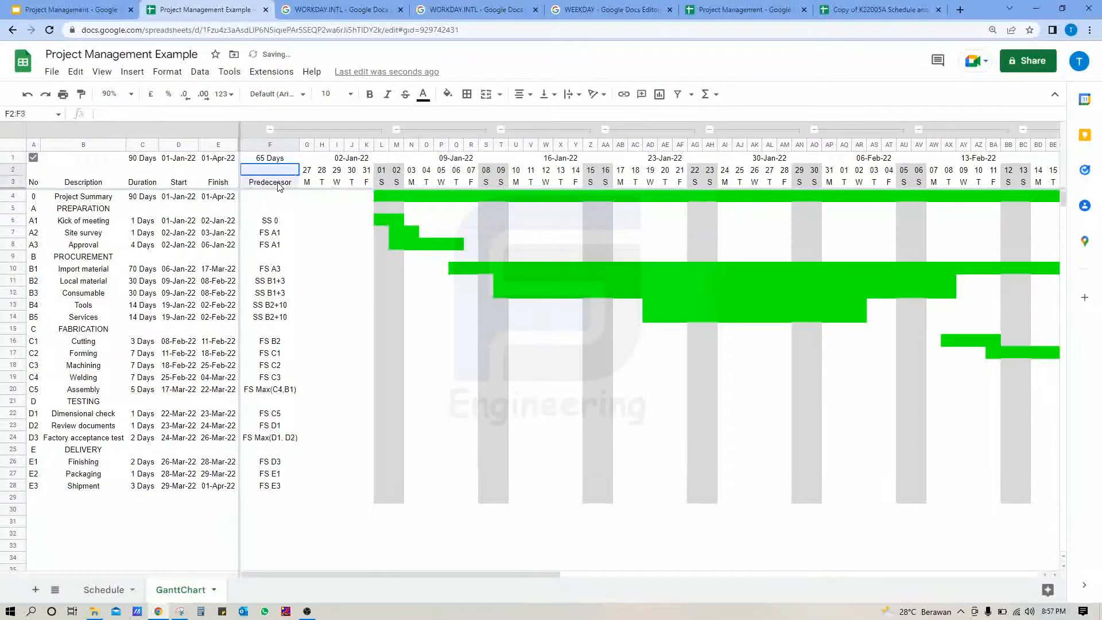
click(486, 97)
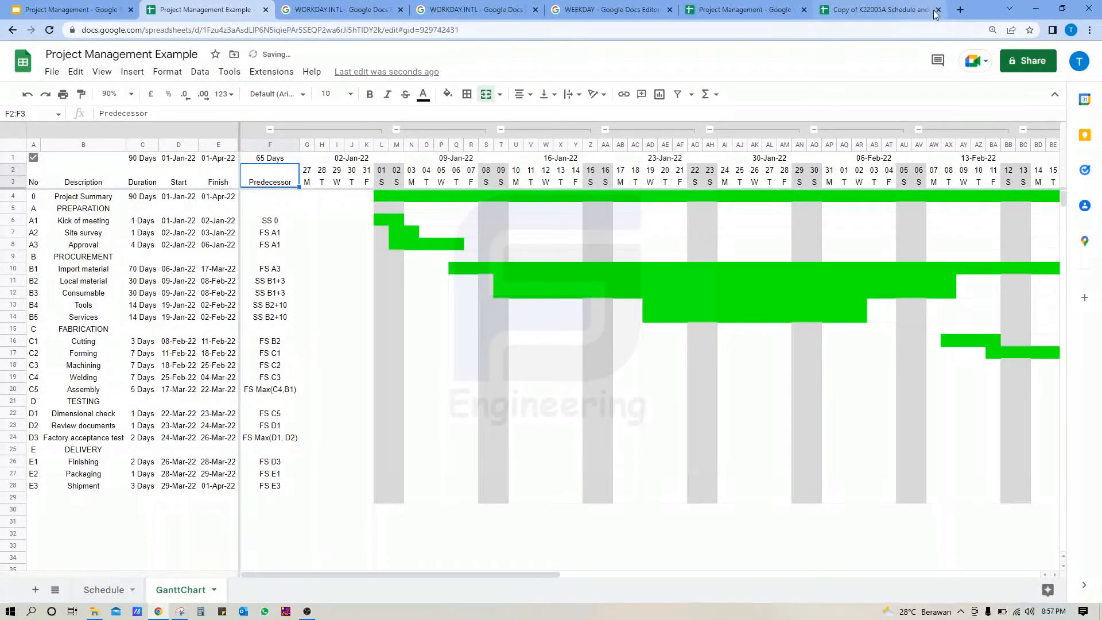
- Close the copied K22005A Schedule spreadsheet and open the conditional format rules that apply to chart cell G5
click(937, 10)
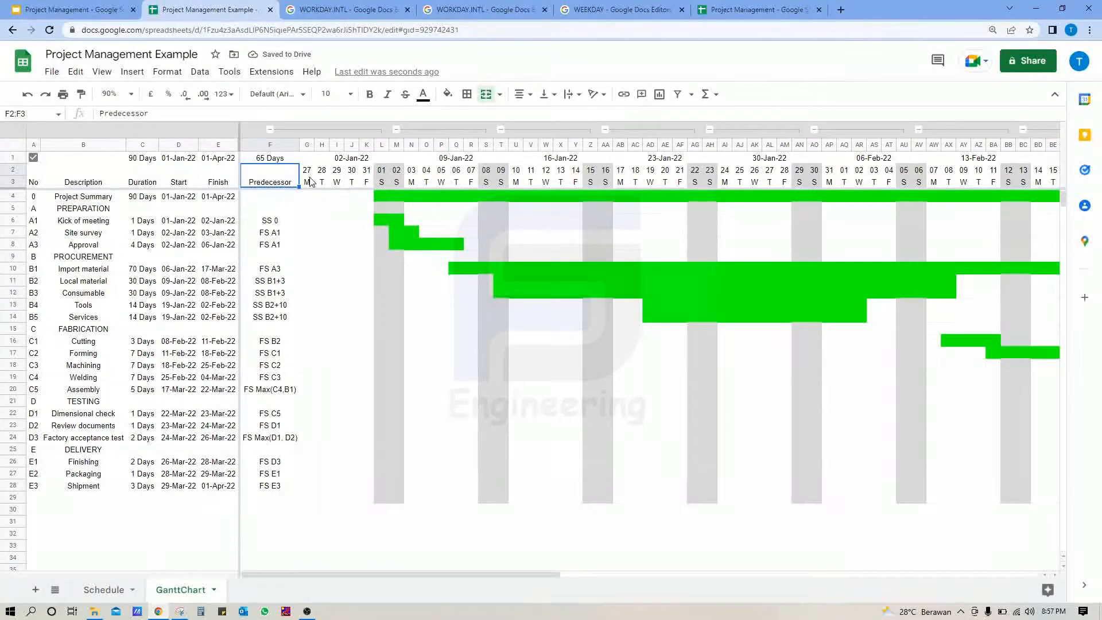
click(308, 182)
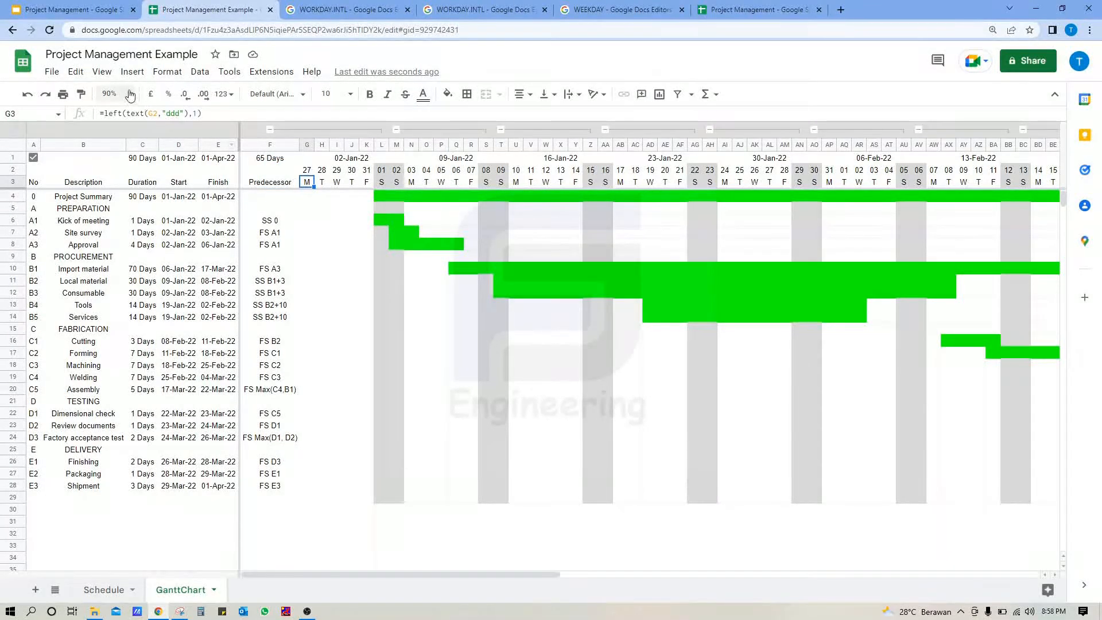
click(166, 71)
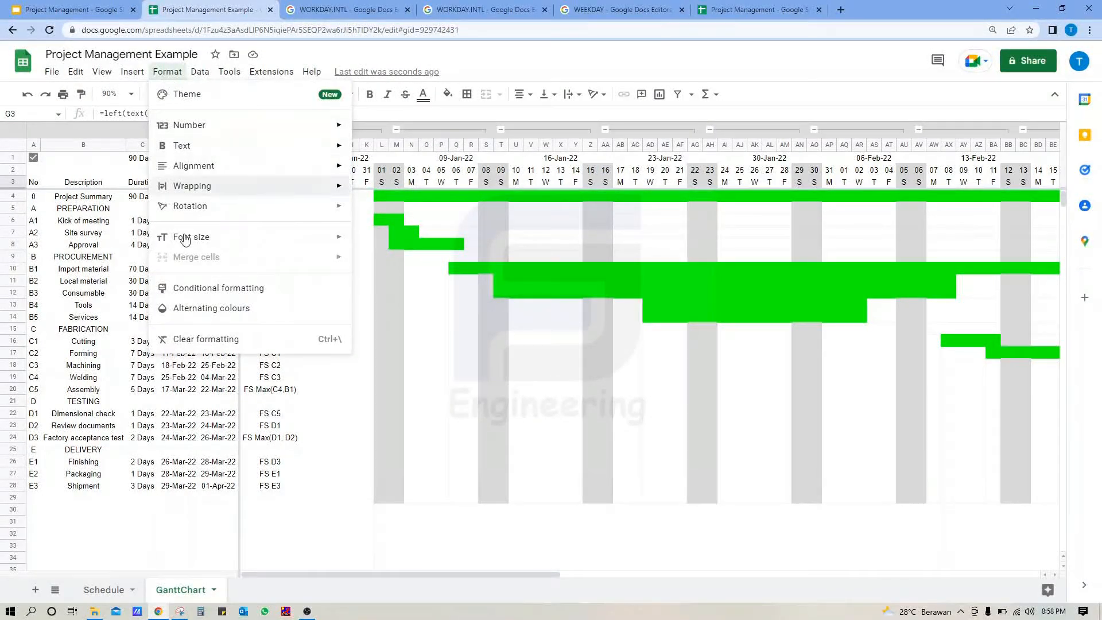
click(198, 288)
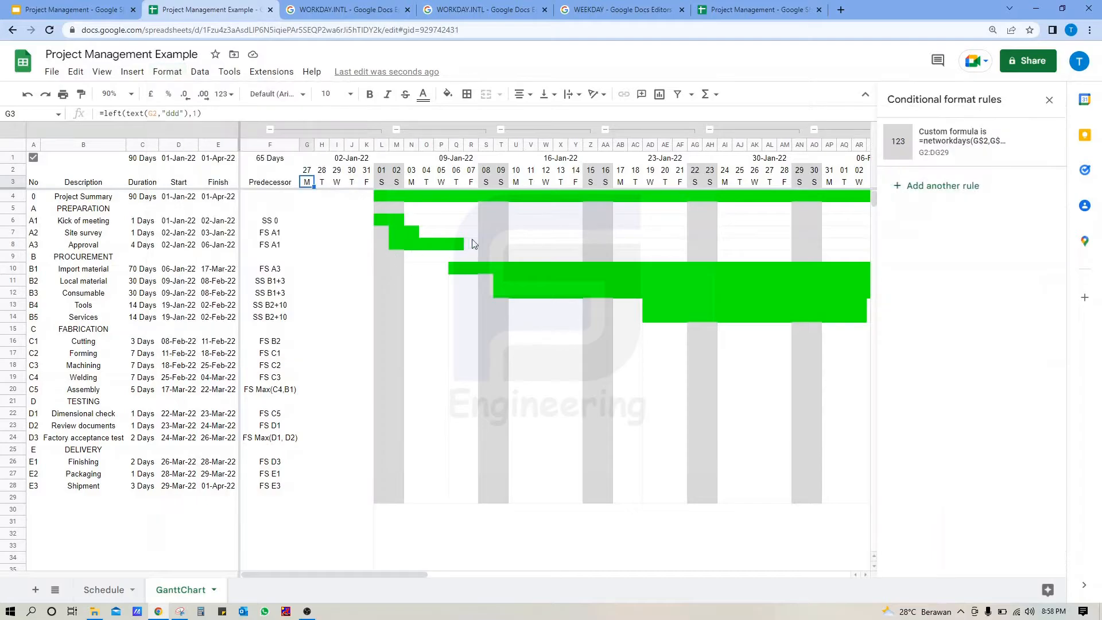
click(308, 209)
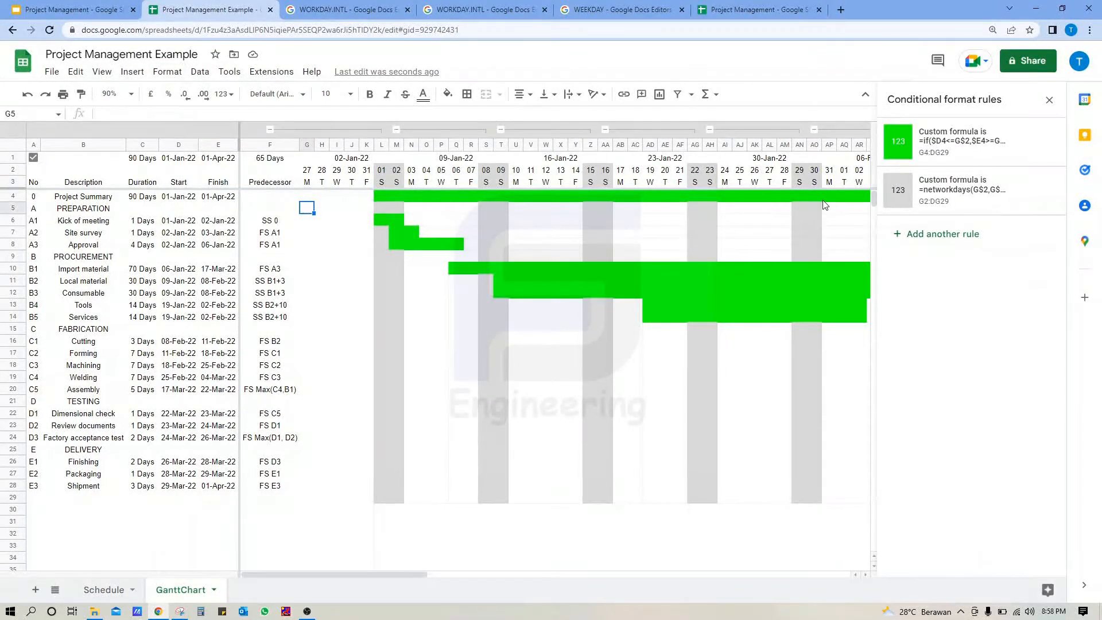